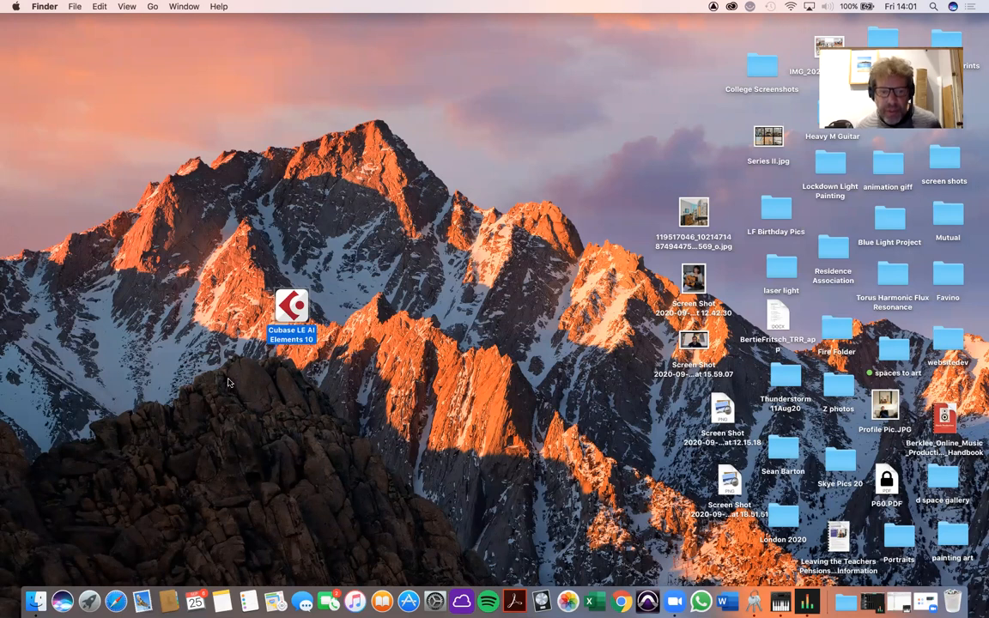
# Launch Cubase LE AI Elements 10 from the desktop and dismiss the missing-licence notice to reach the Steinberg Hub
pyautogui.moveTo(289, 305); pyautogui.dragTo(353, 285)
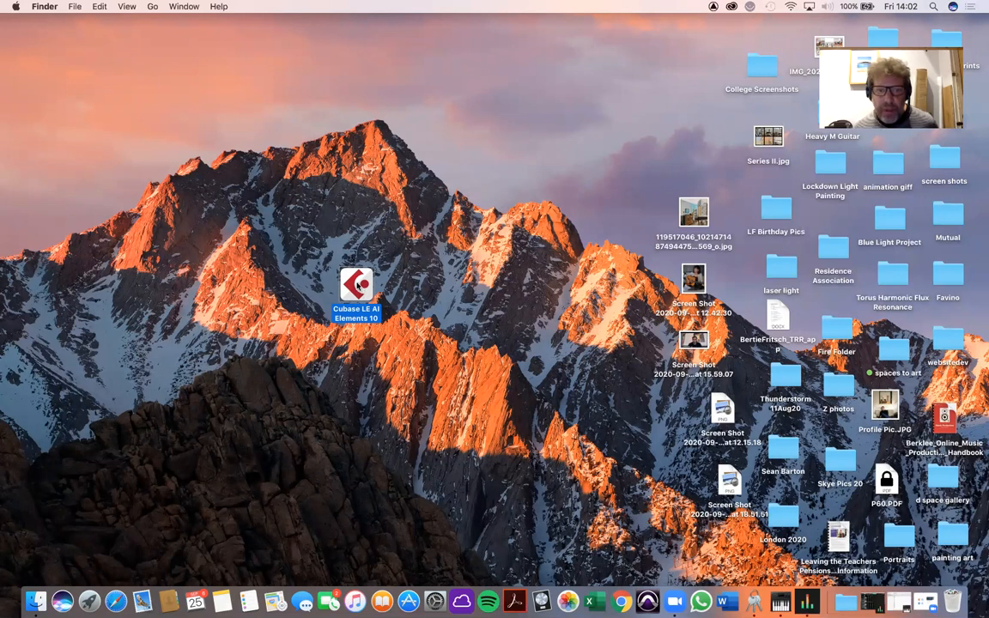
pyautogui.doubleClick(357, 286)
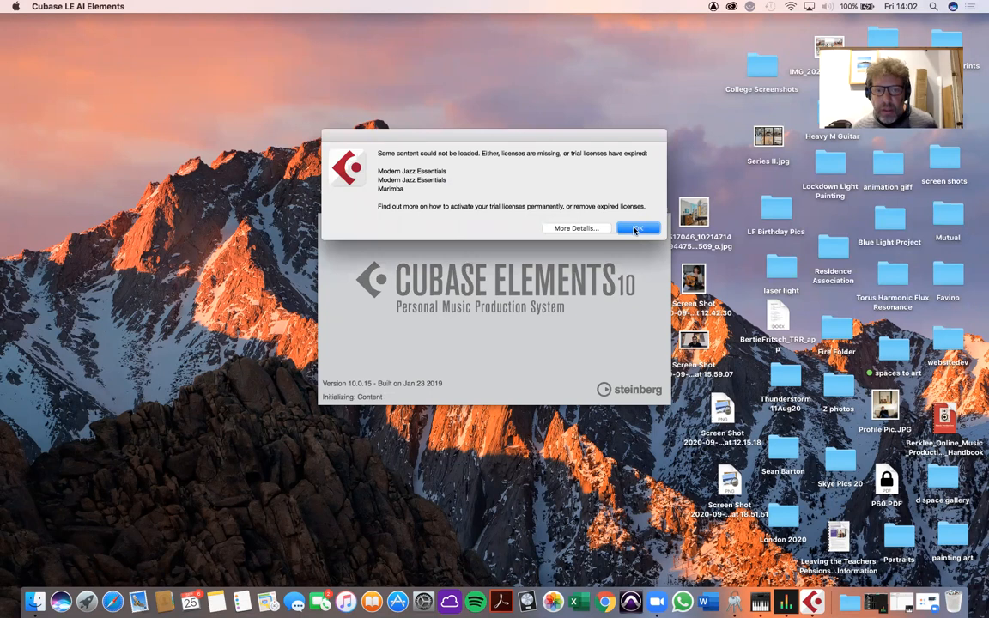
pyautogui.click(635, 228)
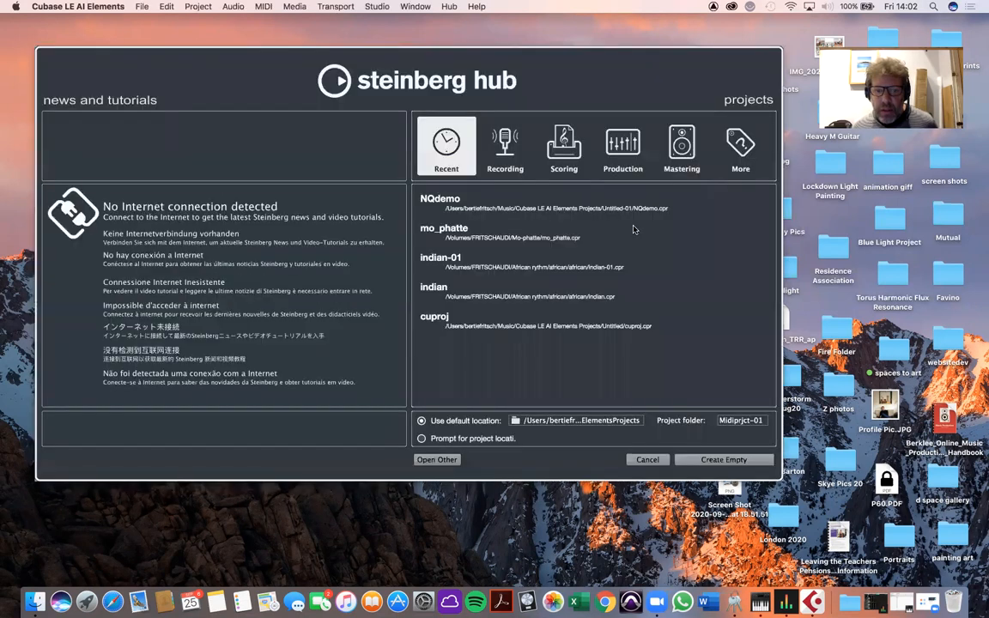
pyautogui.moveTo(666, 78); pyautogui.dragTo(645, 80)
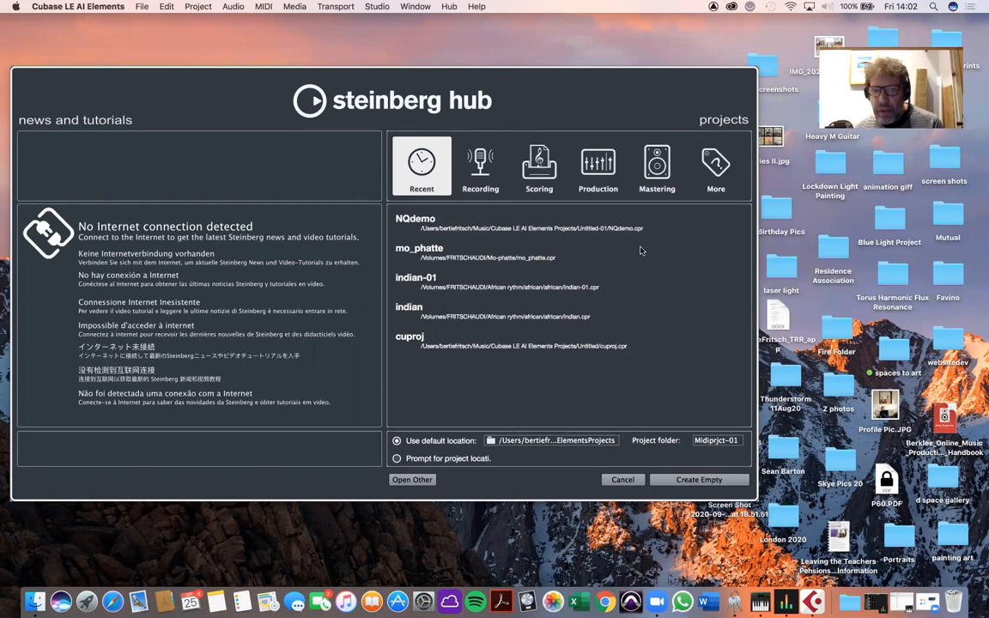
# Look through the Recording, Scoring, Production and Mastering templates, and create an empty project in the default location
pyautogui.click(479, 165)
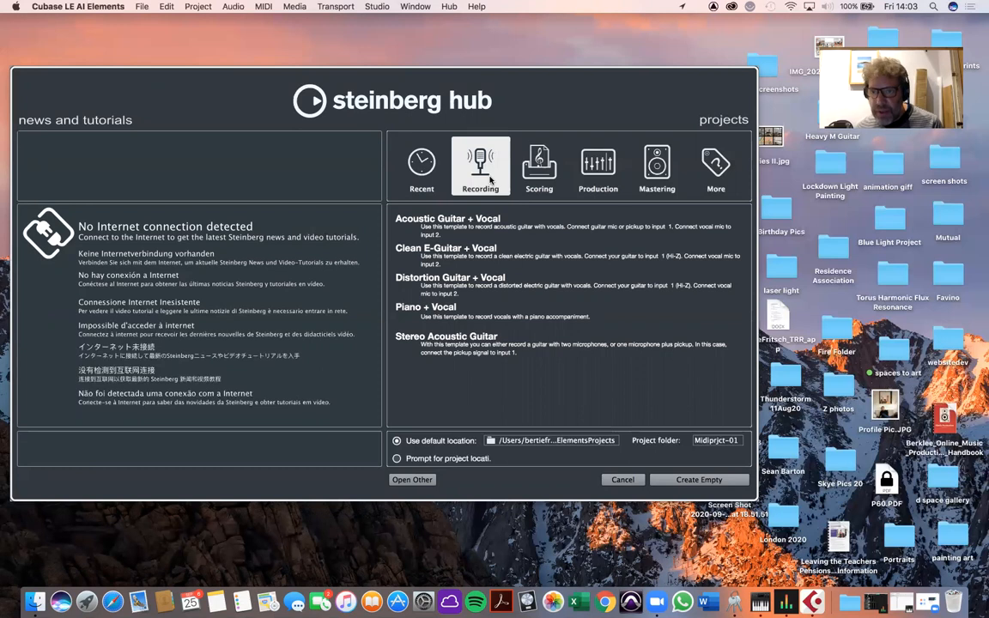
pyautogui.click(541, 169)
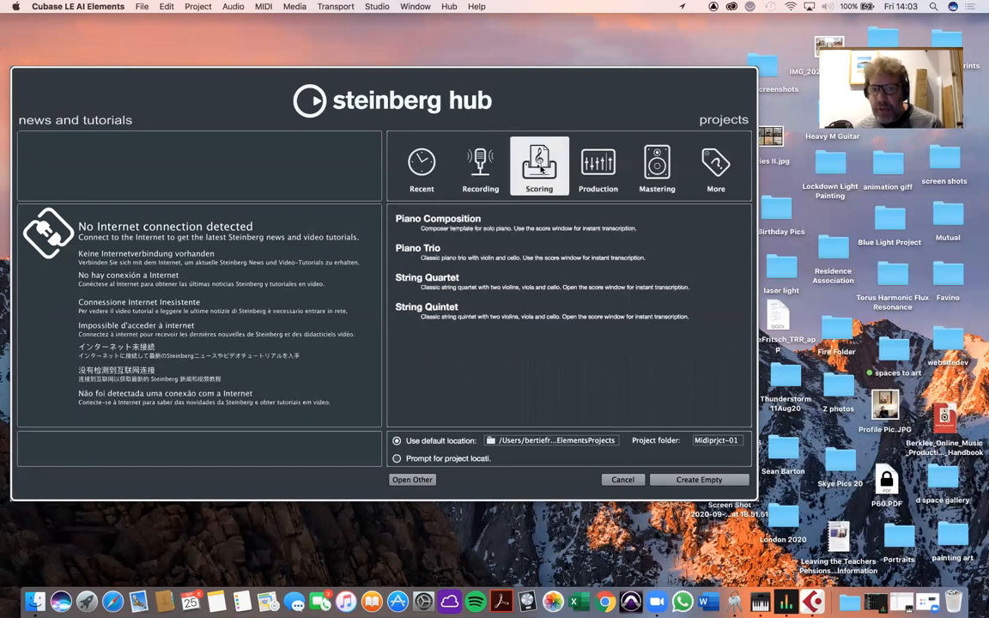
pyautogui.click(599, 163)
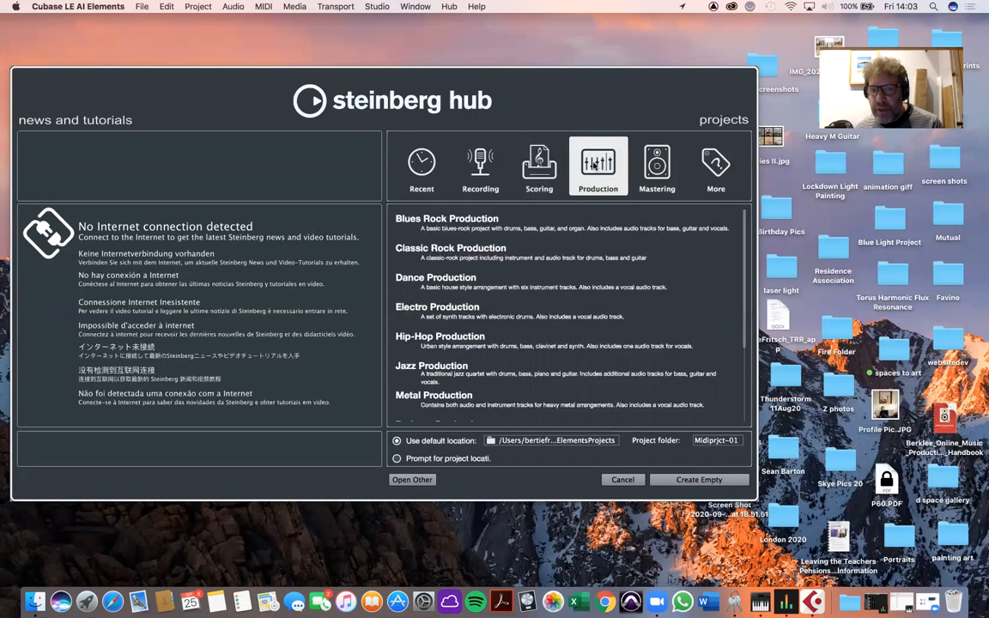
pyautogui.click(656, 162)
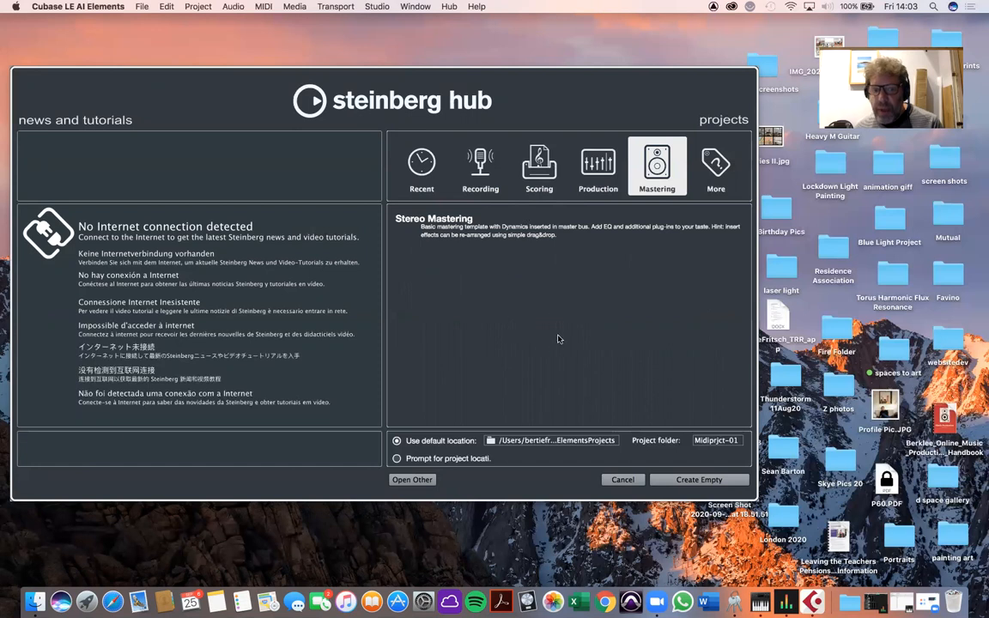
pyautogui.click(693, 481)
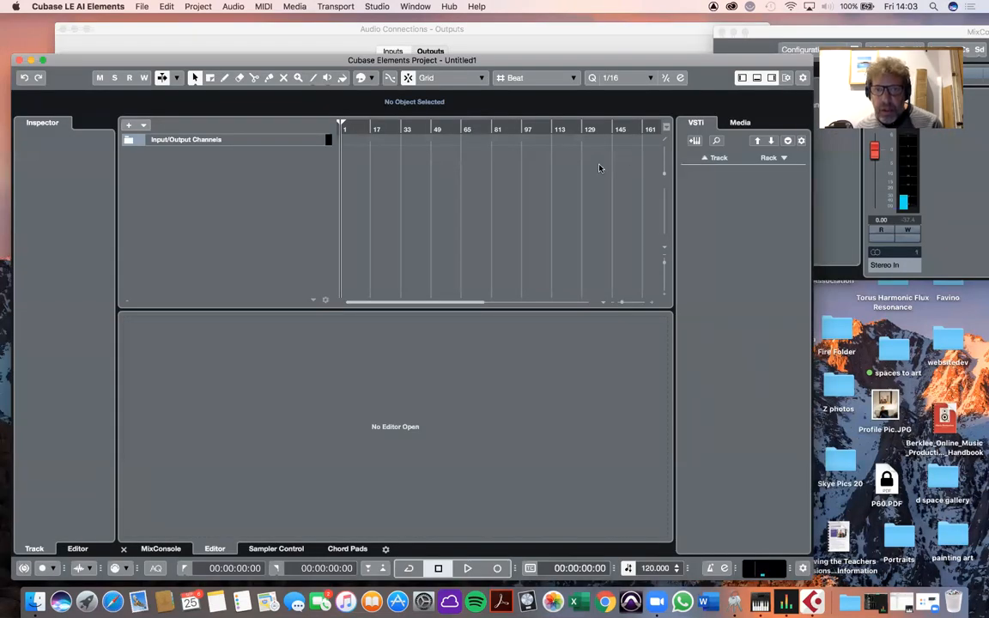
# Look at the Media categories beside the project and return to the VSTi rack
pyautogui.moveTo(649, 62)
pyautogui.mouseDown()
pyautogui.moveTo(661, 43)
pyautogui.moveTo(650, 56)
pyautogui.mouseUp()
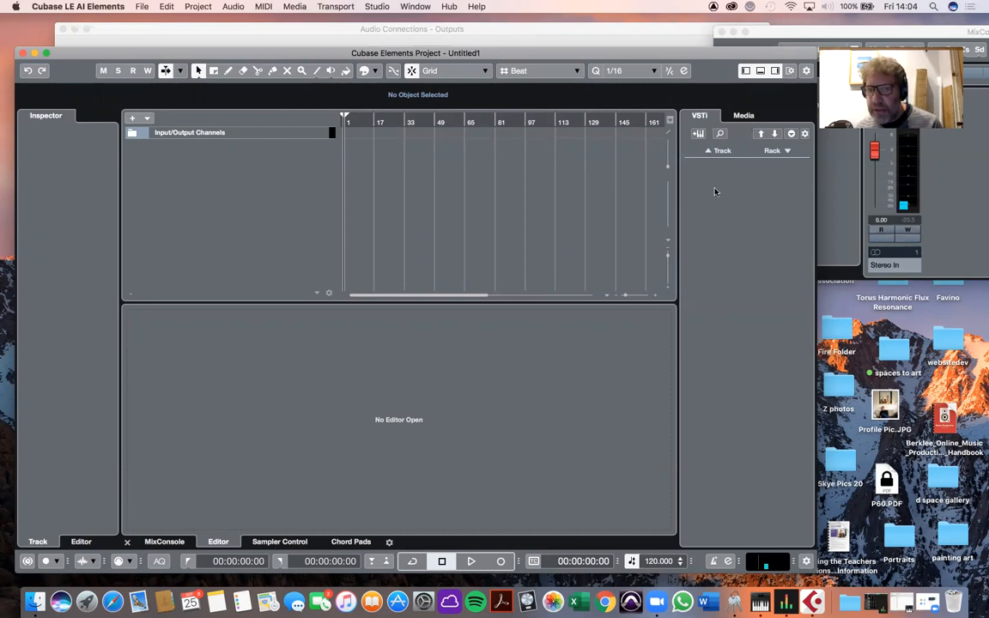
pyautogui.click(743, 116)
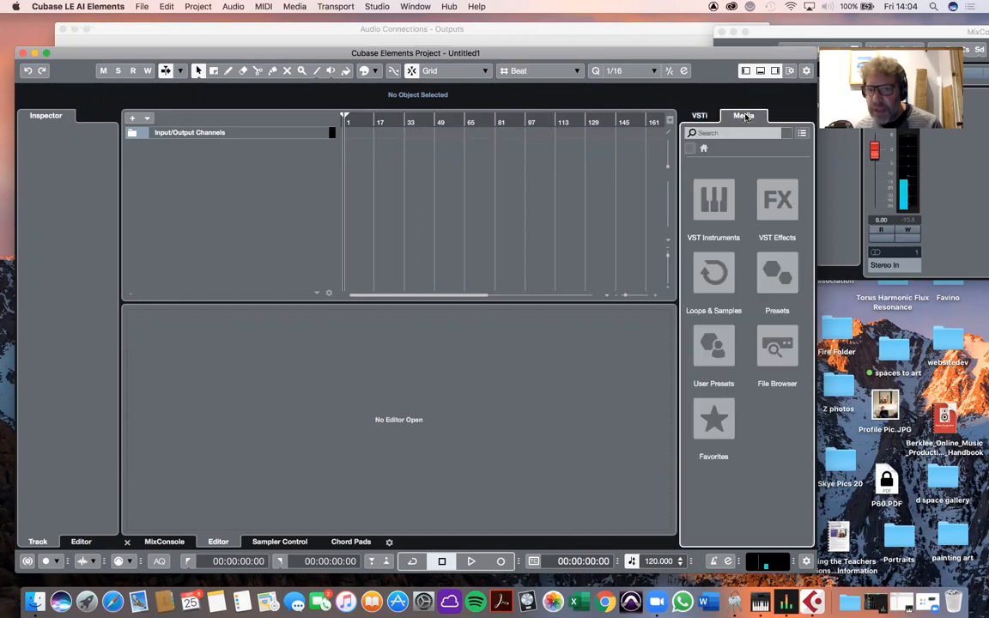
pyautogui.click(702, 116)
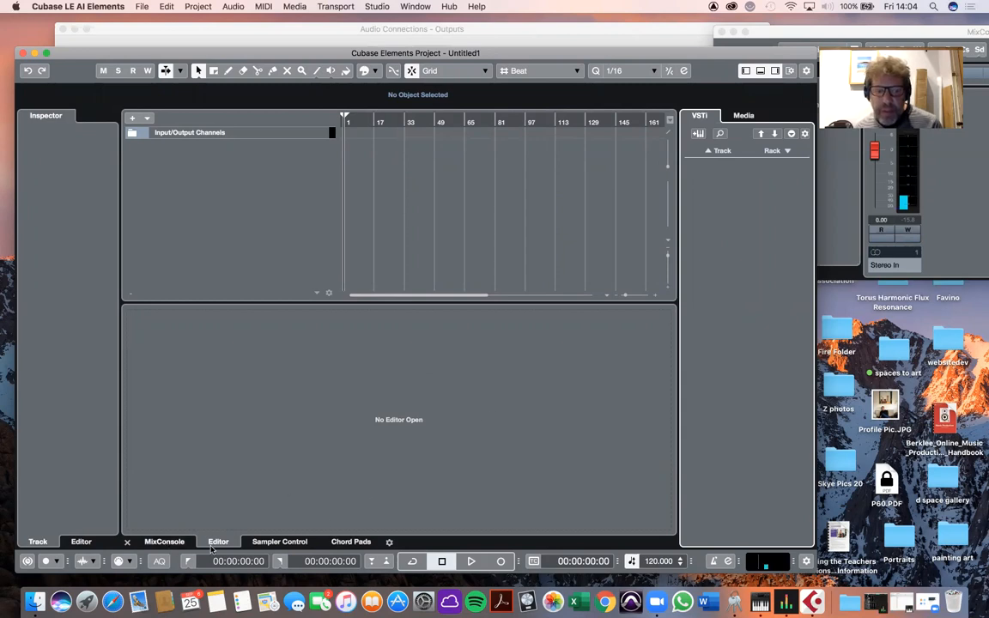
# Check the Chord Pads and show the MixConsole in the project's lower zone
pyautogui.click(164, 542)
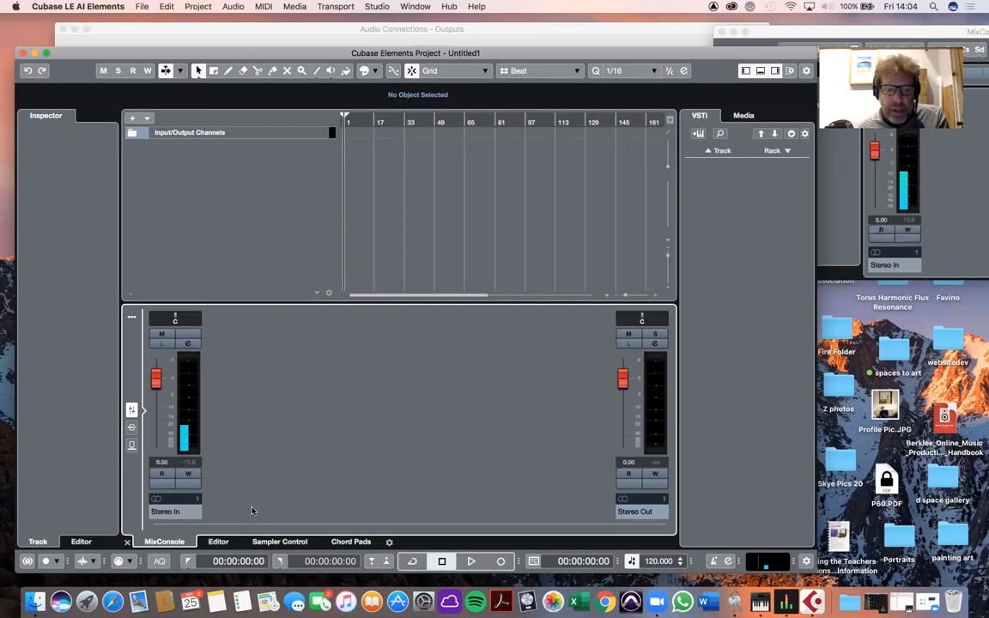
pyautogui.click(347, 542)
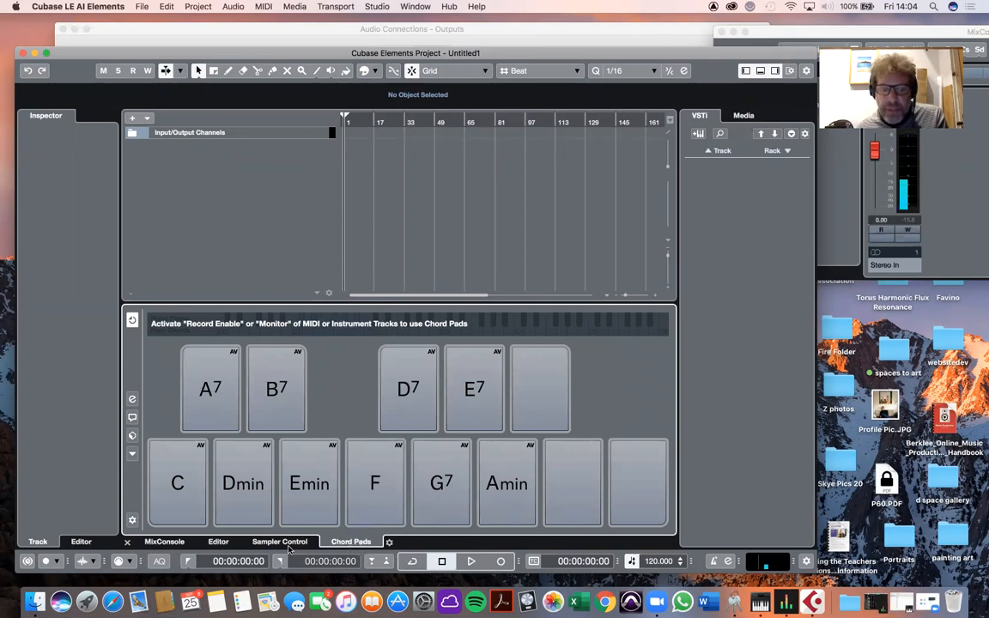
pyautogui.click(165, 543)
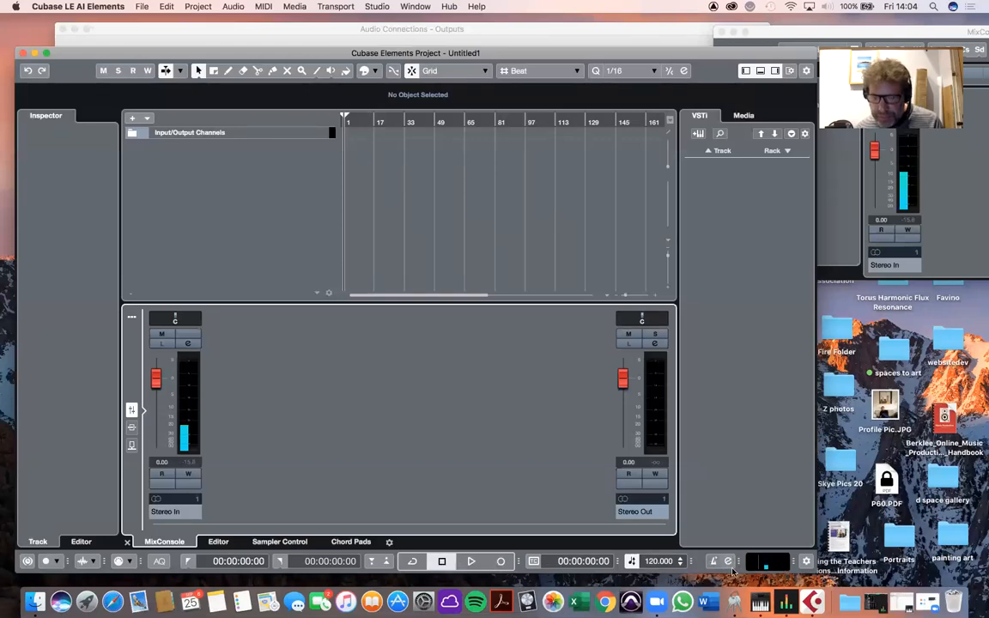
# Show the floating Transport Panel and place it clear of the project's arrangement area
pyautogui.click(415, 6)
pyautogui.moveTo(318, 7)
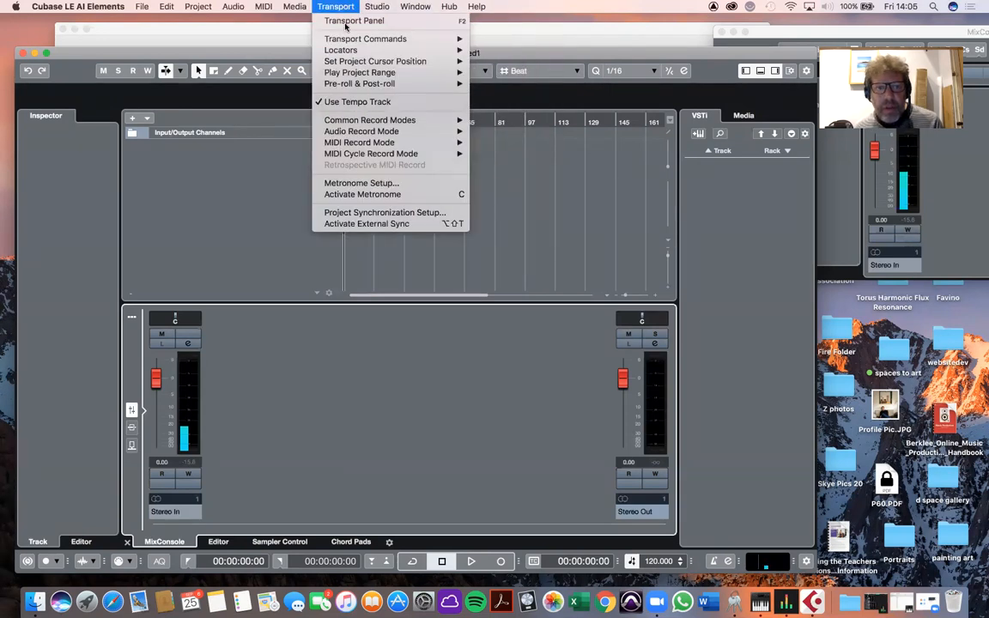
pyautogui.click(354, 21)
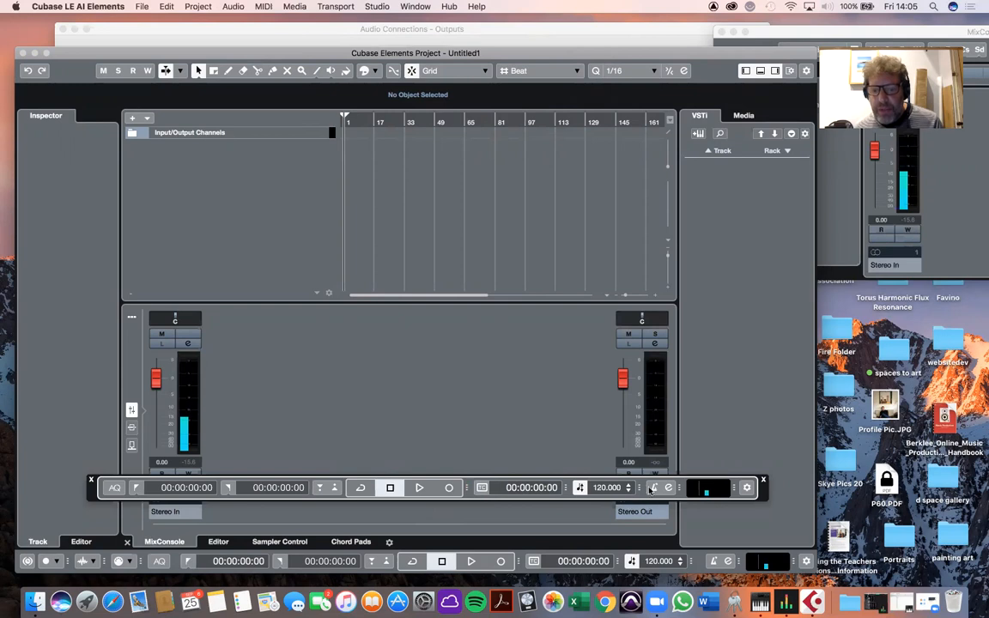
pyautogui.moveTo(766, 495); pyautogui.dragTo(902, 518)
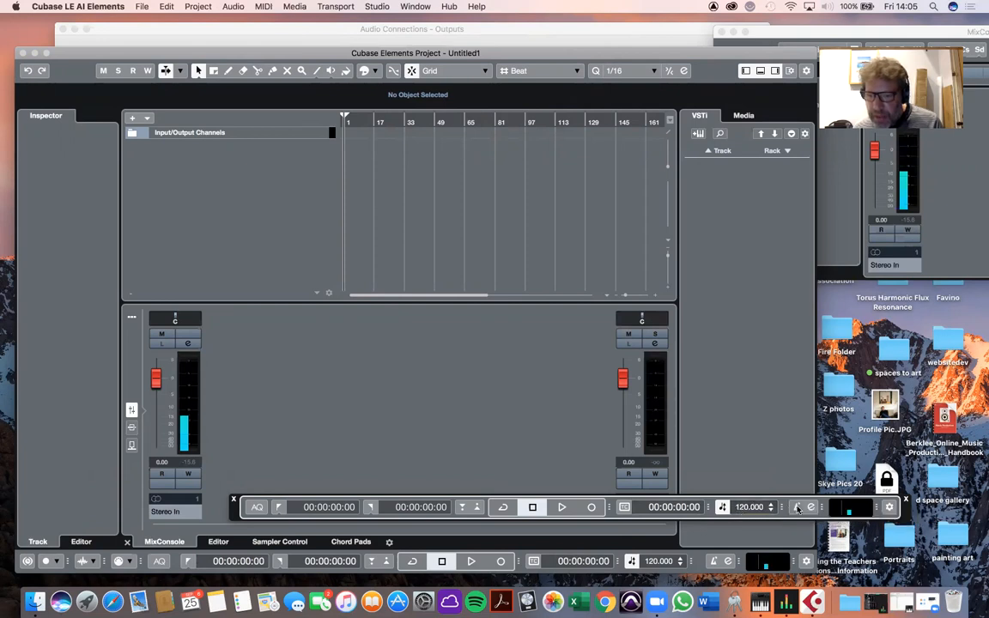
# Activate the metronome and test it during playback by toggling the click off and on
pyautogui.click(796, 508)
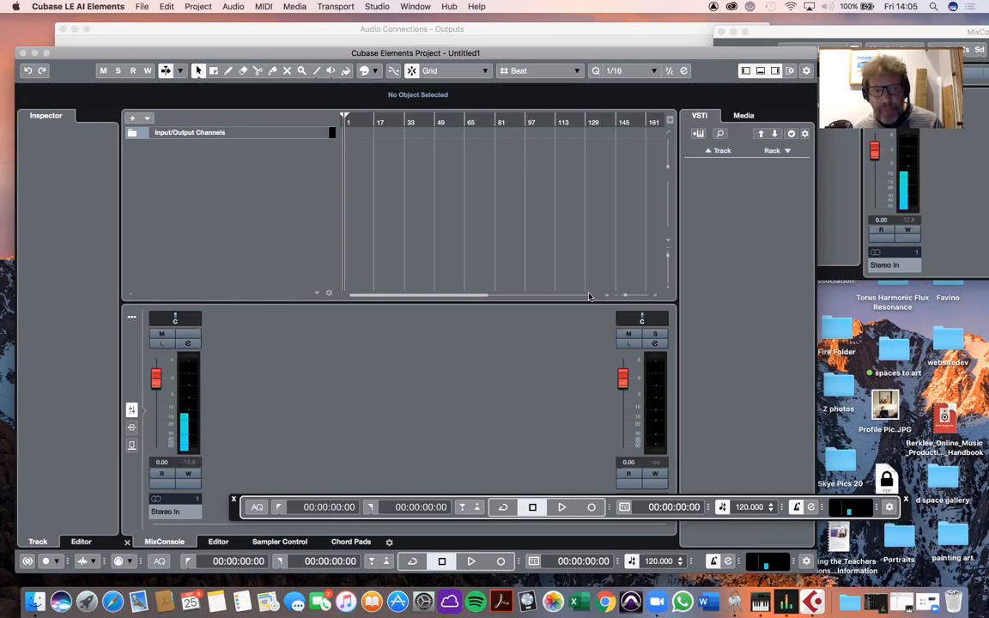
pyautogui.press('space')
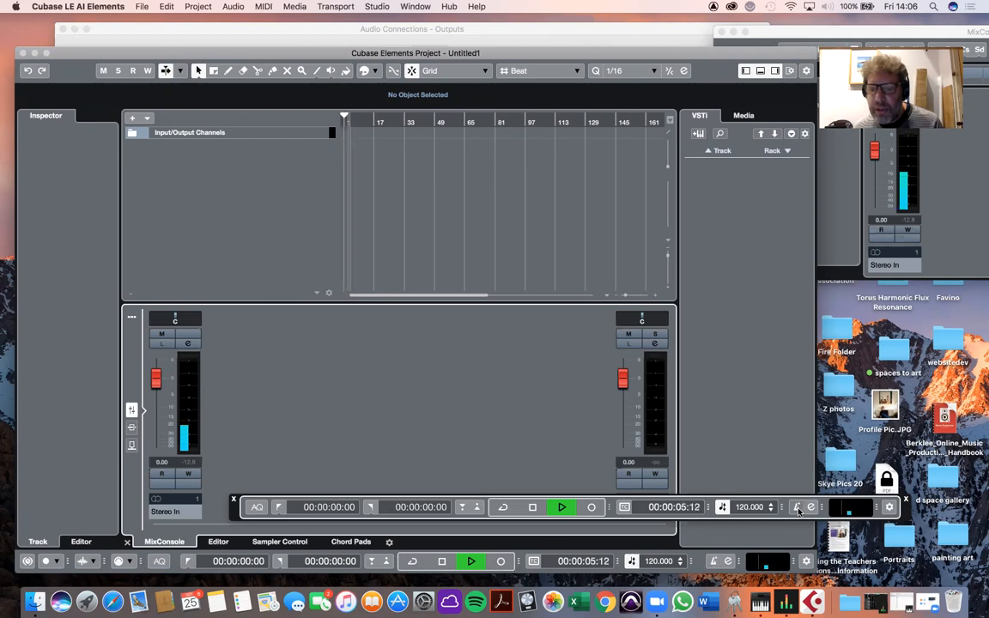
pyautogui.click(799, 509)
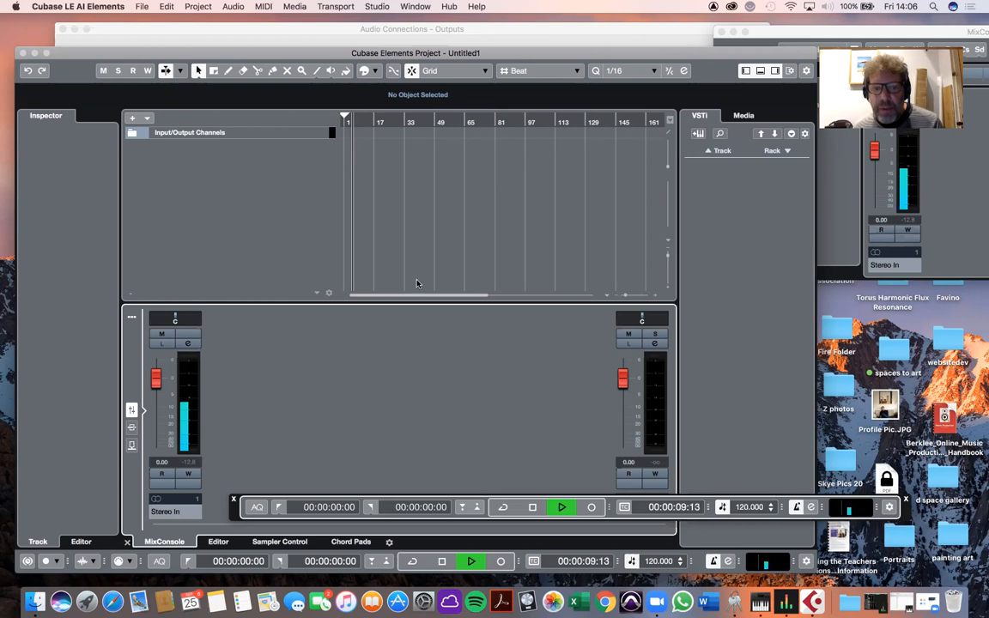
pyautogui.press('space')
# Set the project tempo to 110 BPM in the Transport Panel, checking the click during playback
pyautogui.moveTo(624, 297); pyautogui.dragTo(636, 298)
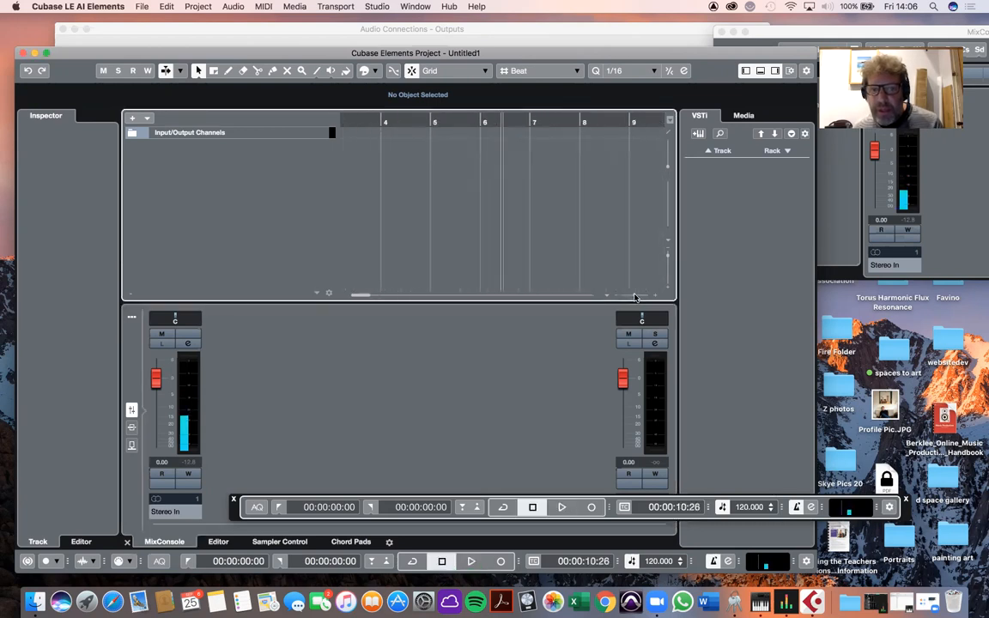
pyautogui.moveTo(361, 296); pyautogui.dragTo(348, 297)
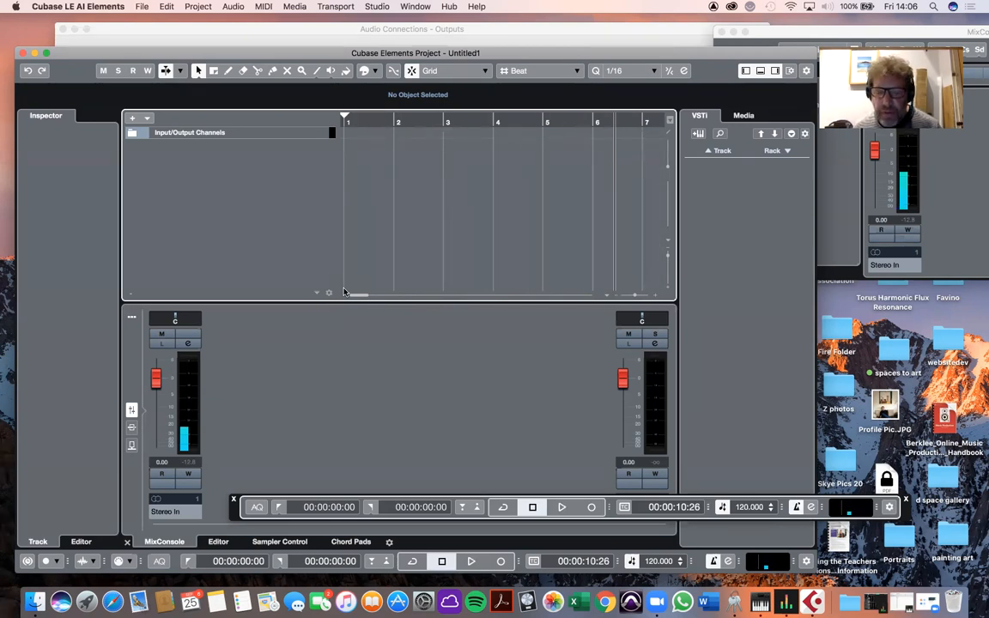
pyautogui.click(770, 510)
pyautogui.click(770, 510)
pyautogui.click(769, 510)
pyautogui.click(770, 509)
pyautogui.click(770, 510)
pyautogui.click(770, 510)
pyautogui.click(770, 510)
pyautogui.click(770, 510)
pyautogui.click(769, 510)
pyautogui.click(770, 510)
pyautogui.click(770, 510)
pyautogui.click(770, 510)
pyautogui.click(770, 510)
pyautogui.click(770, 510)
pyautogui.click(770, 510)
pyautogui.click(770, 510)
pyautogui.press('space')
pyautogui.click(770, 509)
pyautogui.click(770, 510)
pyautogui.click(770, 510)
pyautogui.click(770, 509)
pyautogui.click(770, 504)
pyautogui.click(770, 504)
pyautogui.click(770, 505)
pyautogui.click(770, 505)
pyautogui.click(769, 504)
pyautogui.click(770, 513)
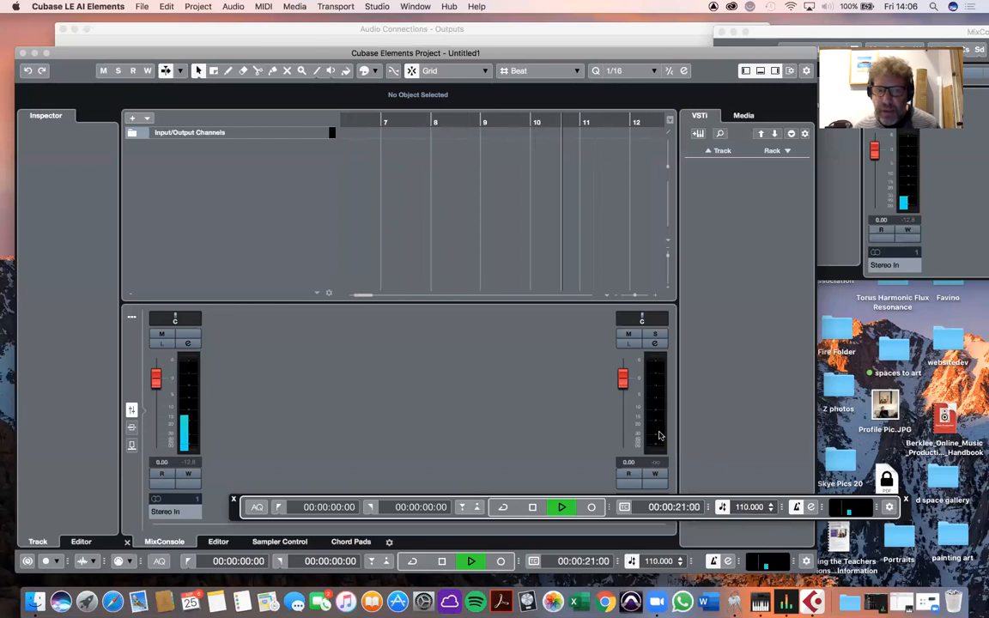
pyautogui.press('space')
# Set the locators to span bars 1 and 2 in the ruler and activate cycle mode
pyautogui.moveTo(364, 297); pyautogui.dragTo(352, 297)
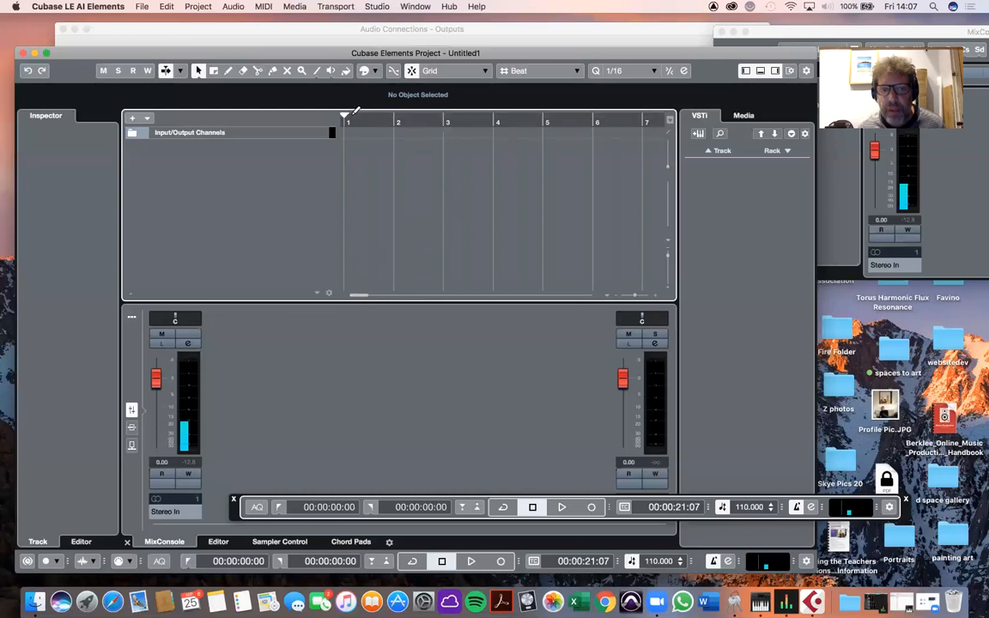
pyautogui.moveTo(362, 115); pyautogui.dragTo(445, 112)
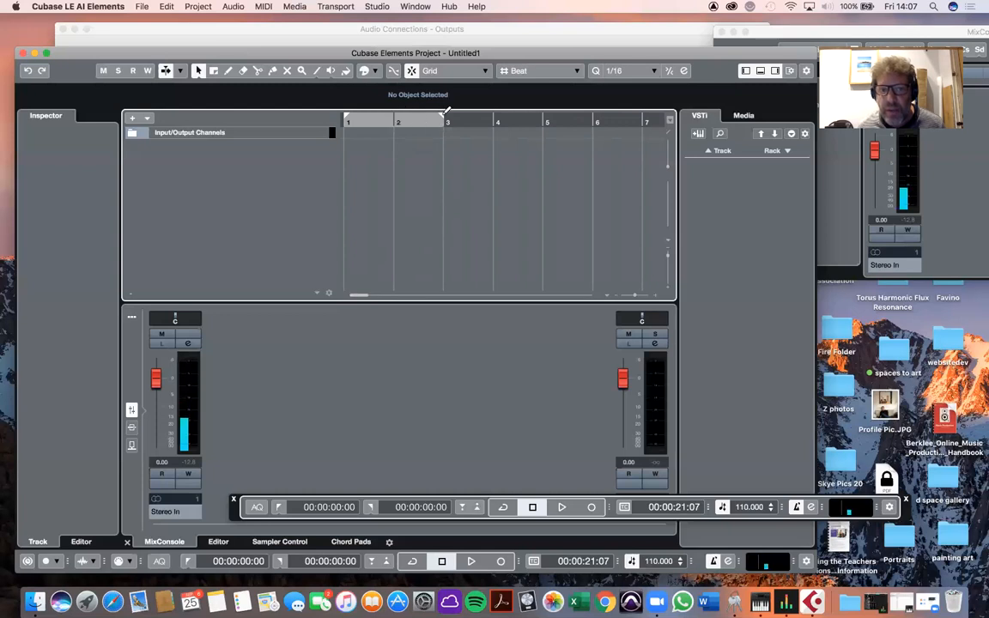
pyautogui.moveTo(444, 111); pyautogui.dragTo(444, 115)
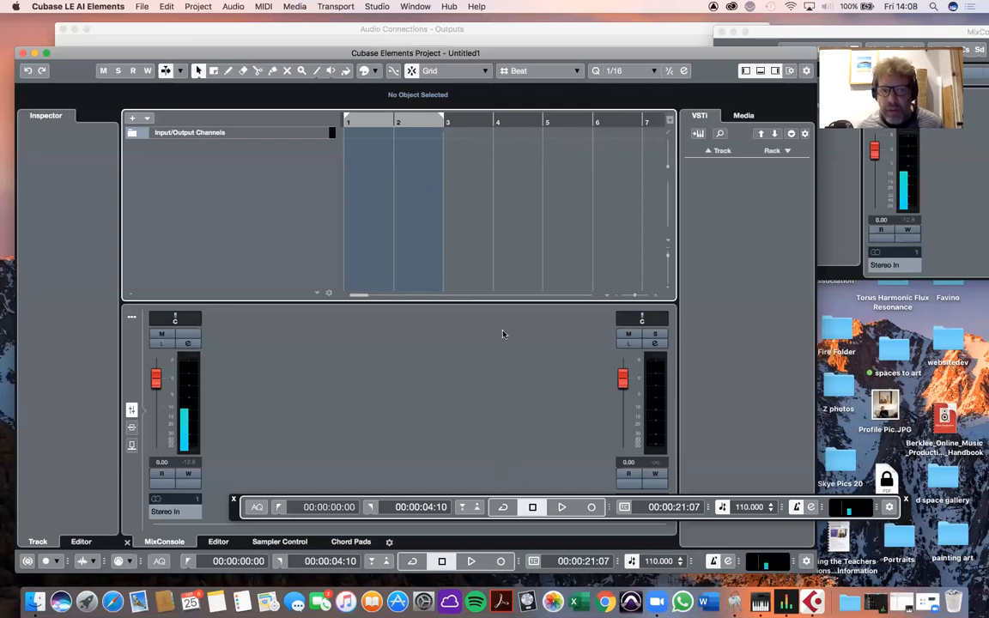
pyautogui.click(503, 506)
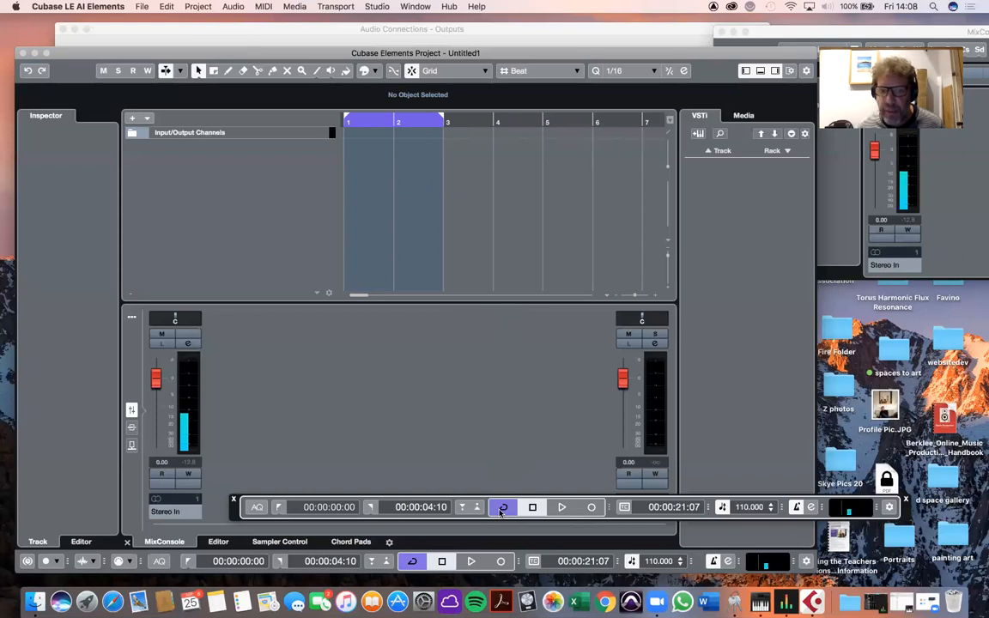
# Test playback from beyond the cycle range and from inside it at bar 1
pyautogui.press('space')
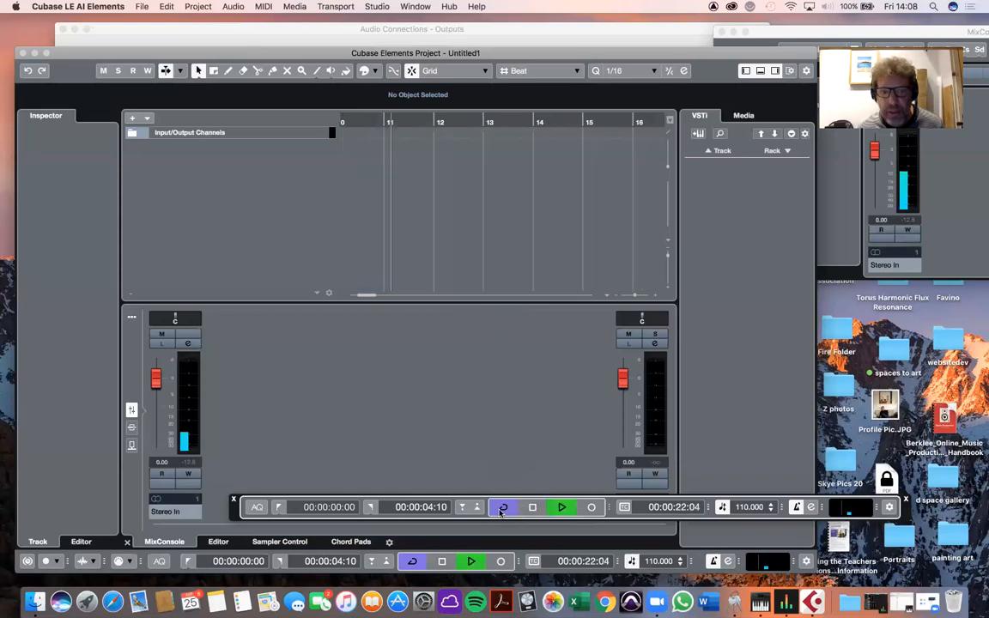
pyautogui.press('space')
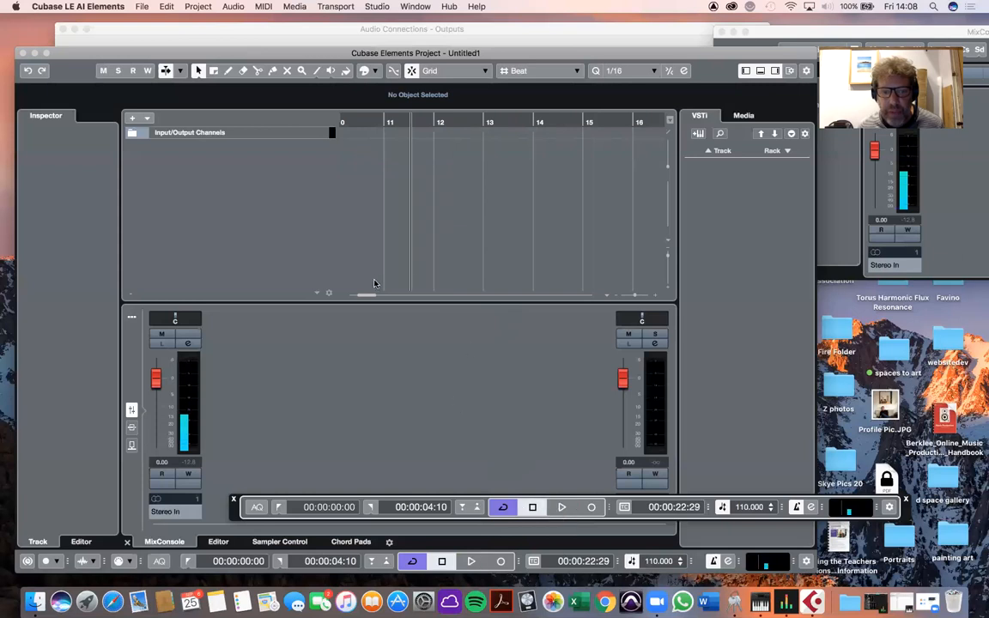
pyautogui.click(349, 296)
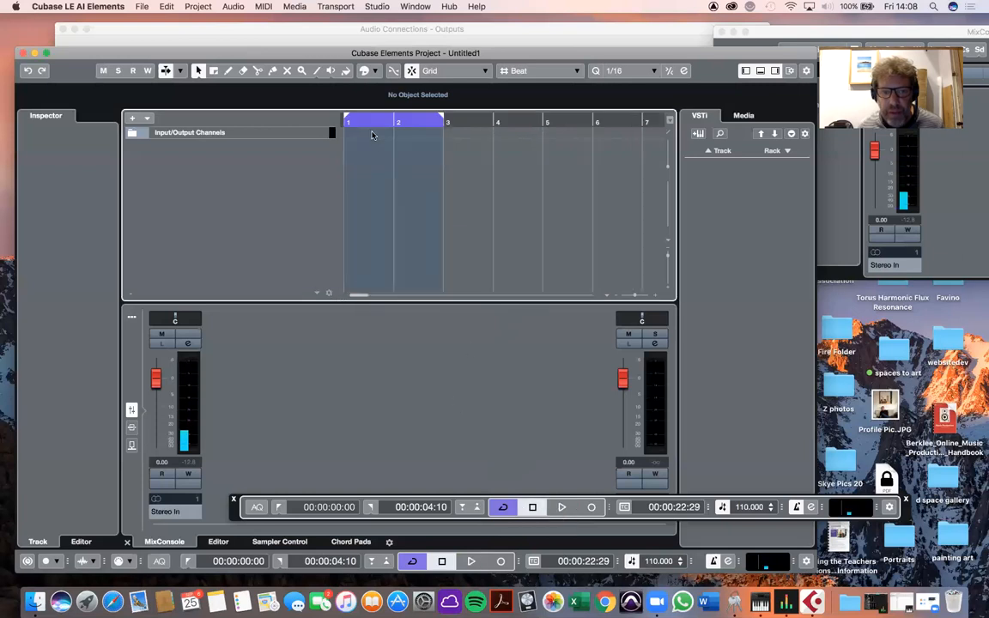
pyautogui.press('space')
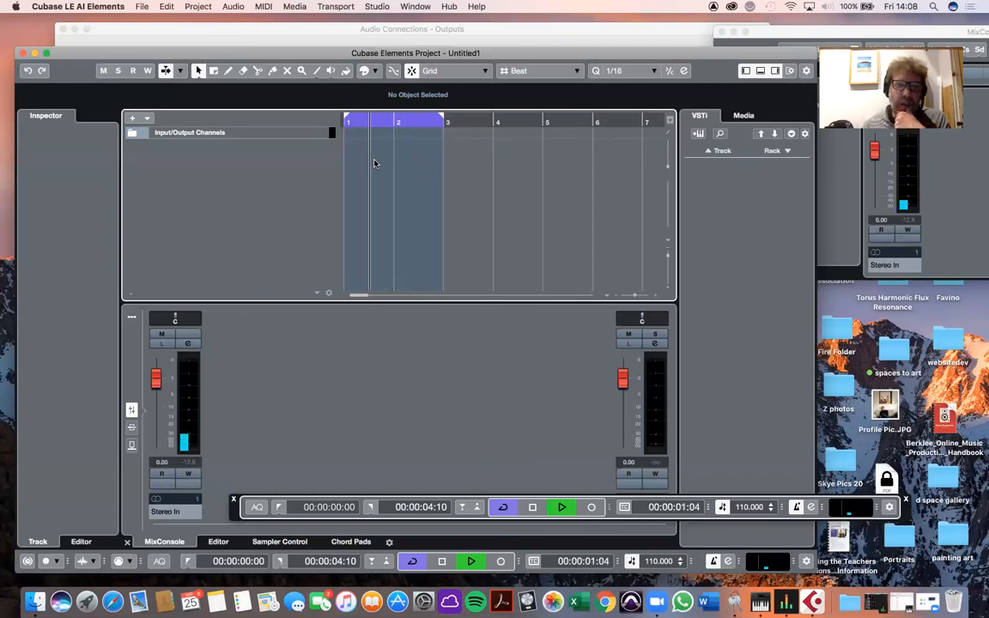
# Toggle cycle mode off and on during playback, and stop with the project cursor placed midway through bar 1
pyautogui.click(503, 507)
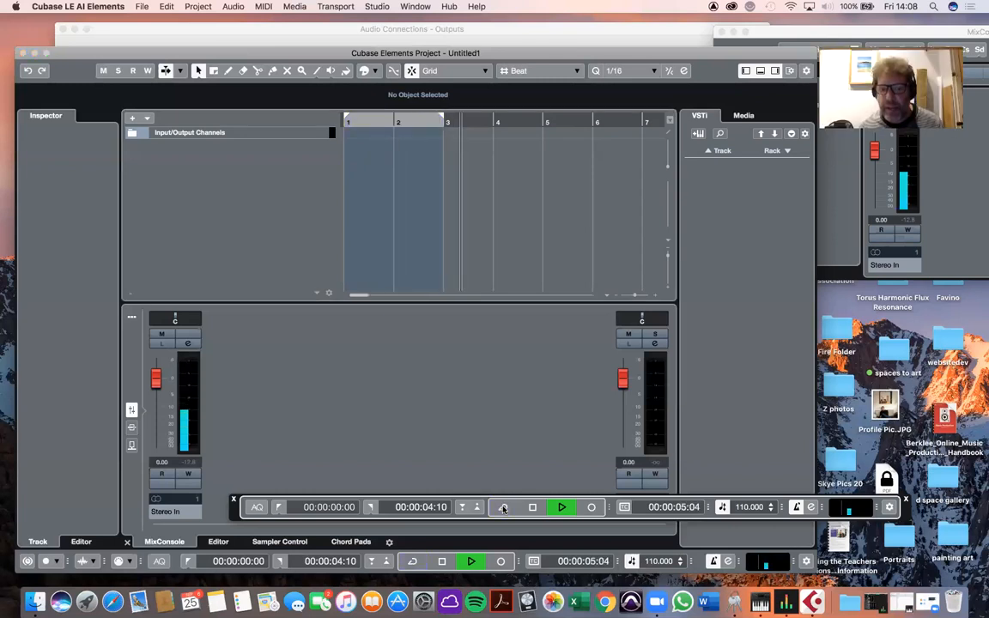
pyautogui.click(503, 507)
pyautogui.click(532, 508)
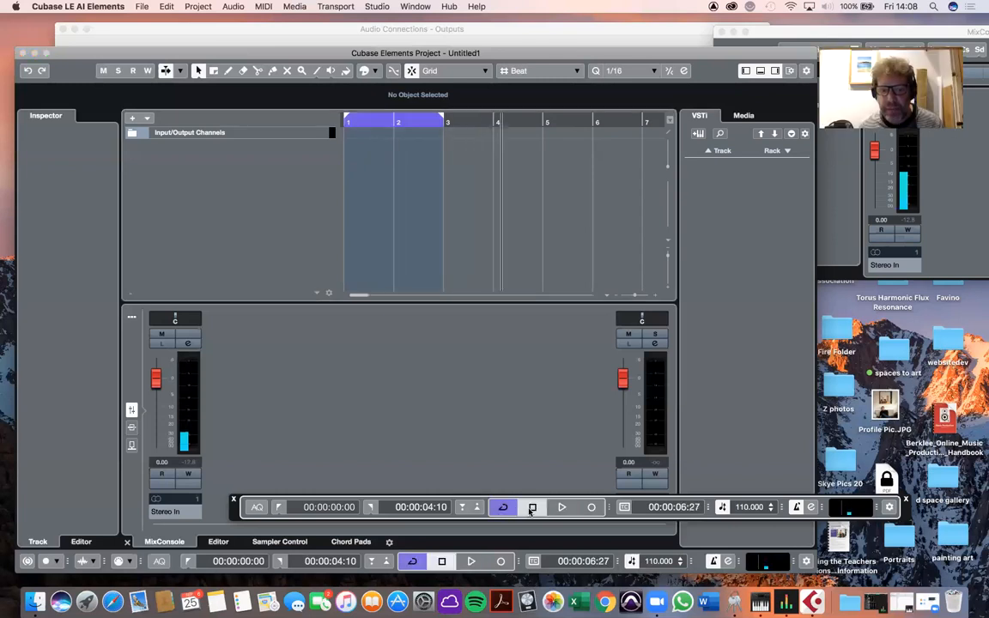
pyautogui.click(369, 122)
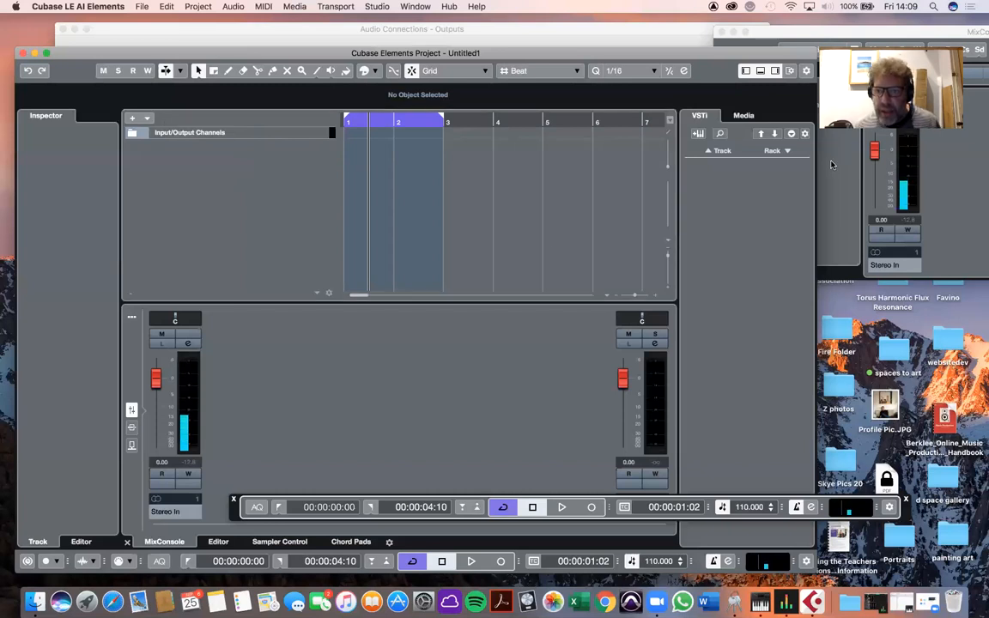
# Set up a new instrument track with Groove Agent SE from the Drum category as its instrument
pyautogui.click(130, 119)
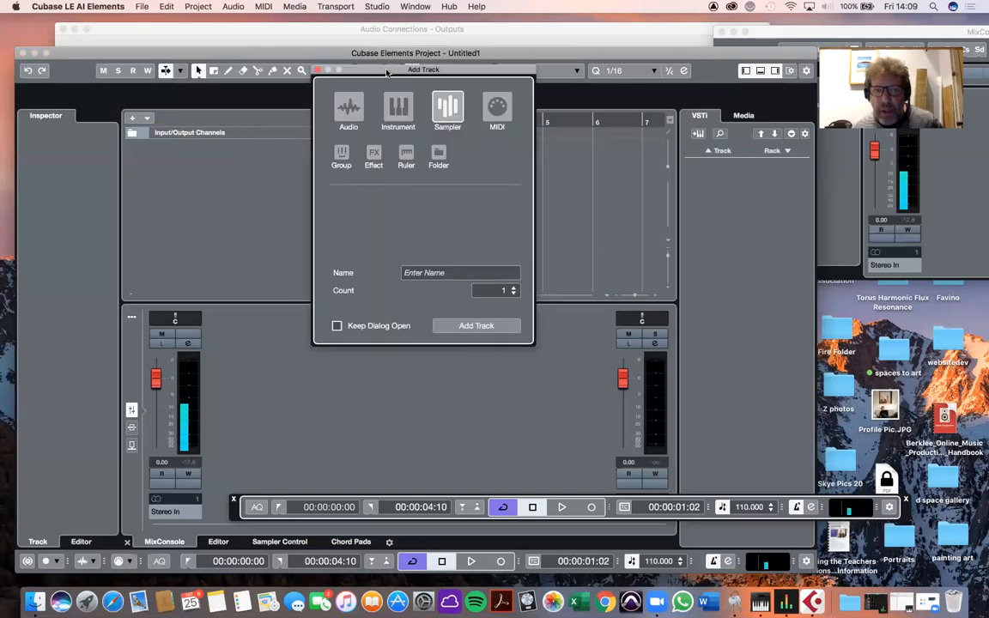
pyautogui.moveTo(387, 72); pyautogui.dragTo(475, 113)
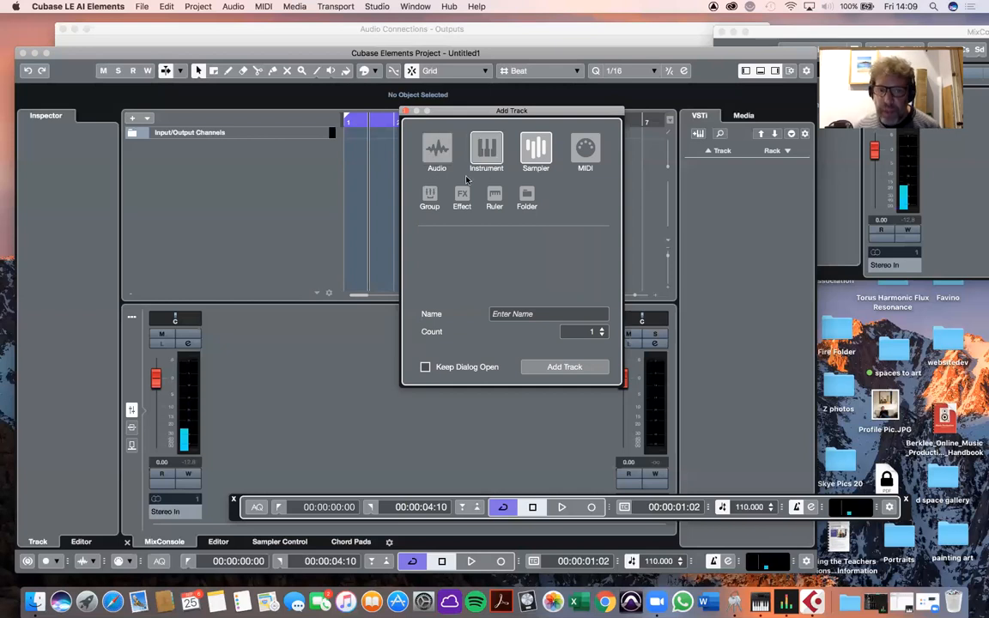
pyautogui.click(483, 148)
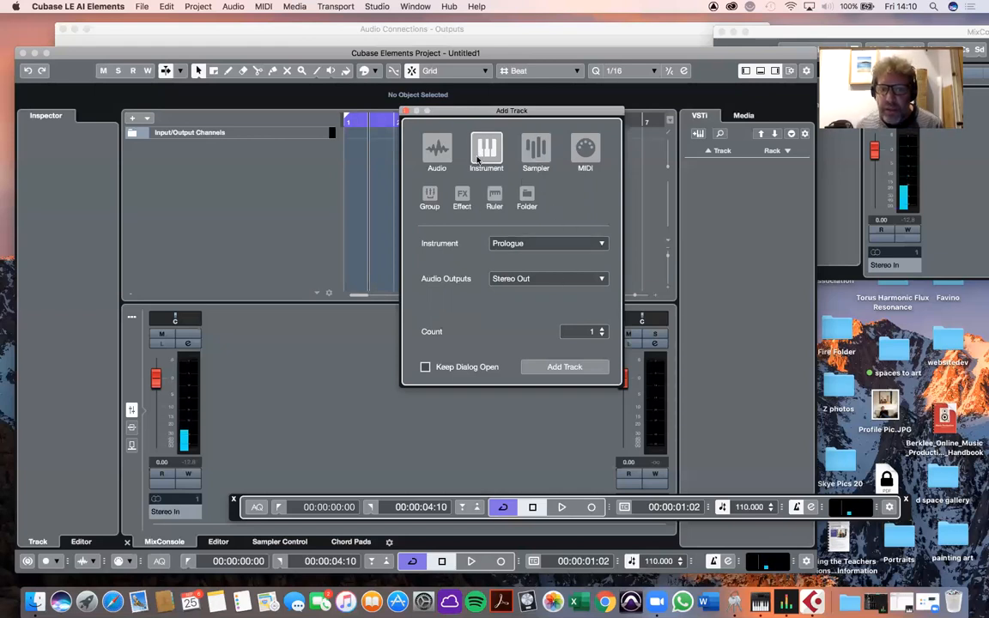
pyautogui.click(545, 247)
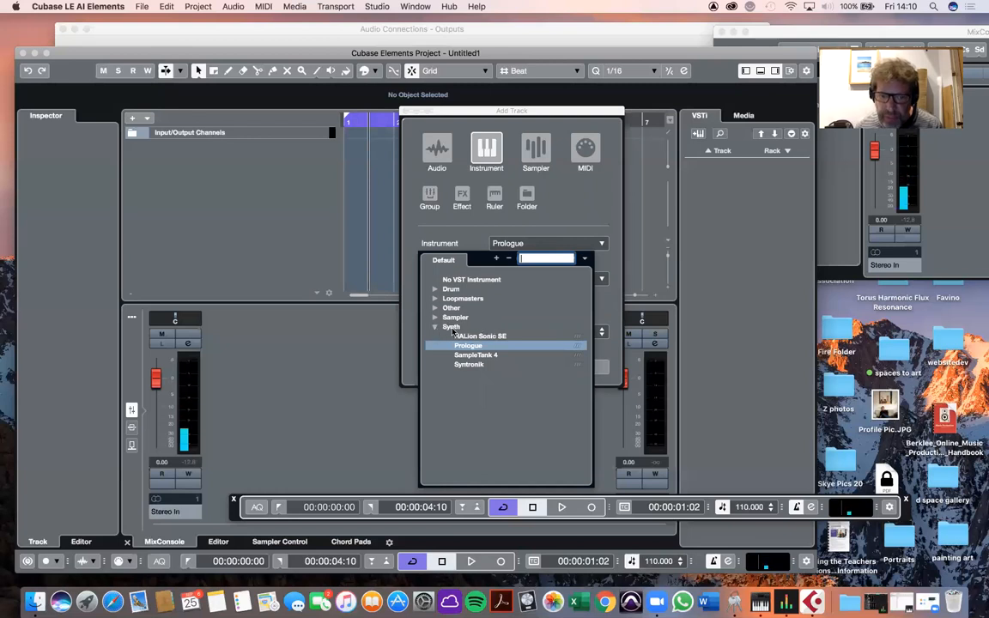
pyautogui.click(435, 289)
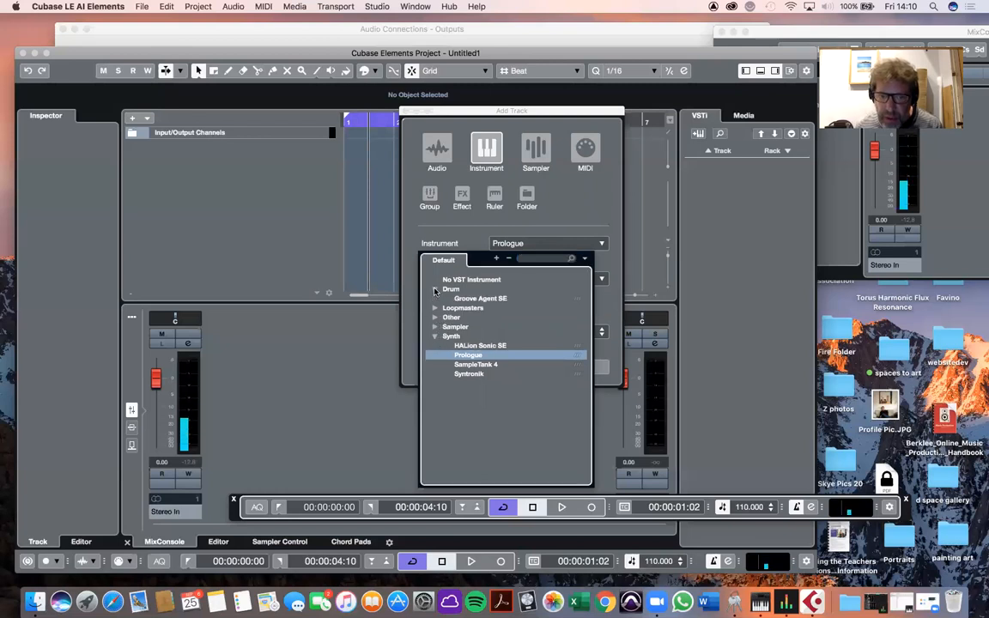
pyautogui.doubleClick(475, 299)
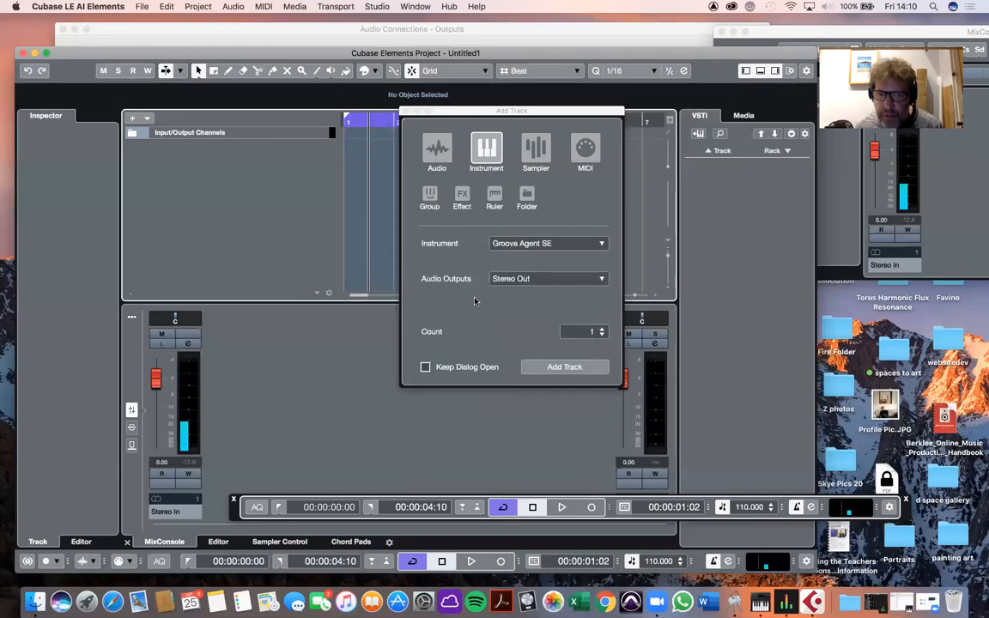
# Look through the Synth instruments, keep Groove Agent SE selected, and add one track routed to Stereo Out
pyautogui.click(553, 246)
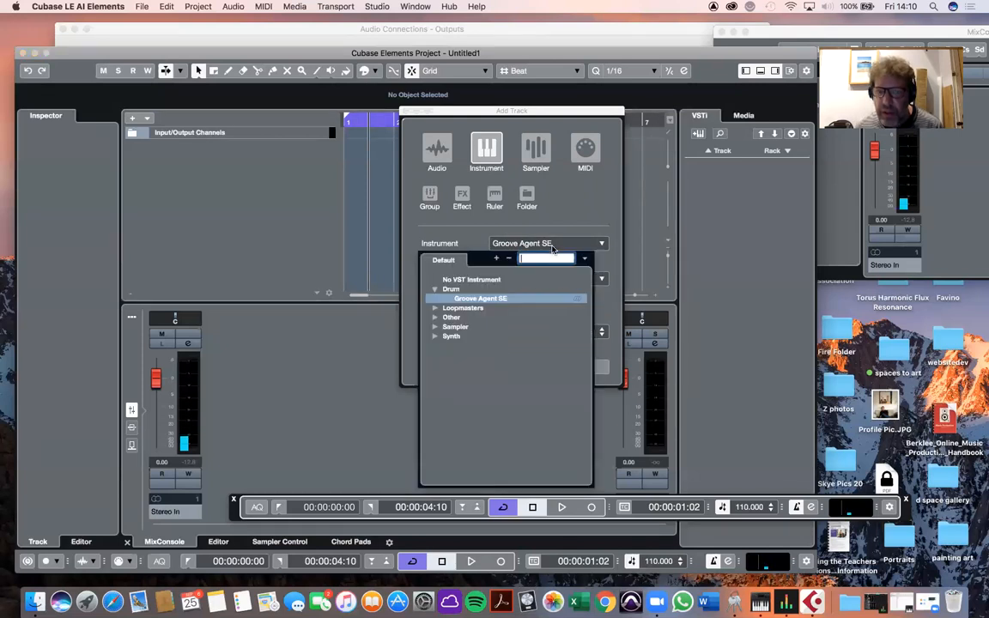
pyautogui.click(434, 335)
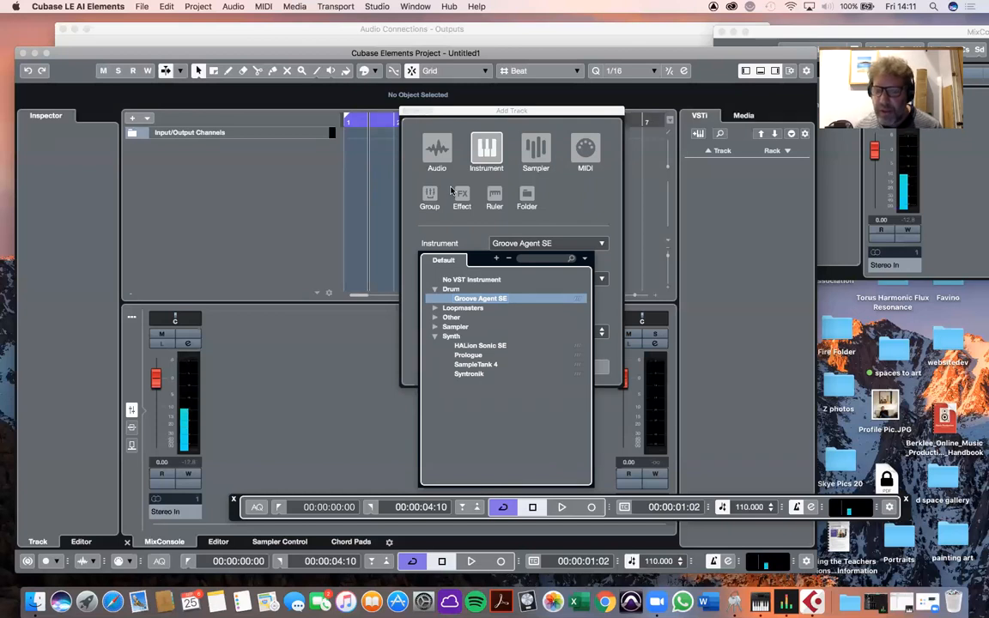
pyautogui.click(483, 300)
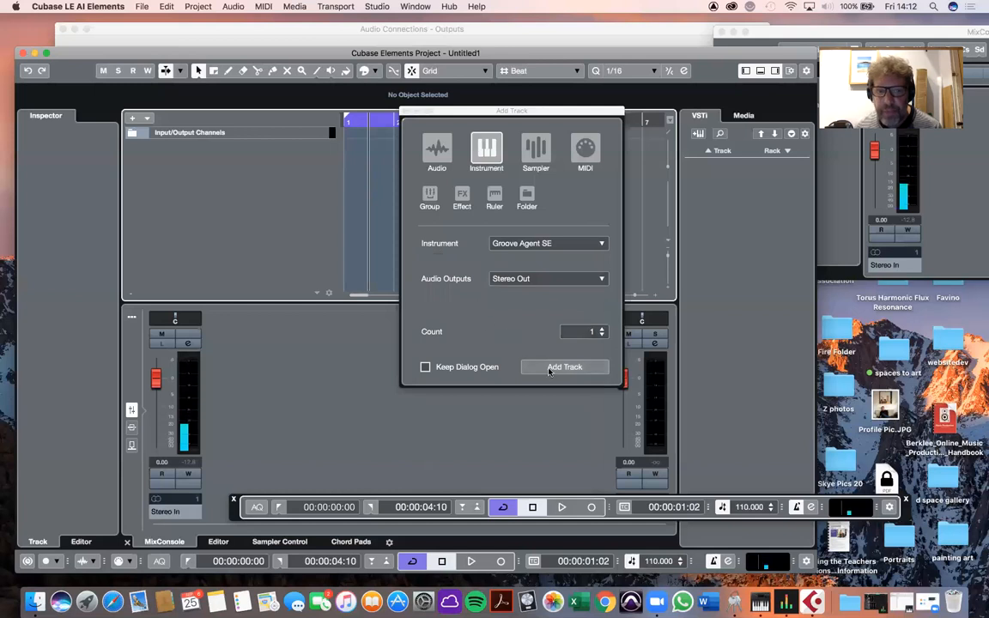
pyautogui.click(547, 369)
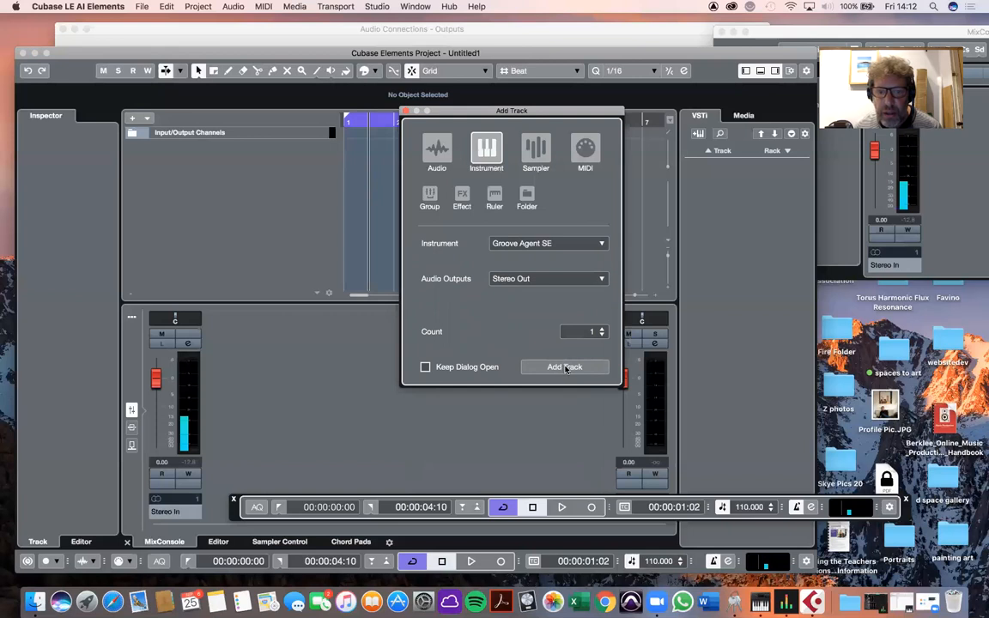
pyautogui.click(564, 368)
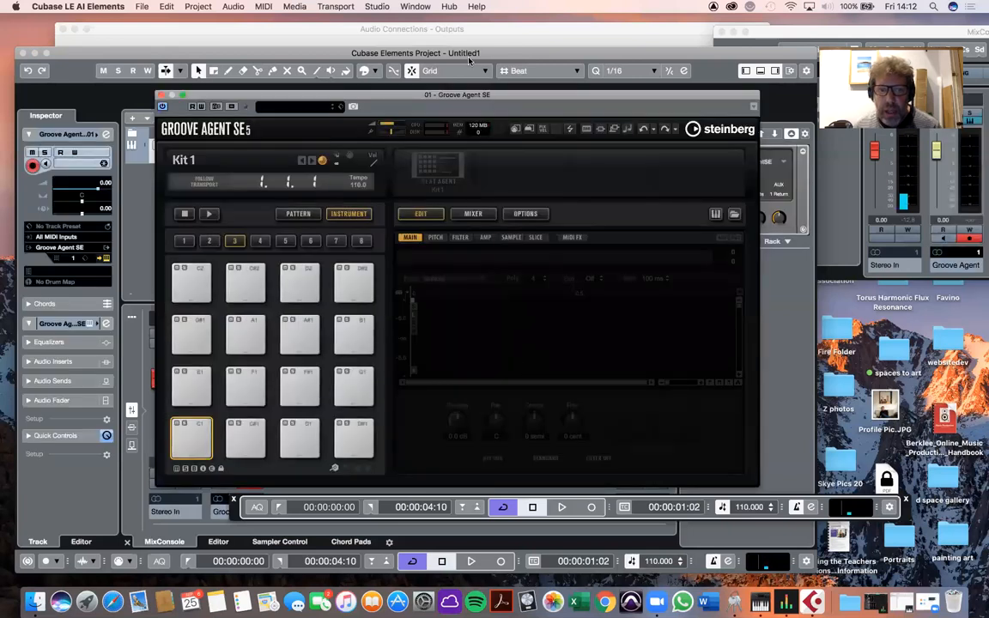
# Reposition the Groove Agent SE window and test several pads of the empty Kit 1, including A#1, E1 and F#1
pyautogui.moveTo(516, 99)
pyautogui.mouseDown()
pyautogui.moveTo(547, 90)
pyautogui.moveTo(516, 86)
pyautogui.mouseUp()
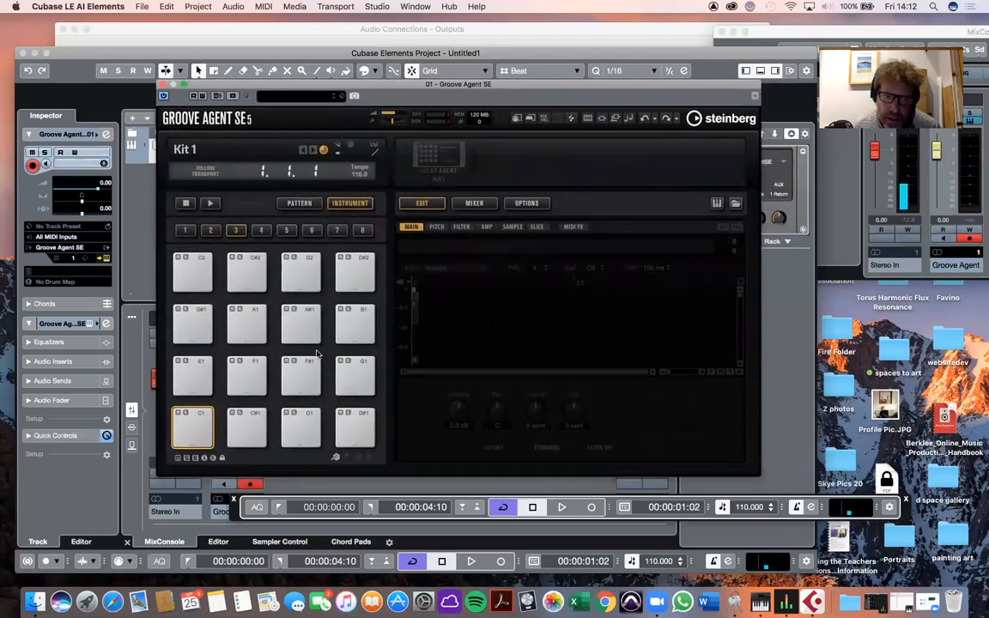
pyautogui.click(298, 277)
pyautogui.click(299, 324)
pyautogui.click(253, 324)
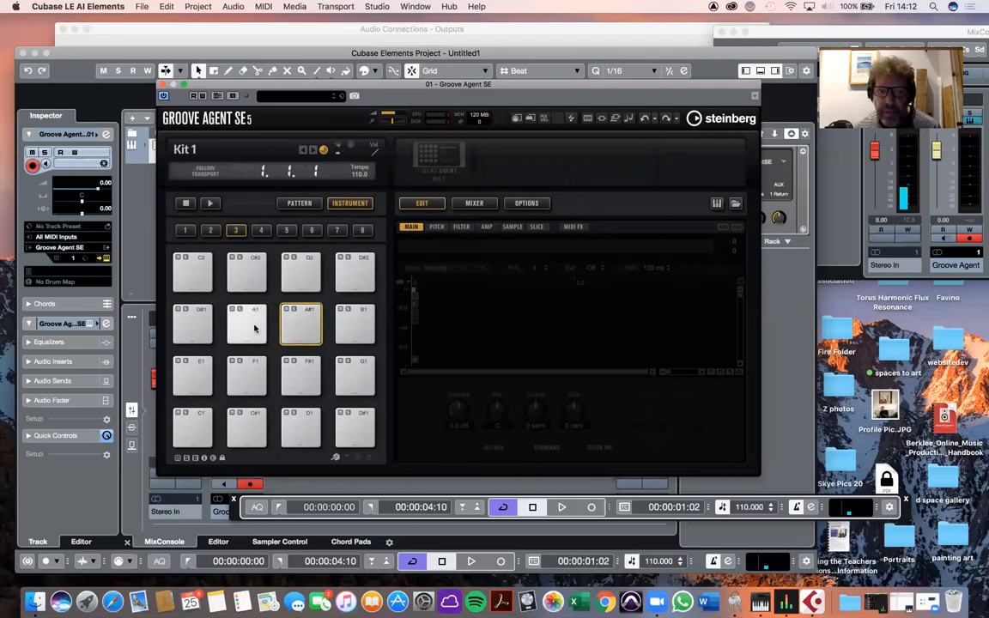
pyautogui.click(253, 390)
pyautogui.click(198, 380)
pyautogui.click(194, 417)
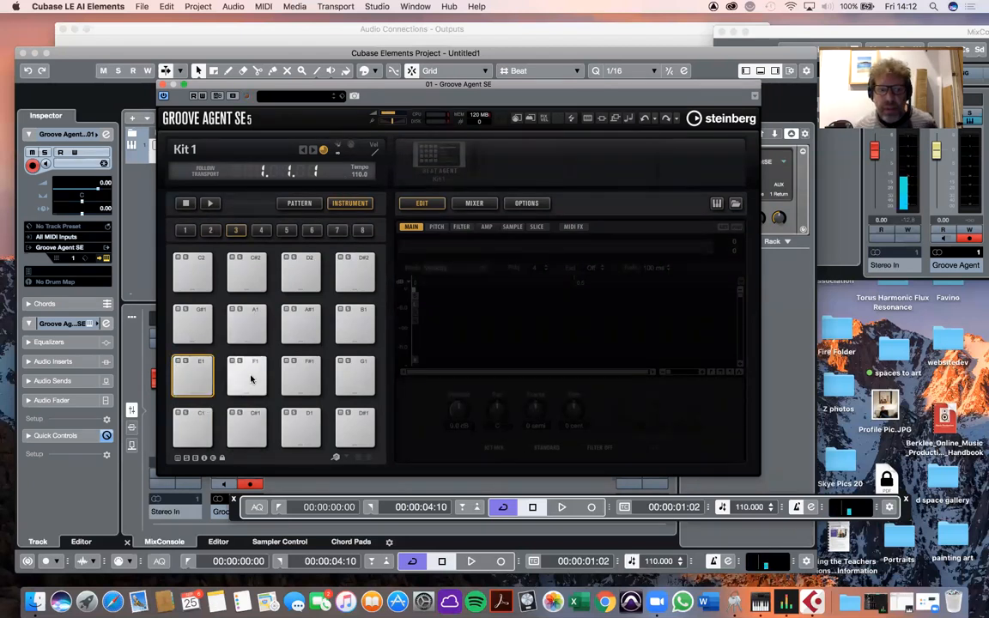
pyautogui.click(294, 380)
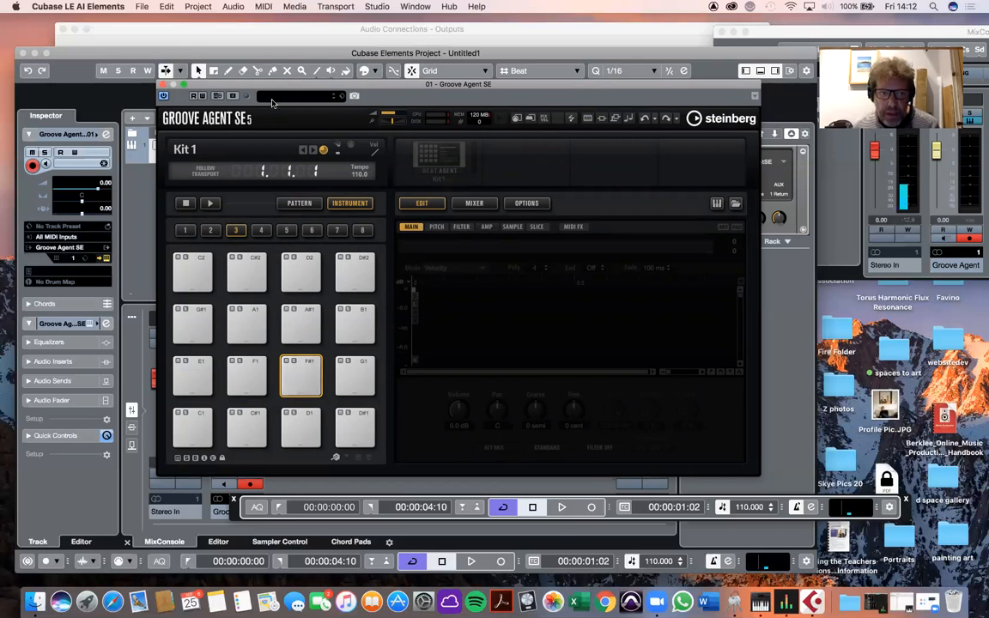
# Browse the Groove Agent SE presets by sub style, filter them to Classic House, and load House Kit 01
pyautogui.click(319, 97)
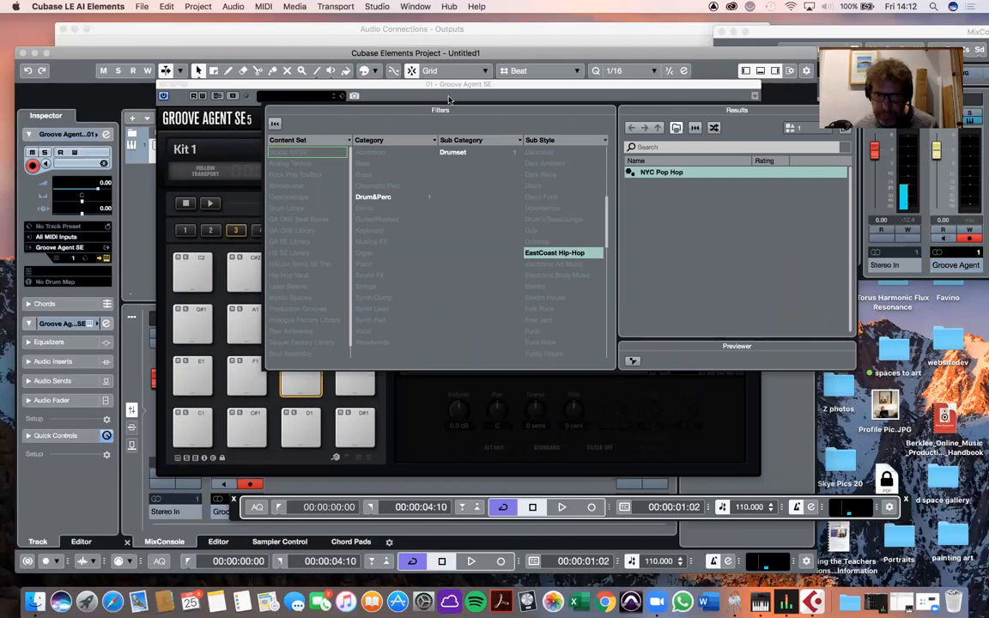
pyautogui.moveTo(485, 111); pyautogui.dragTo(359, 125)
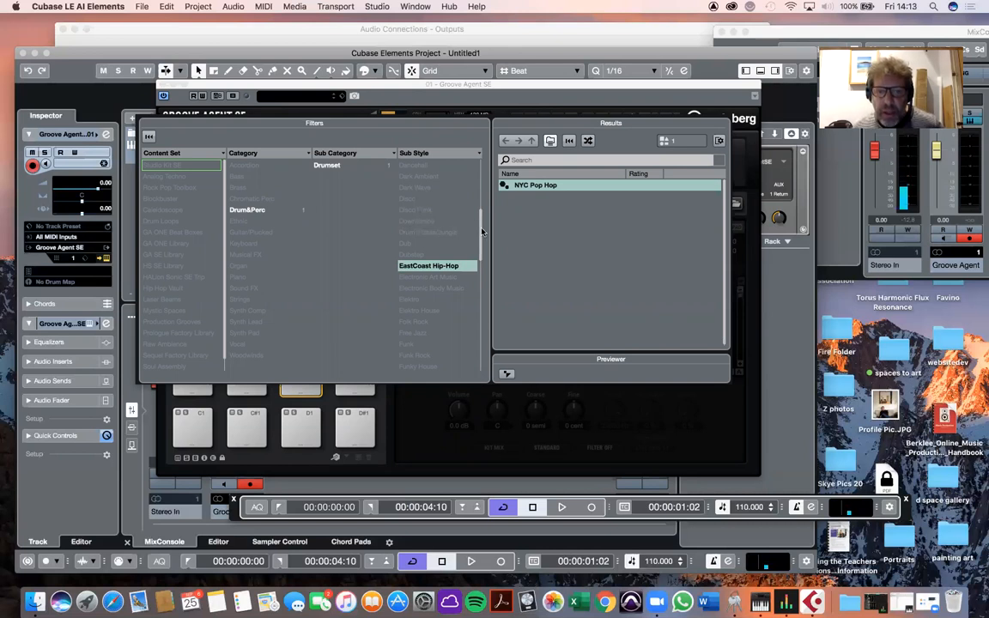
pyautogui.scroll(-2, 446, 258)
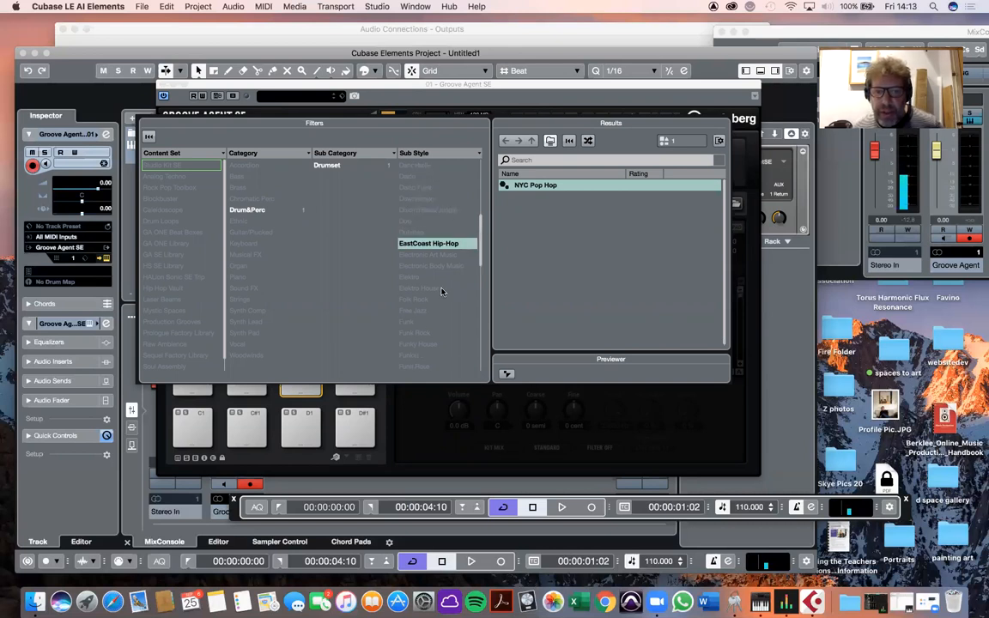
pyautogui.scroll(-10, 480, 251)
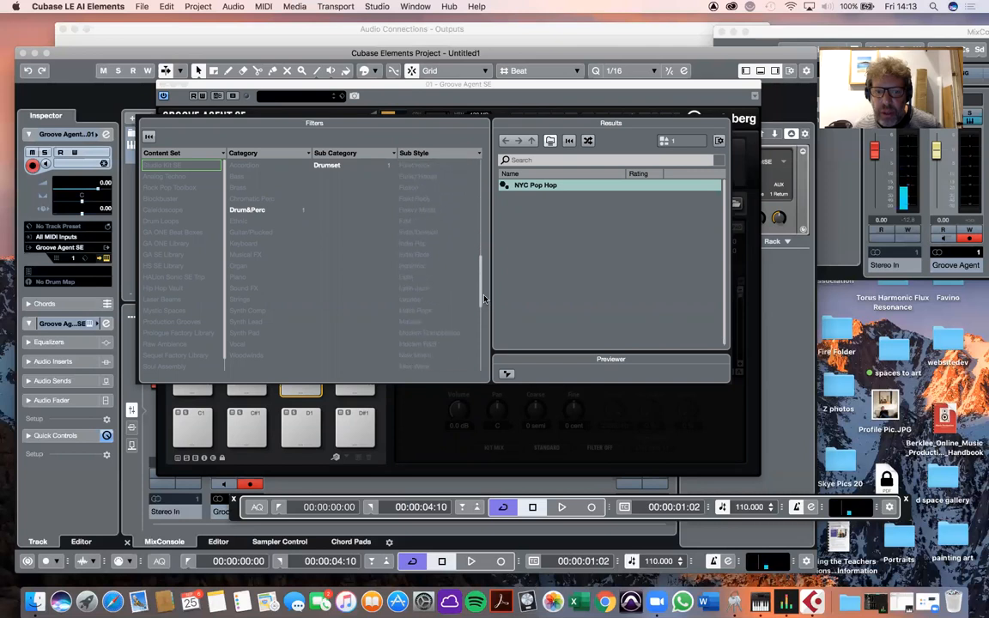
pyautogui.moveTo(477, 295); pyautogui.dragTo(478, 238)
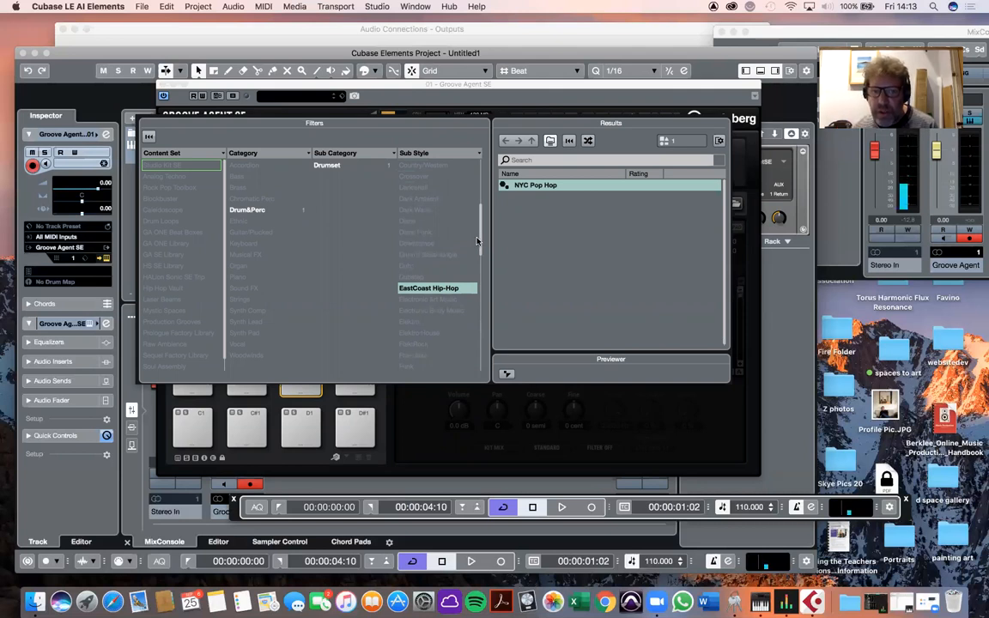
pyautogui.scroll(5, 481, 228)
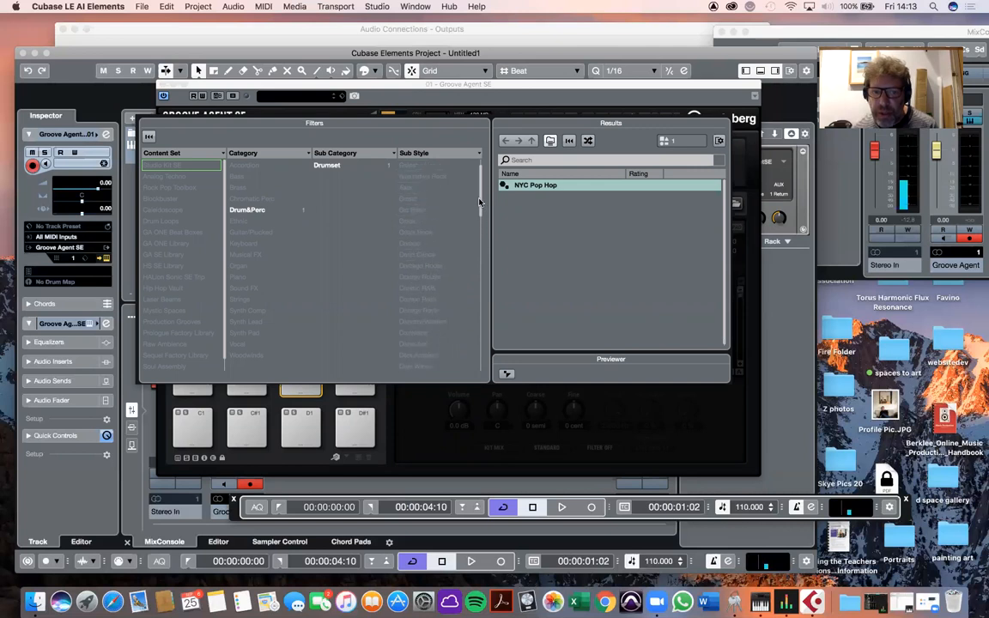
pyautogui.scroll(-2, 479, 203)
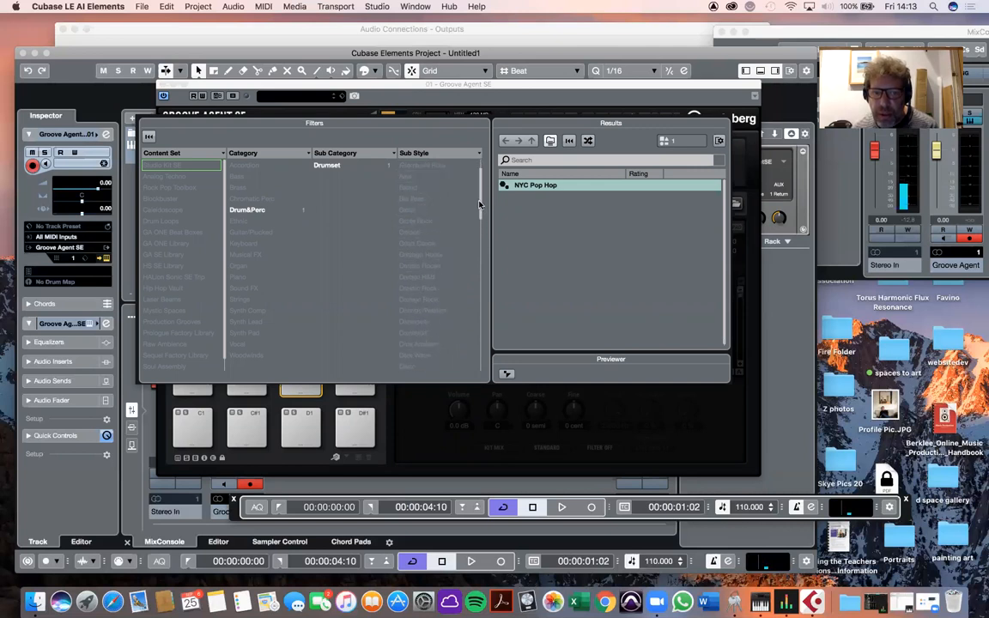
pyautogui.click(418, 277)
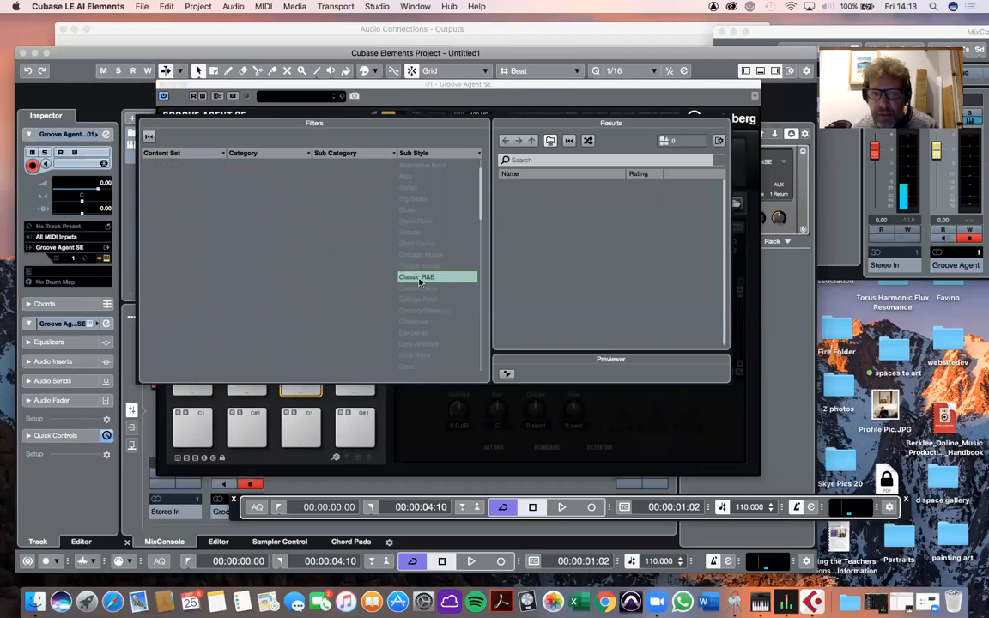
pyautogui.click(427, 267)
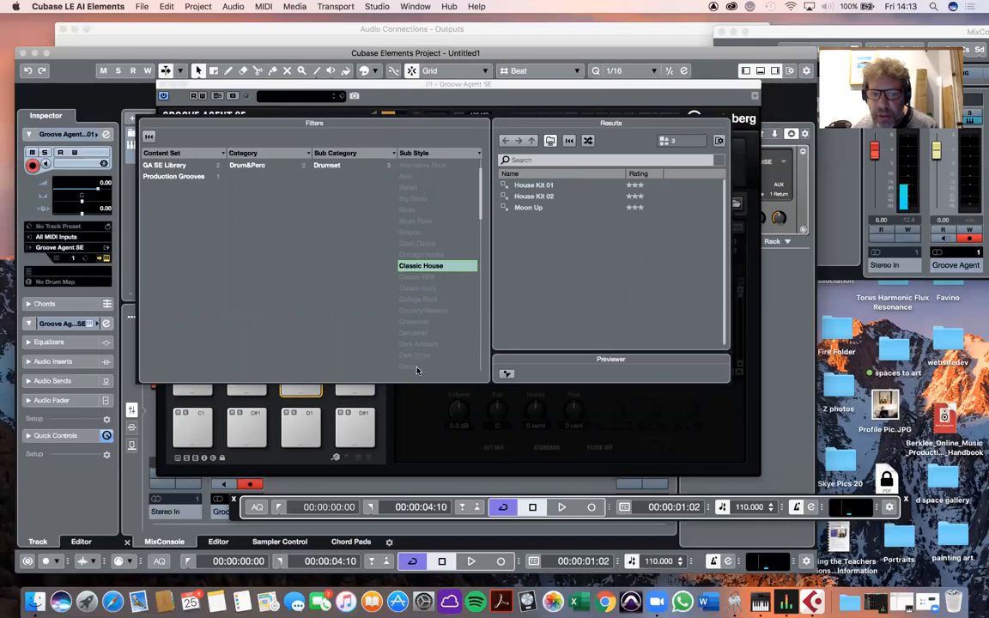
pyautogui.click(532, 187)
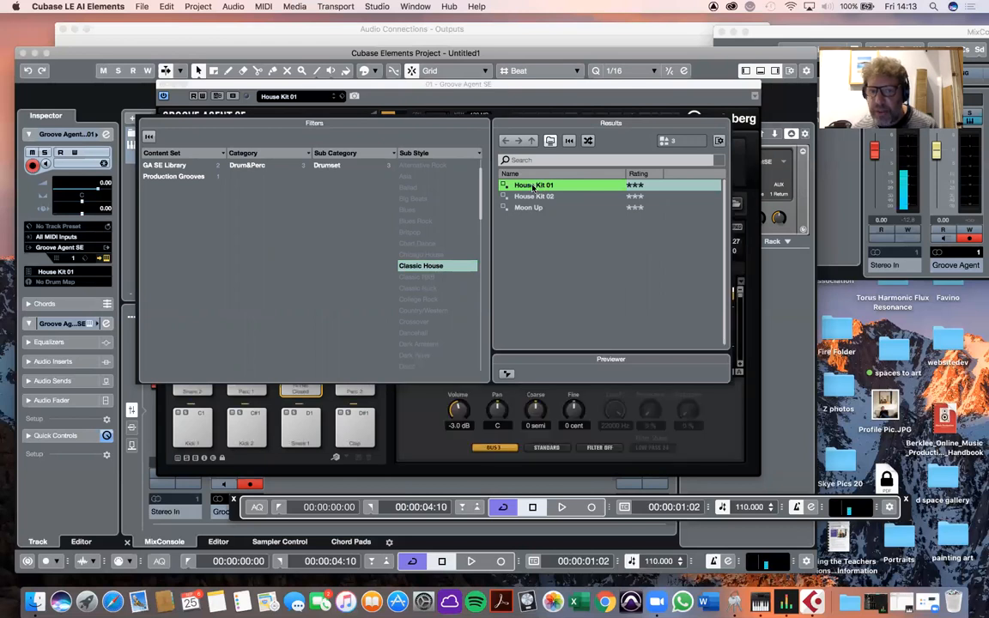
pyautogui.doubleClick(532, 186)
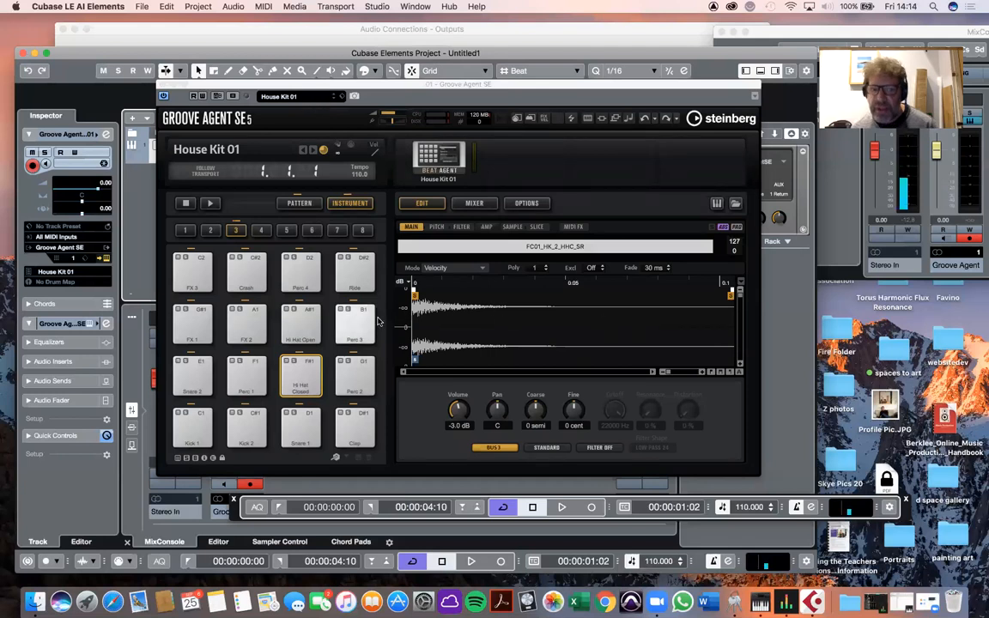
# Audition the House Kit 01 pads, including the hi-hats, snares, kicks, effects, percussion and clap
pyautogui.click(302, 384)
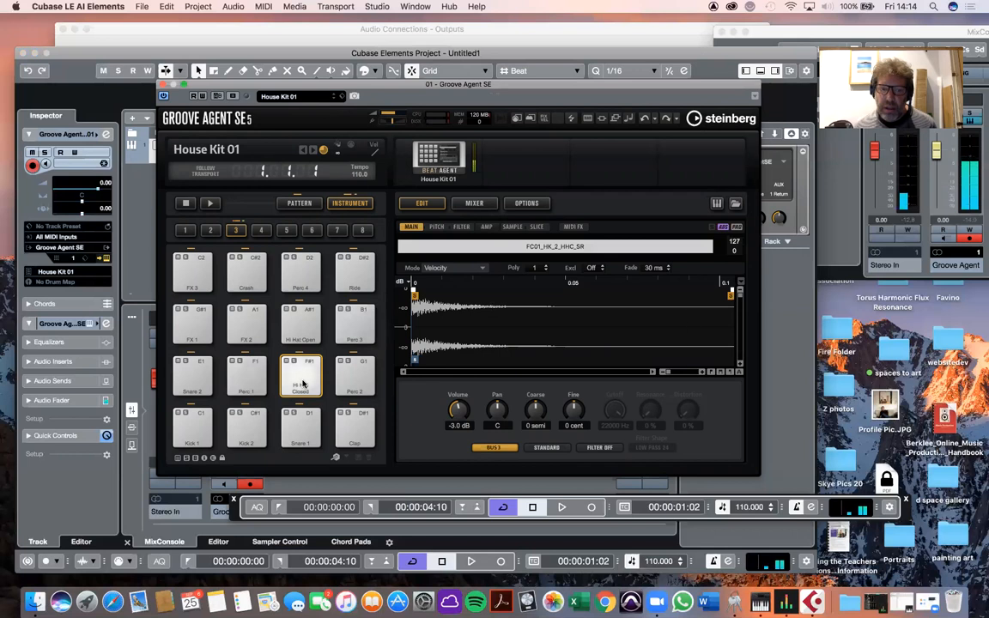
pyautogui.click(249, 382)
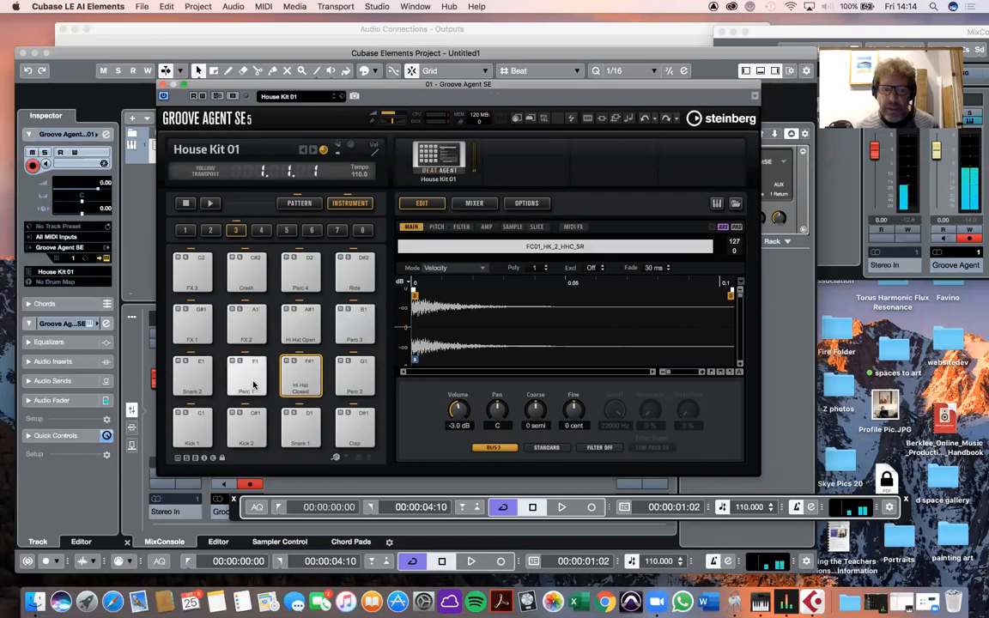
pyautogui.click(200, 383)
pyautogui.click(200, 429)
pyautogui.click(244, 433)
pyautogui.click(301, 433)
pyautogui.click(194, 325)
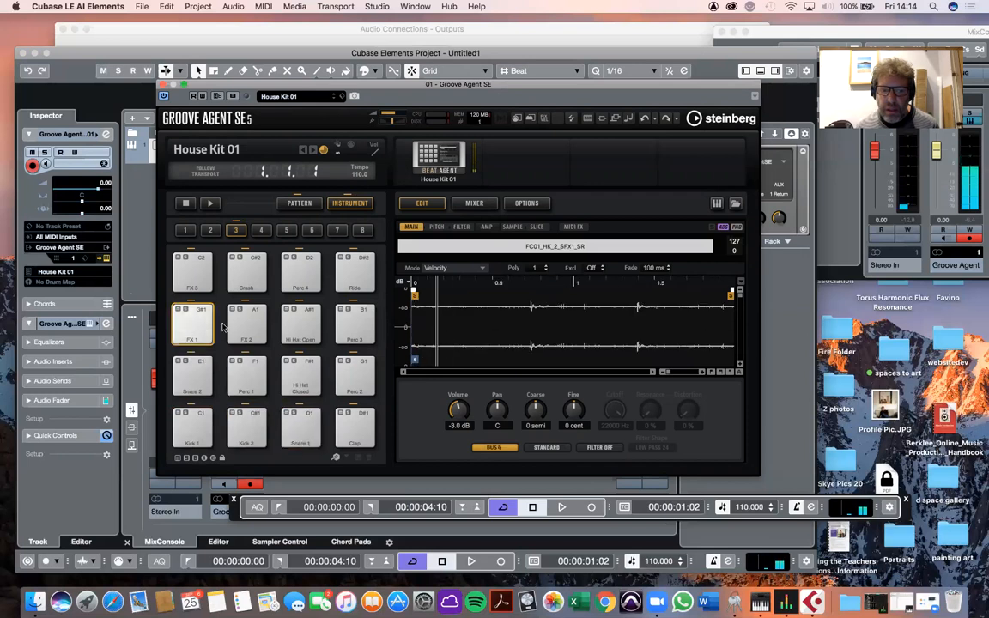
pyautogui.click(246, 324)
pyautogui.click(292, 329)
pyautogui.click(353, 324)
pyautogui.click(349, 379)
pyautogui.click(354, 439)
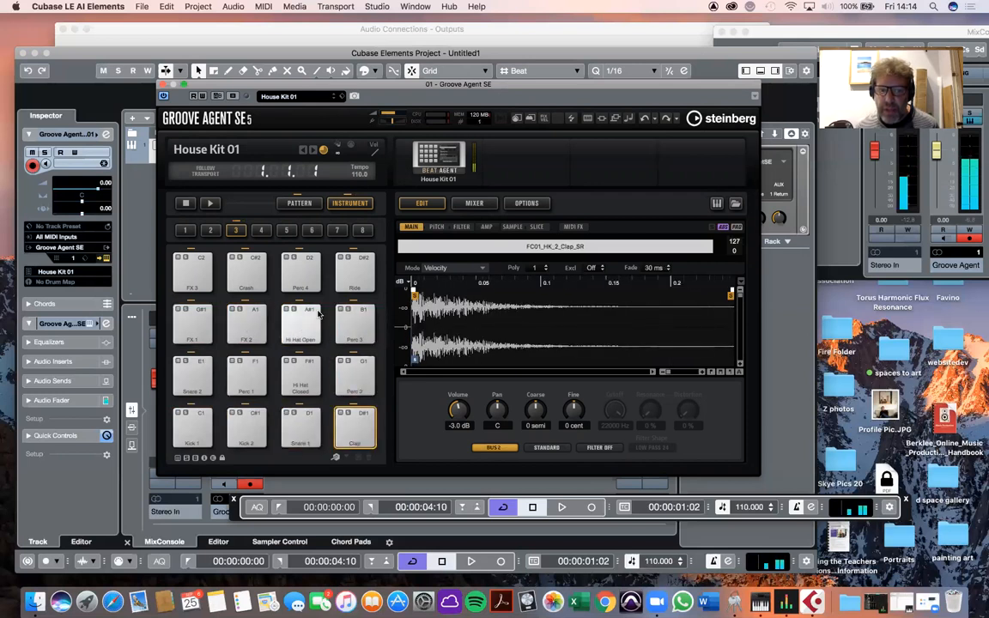
pyautogui.click(301, 271)
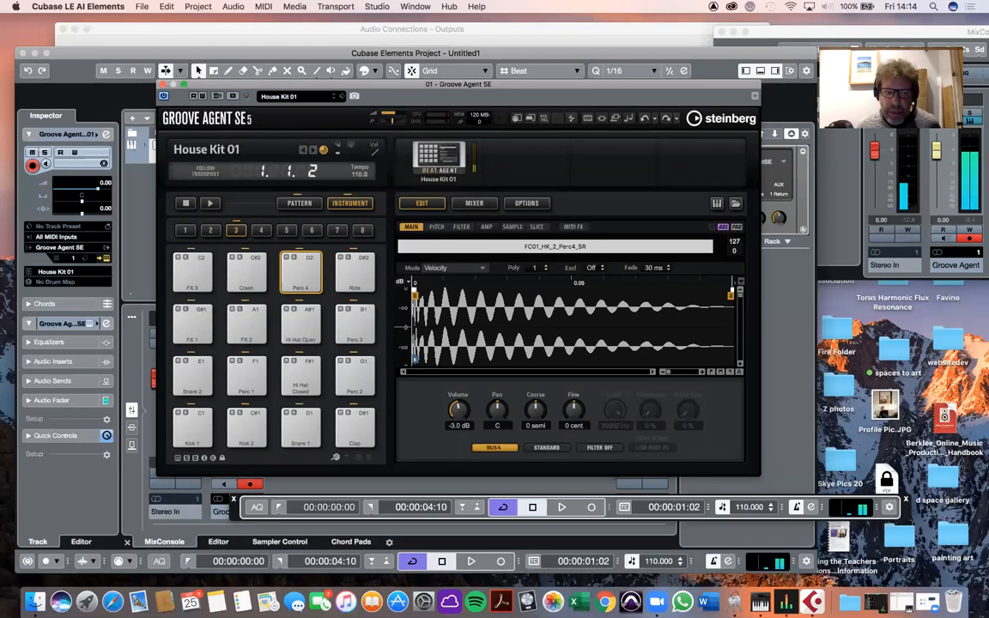
pyautogui.click(196, 424)
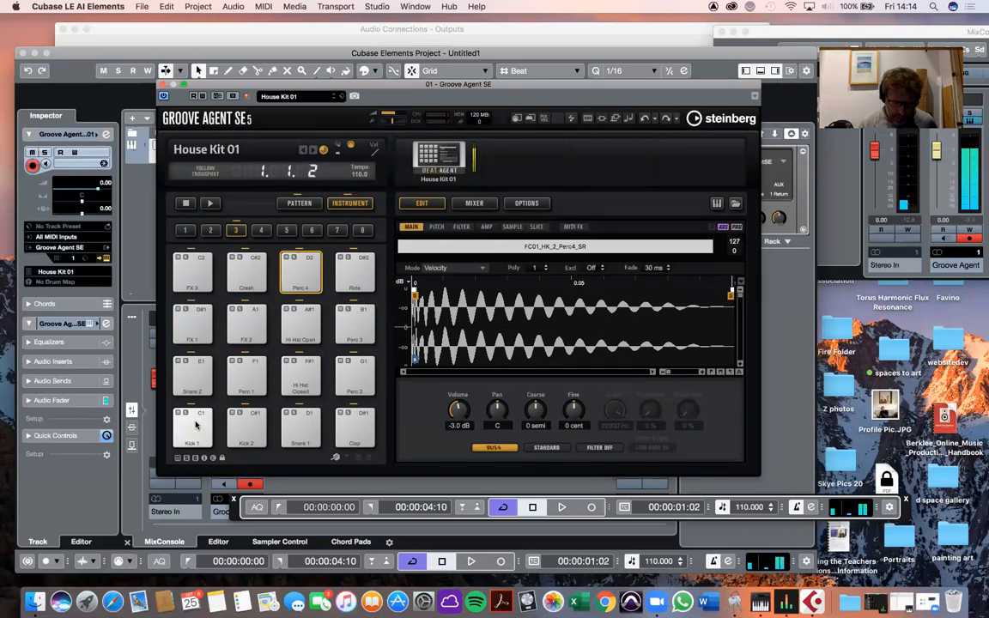
# Browse the Groove Agent SE presets through the Disco, Dark Wave and Blues sub styles, and load Trip To Texas from Blues
pyautogui.click(318, 96)
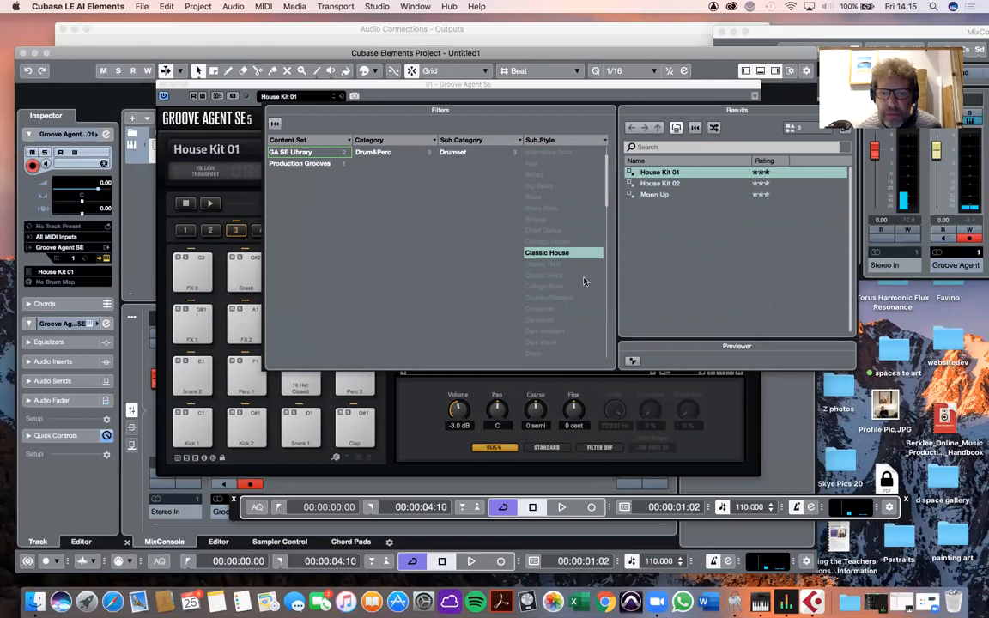
pyautogui.click(541, 353)
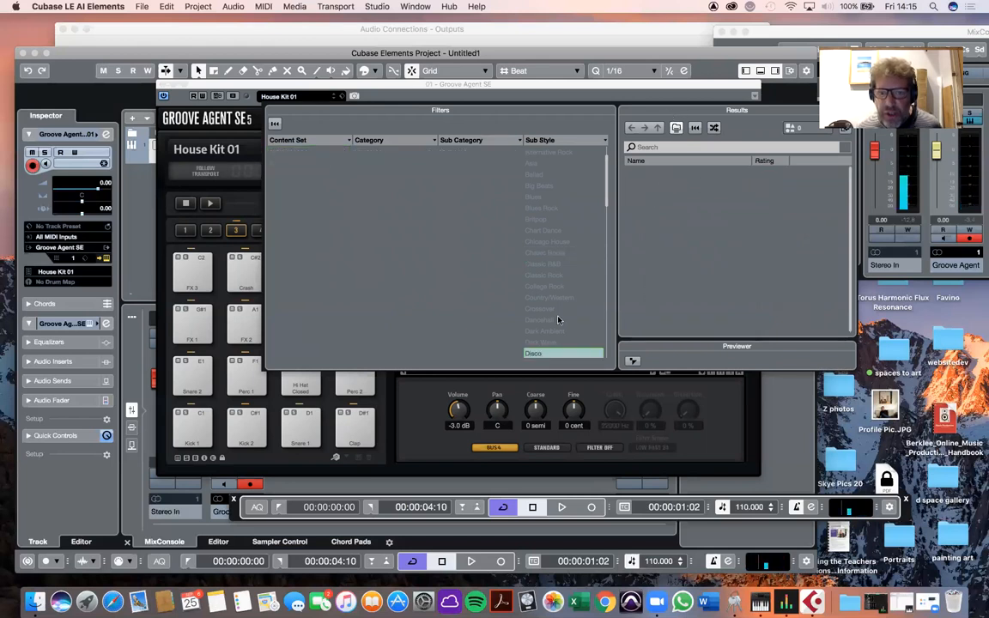
pyautogui.click(536, 342)
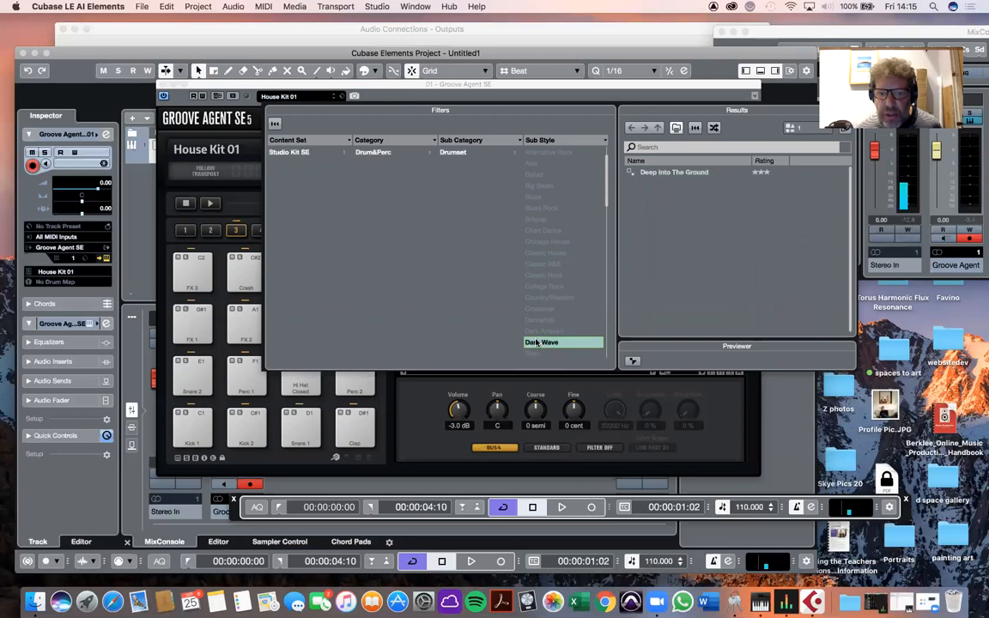
pyautogui.click(536, 198)
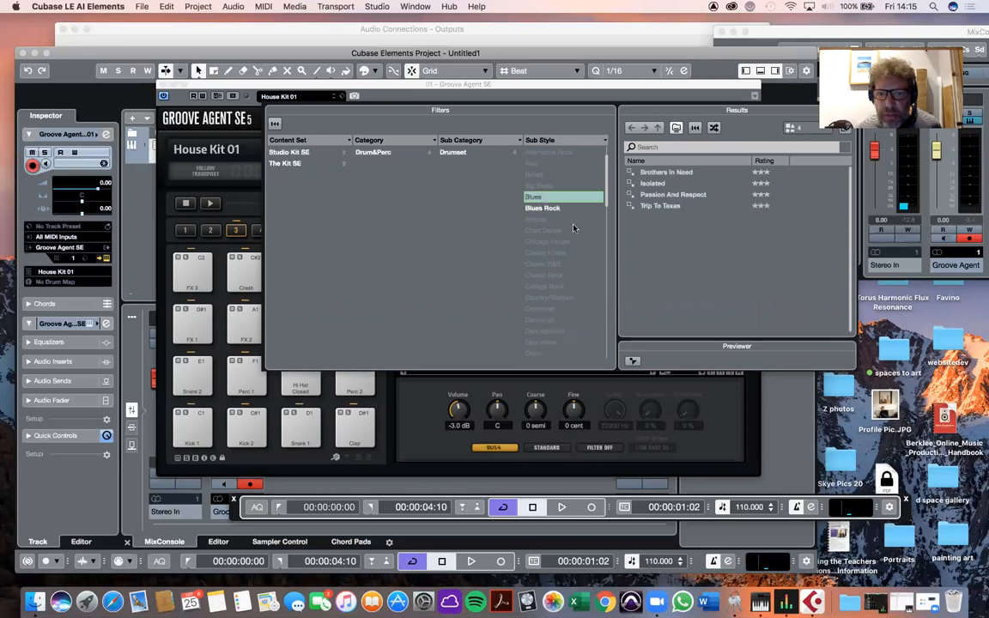
pyautogui.click(666, 206)
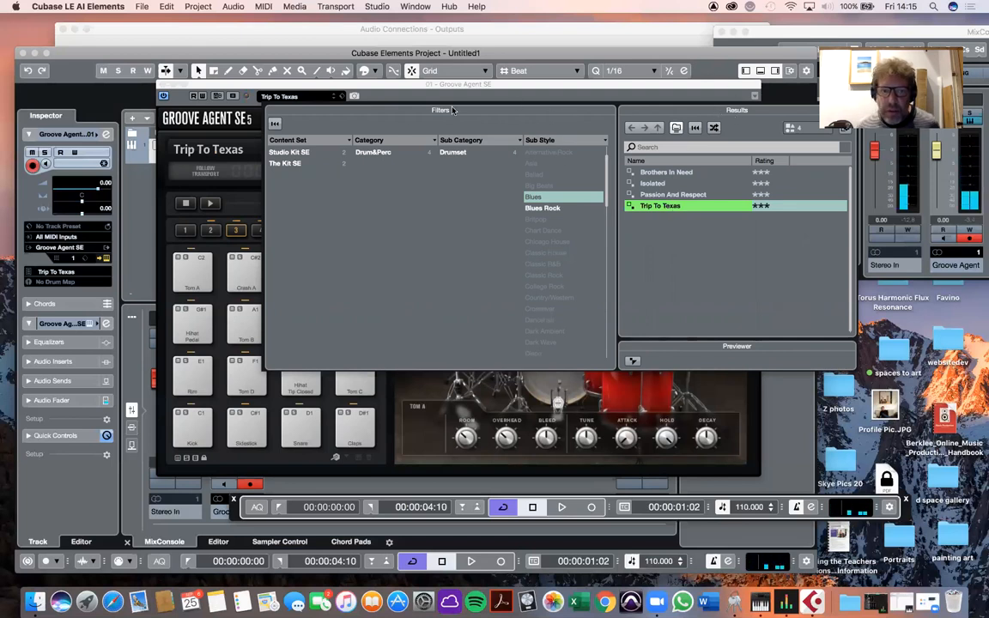
# Shift the preset browser aside, dismiss it, and close the Groove Agent SE window to return to the project
pyautogui.moveTo(357, 114); pyautogui.dragTo(252, 142)
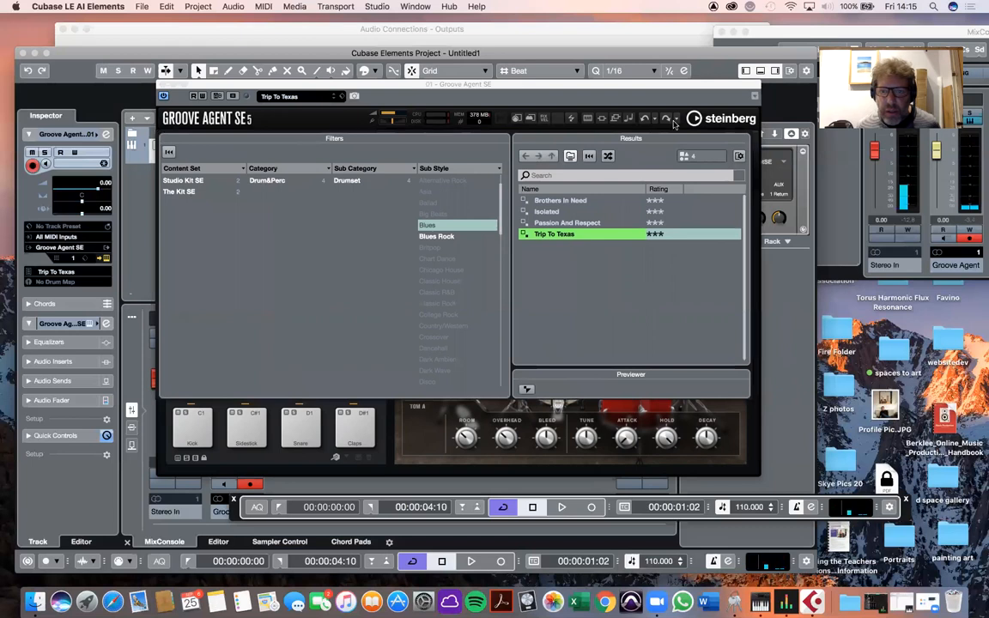
pyautogui.click(524, 98)
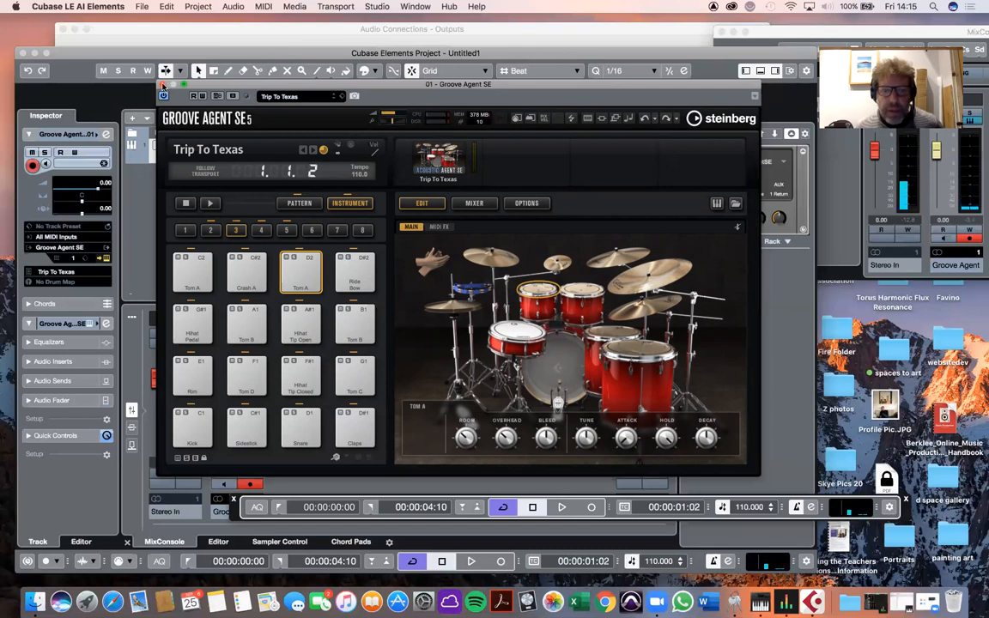
pyautogui.click(162, 85)
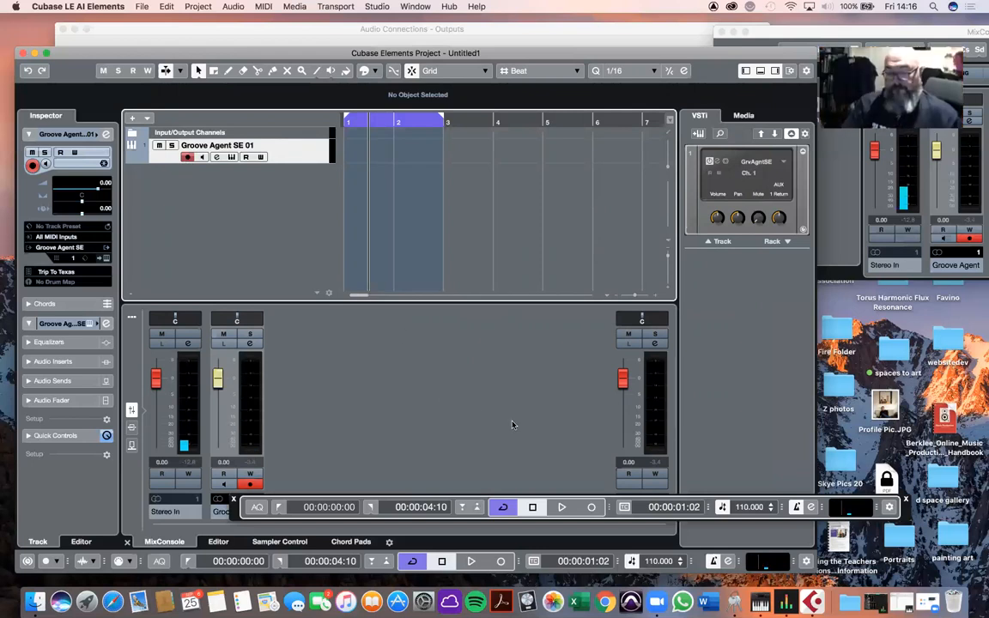
# Record a take on the Groove Agent SE 01 track in the two-bar cycle with Auto Quantize switched on
pyautogui.click(592, 508)
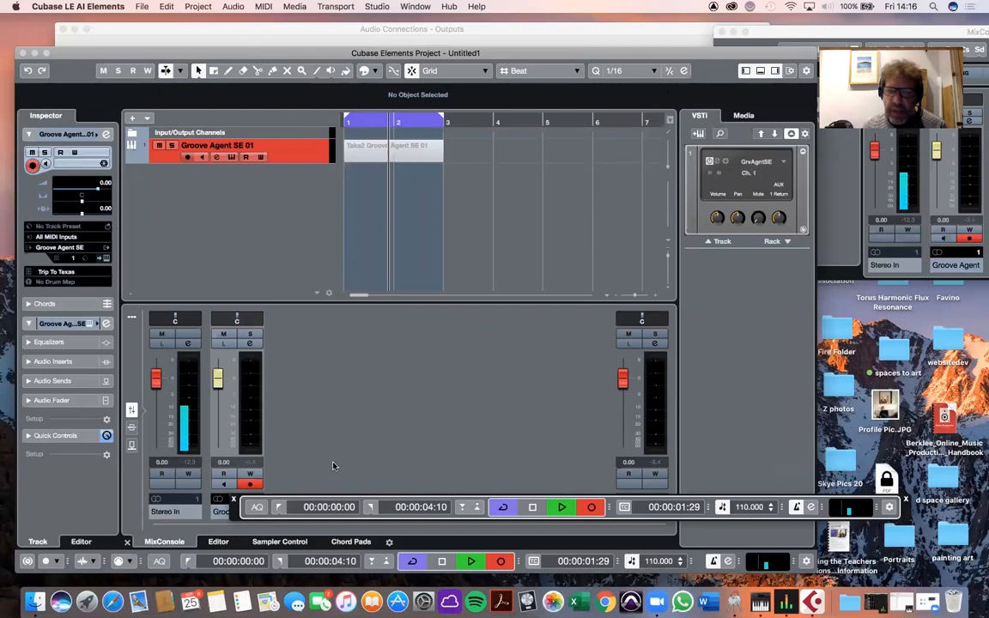
pyautogui.click(158, 563)
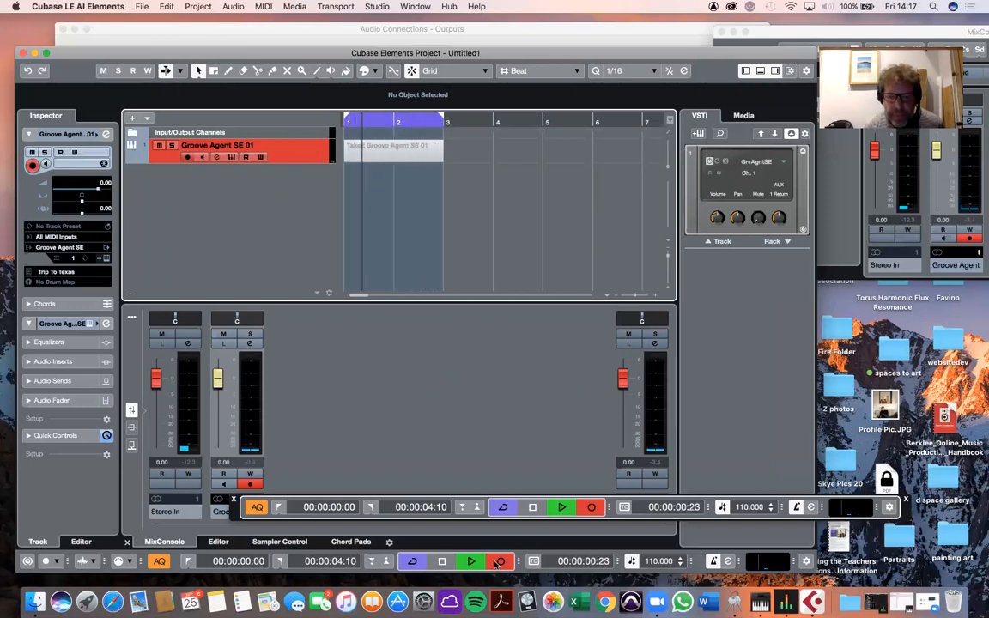
pyautogui.click(533, 508)
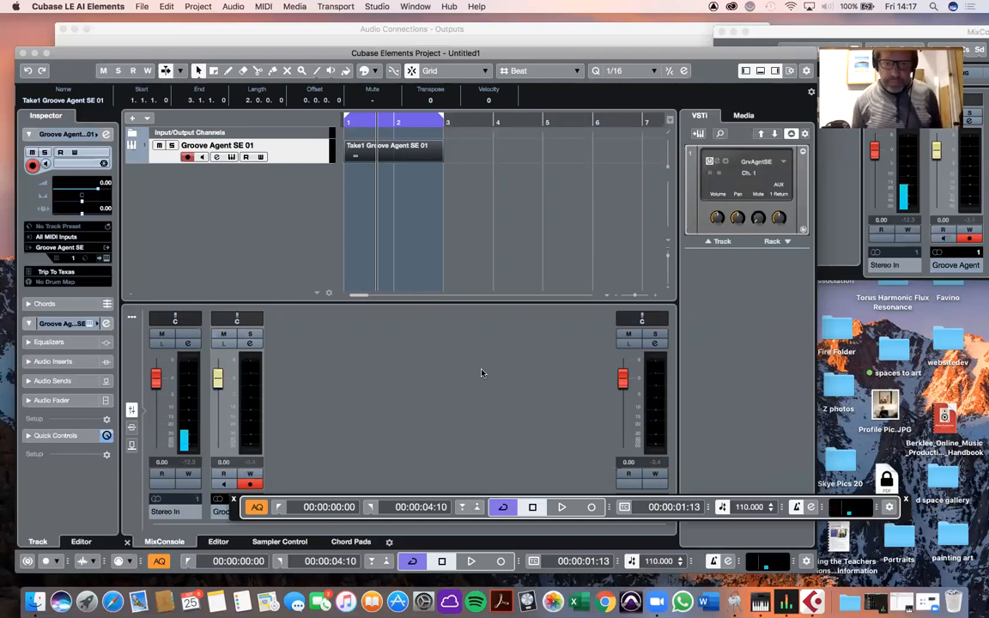
# Erase the recorded Groove Agent SE 01 take from the track with the Erase tool
pyautogui.click(285, 155)
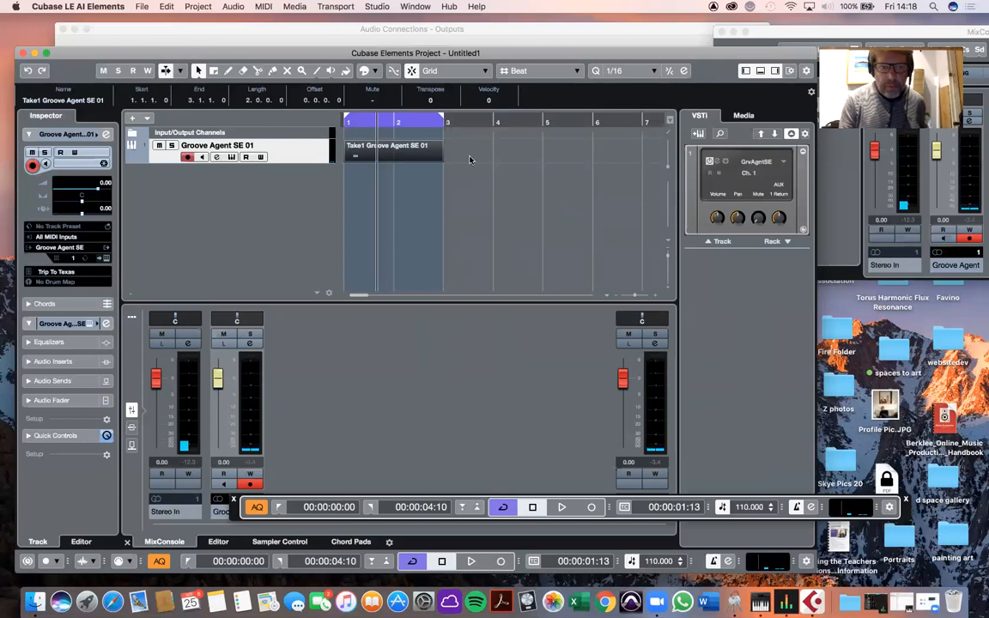
pyautogui.click(411, 157)
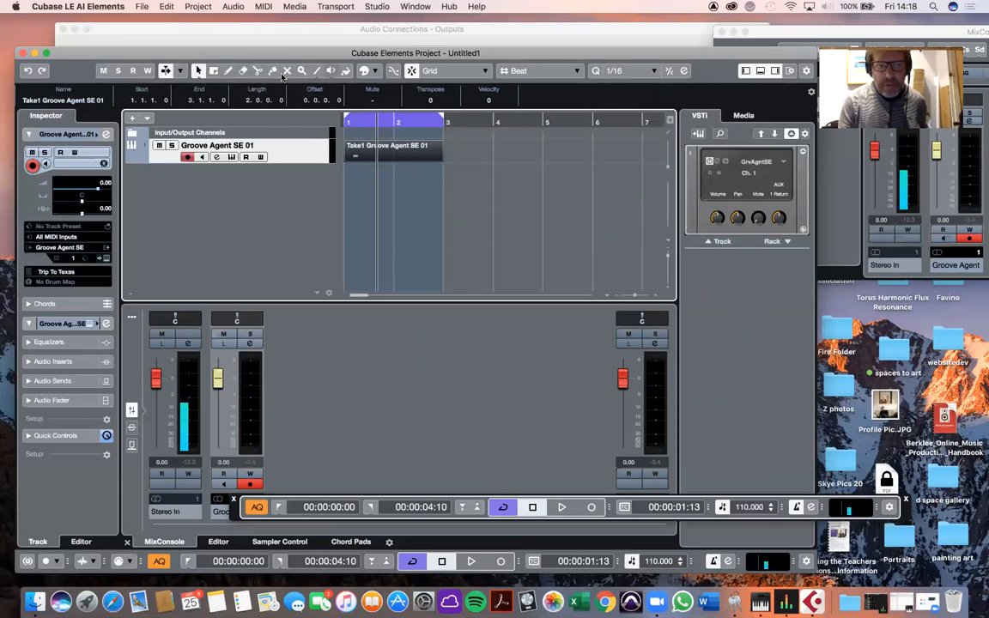
pyautogui.click(244, 72)
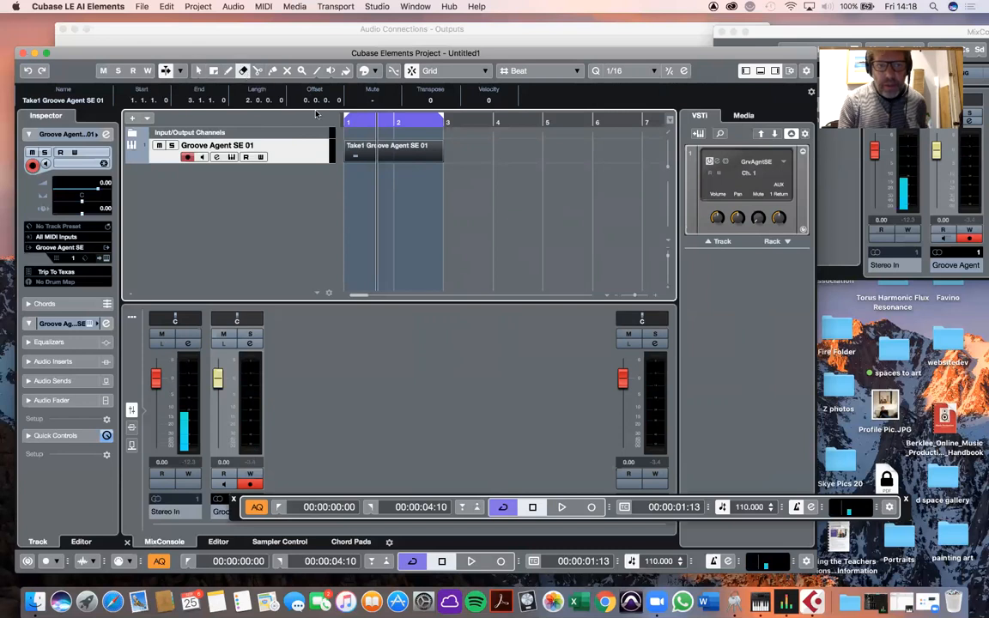
pyautogui.click(410, 154)
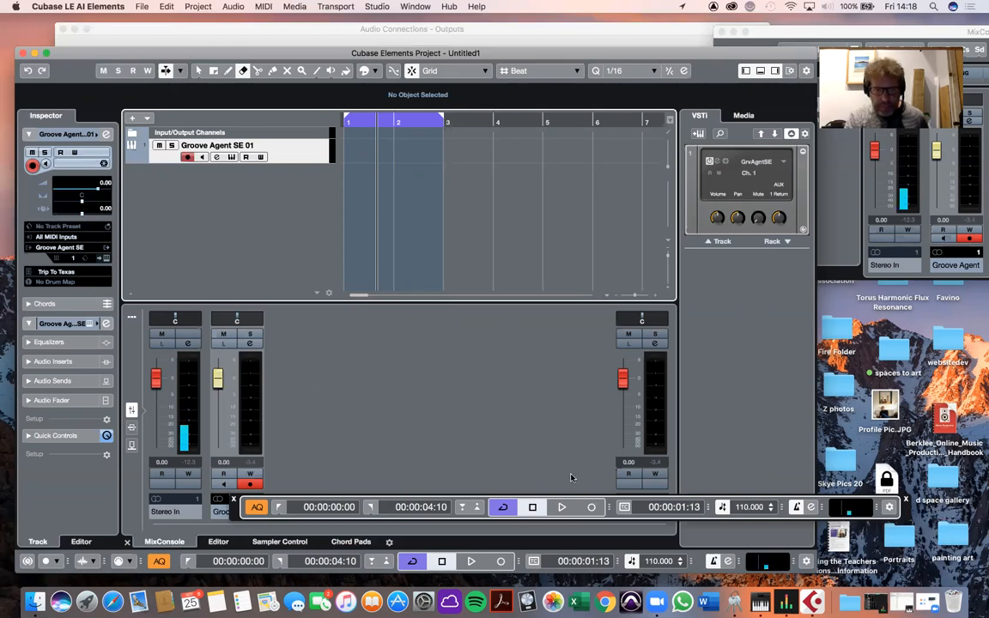
# Record another auto-quantized take on the Groove Agent SE 01 track over the two-bar cycle and stop the transport
pyautogui.click(591, 507)
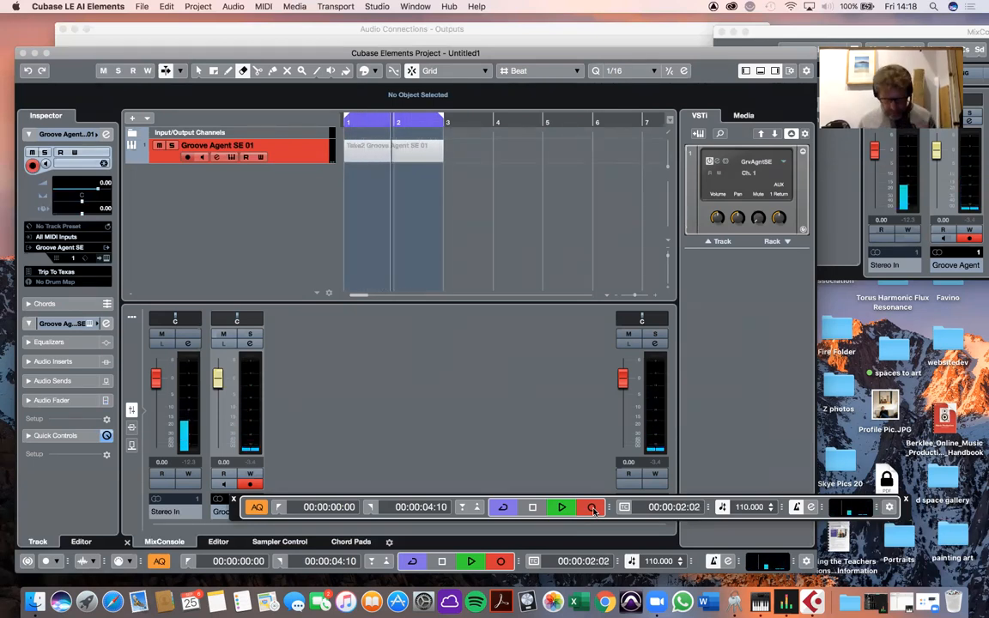
pyautogui.click(591, 508)
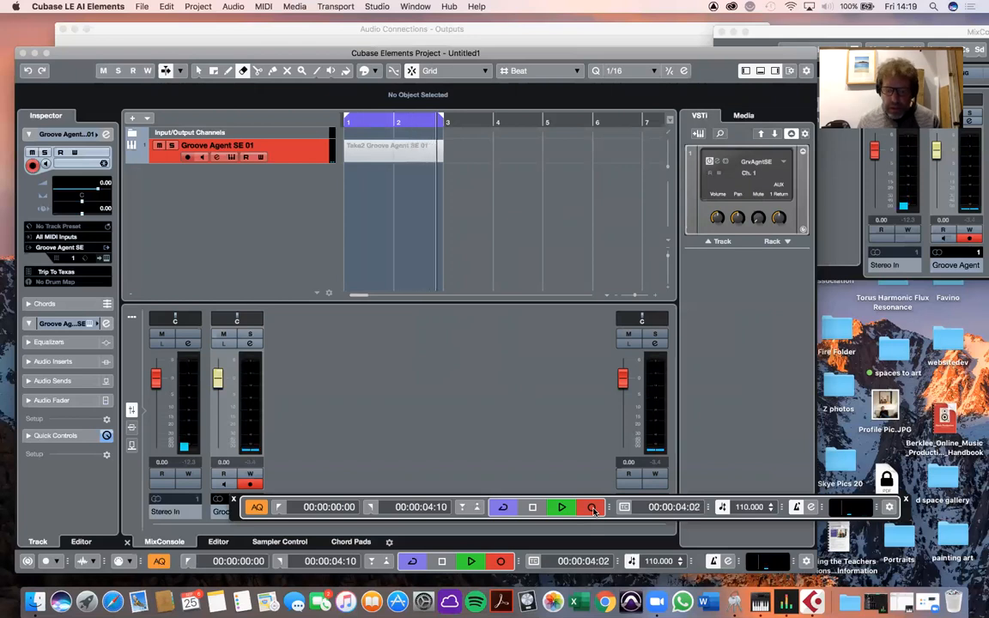
pyautogui.click(532, 507)
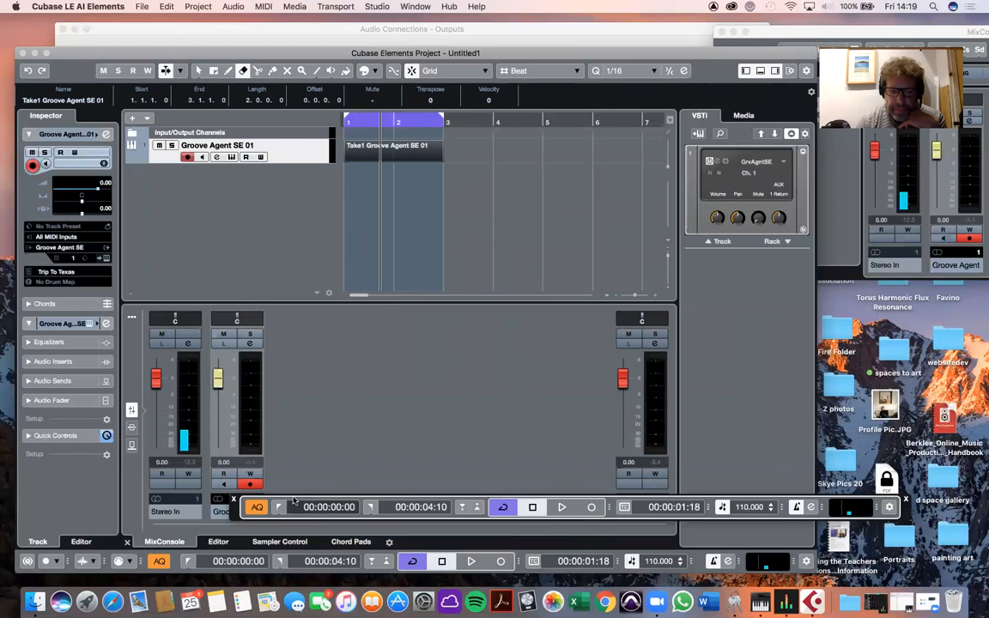
# Switch off Auto Quantize and erase the second recorded take from the Groove Agent SE 01 track
pyautogui.click(160, 563)
pyautogui.click(161, 563)
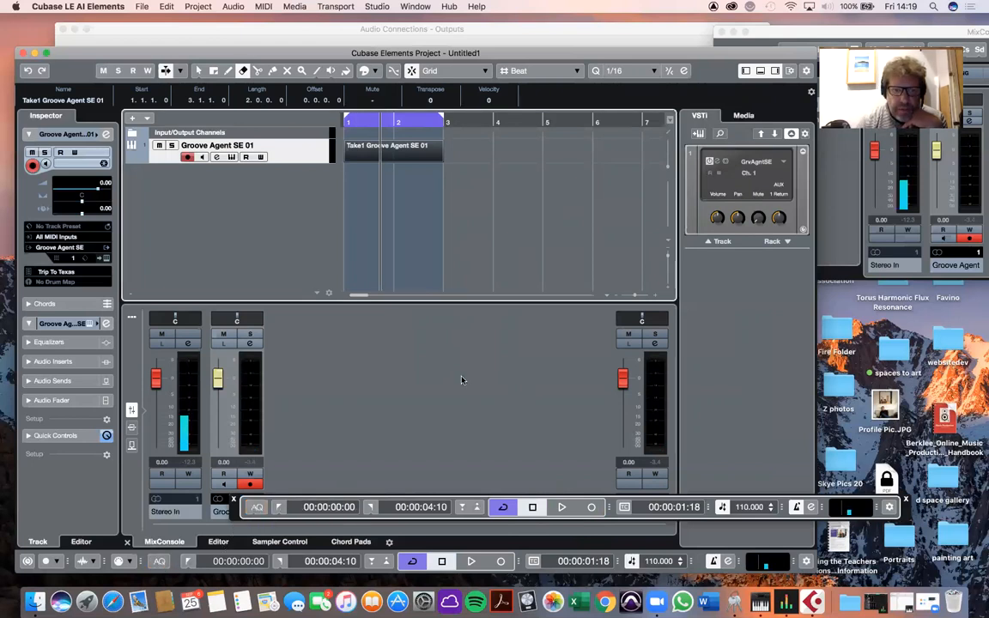
pyautogui.click(414, 154)
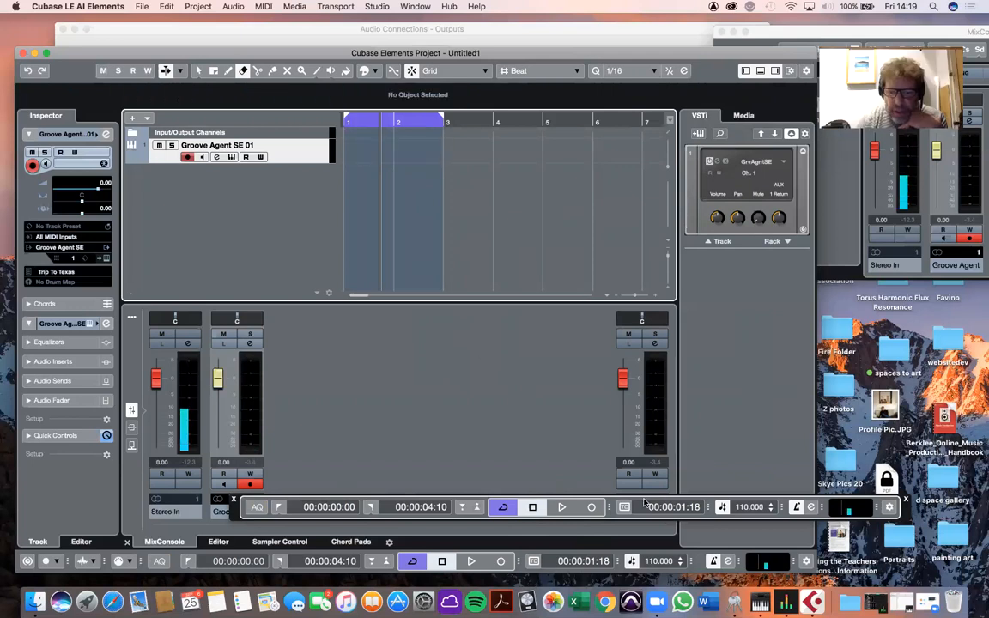
# Record an unquantized drum take in the two-bar cycle, leave record mode while playback continues, and stop playback
pyautogui.click(592, 507)
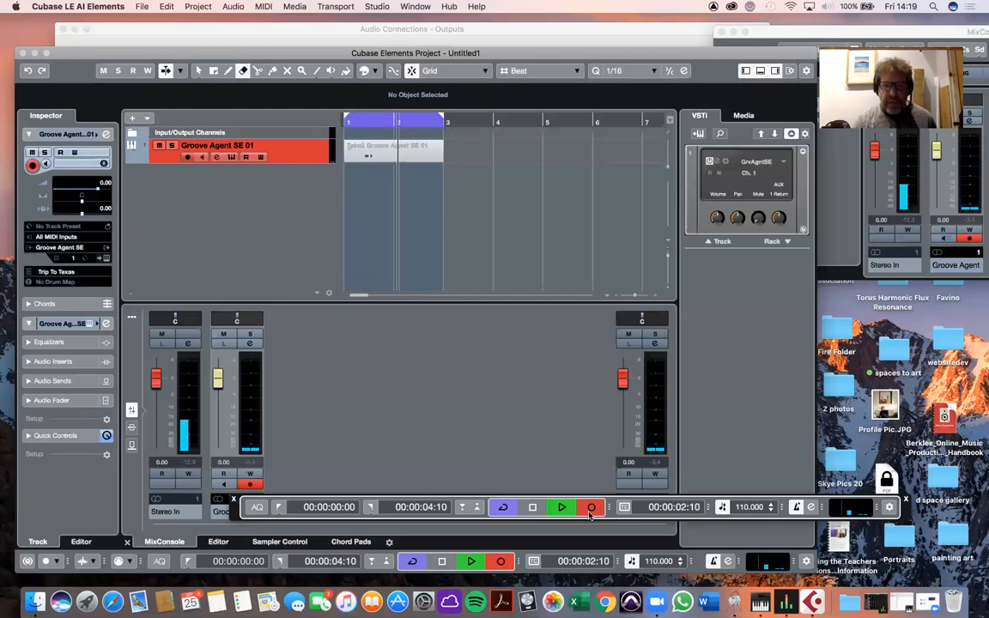
pyautogui.click(590, 508)
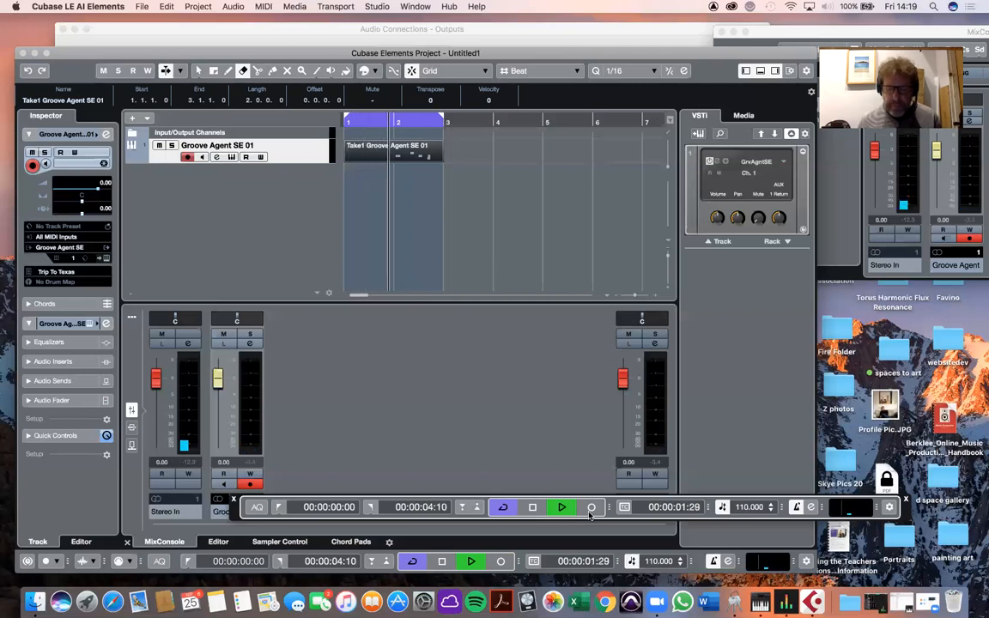
pyautogui.press('space')
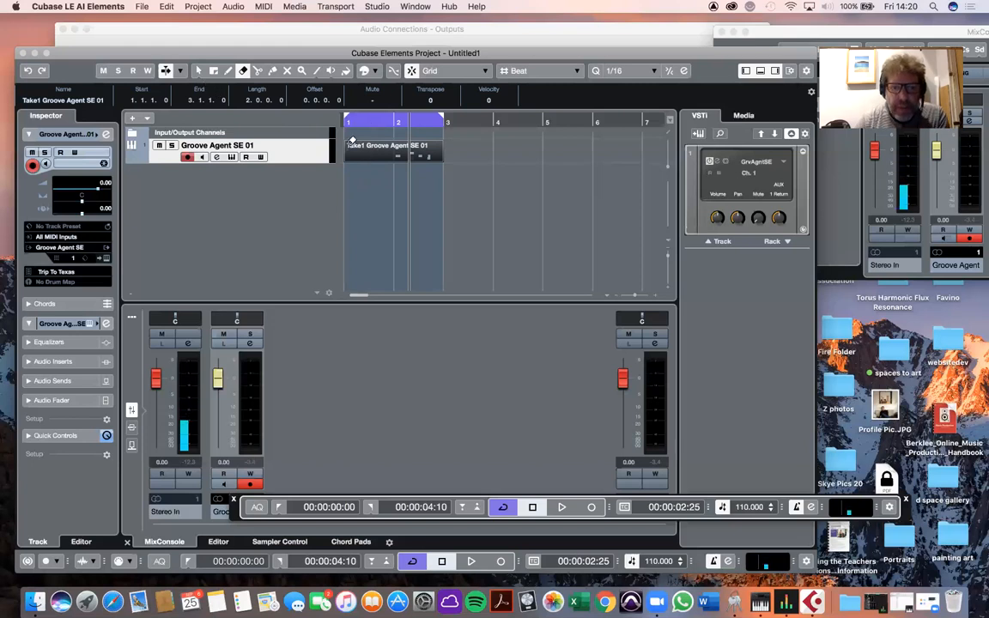
# Open the recorded drum take in the Key Editor, enlarge the editor, and move the floating transport bar clear of the zoom control
pyautogui.click(199, 71)
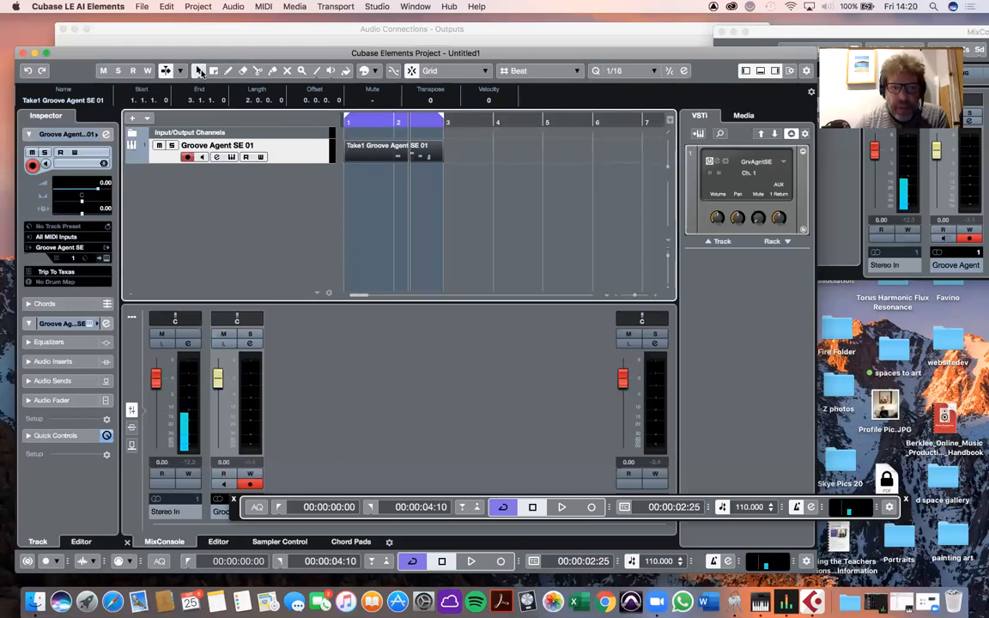
pyautogui.doubleClick(375, 156)
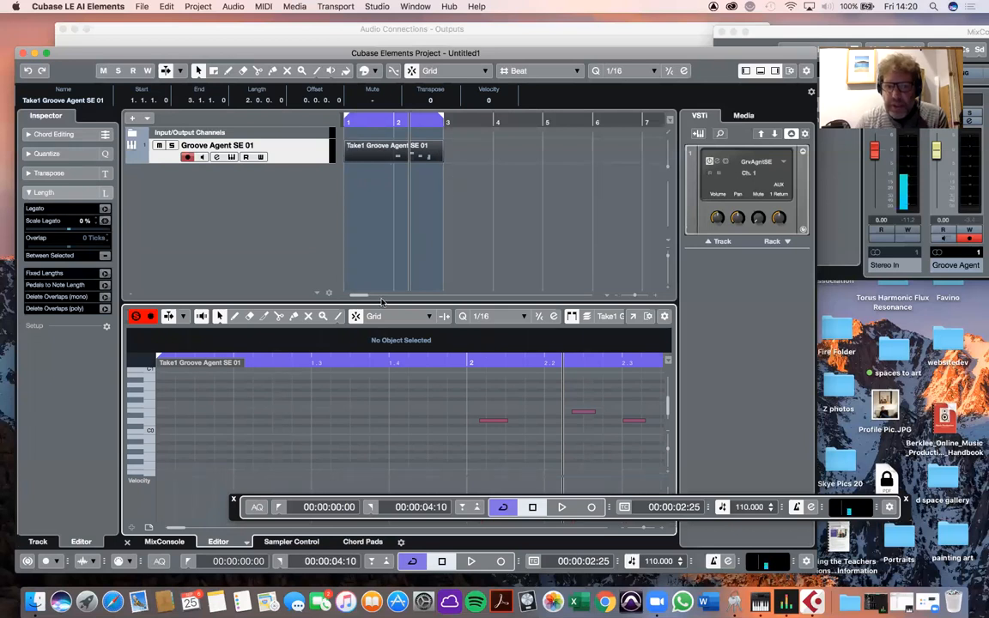
pyautogui.moveTo(340, 303); pyautogui.dragTo(349, 205)
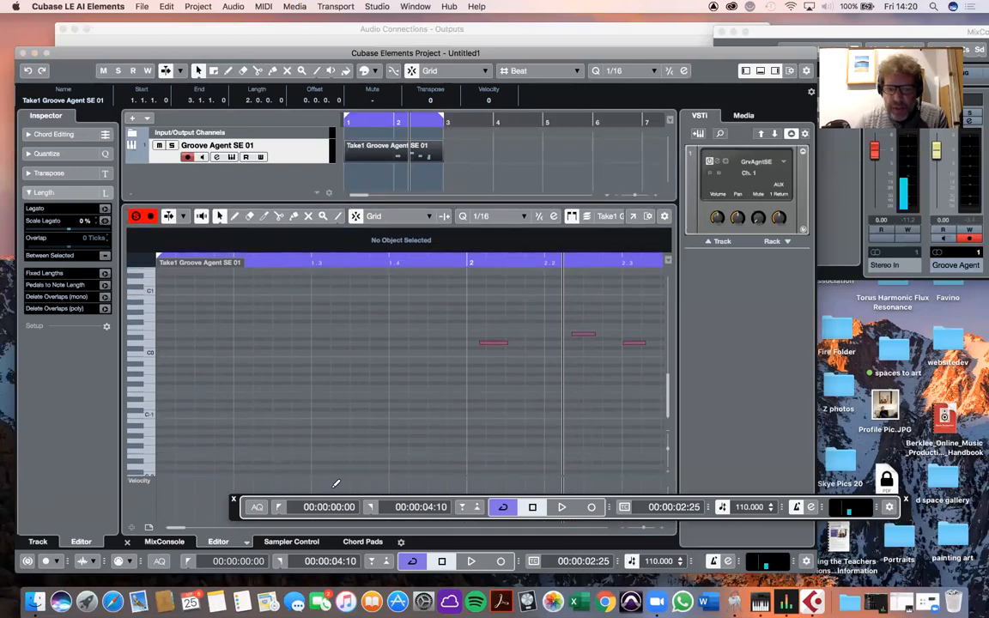
pyautogui.moveTo(236, 508); pyautogui.dragTo(117, 447)
pyautogui.moveTo(642, 528)
pyautogui.mouseDown()
pyautogui.moveTo(630, 528)
pyautogui.moveTo(640, 528)
pyautogui.mouseUp()
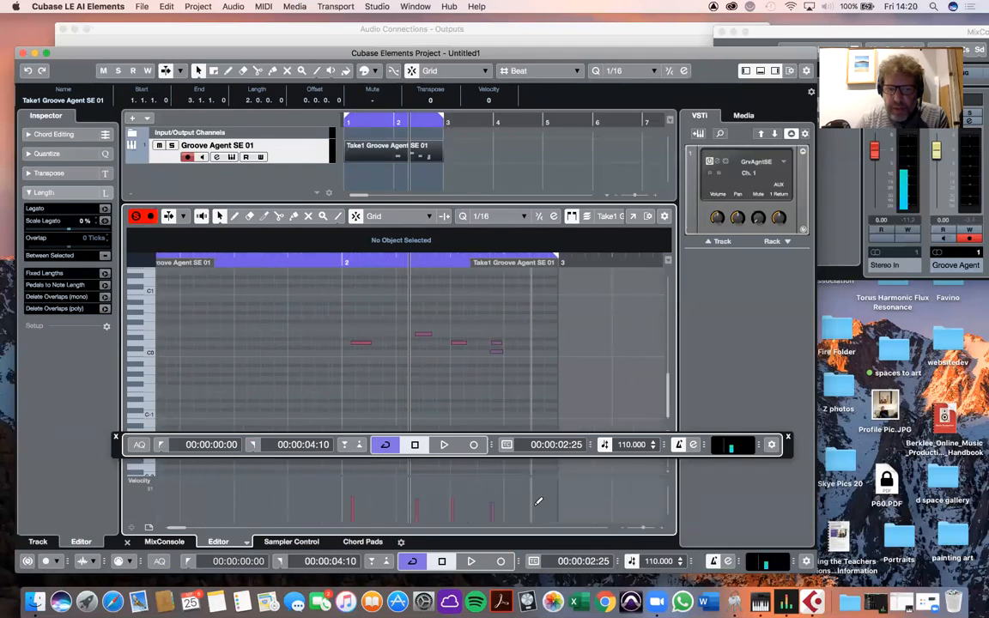
pyautogui.hscroll(-3, 538, 501)
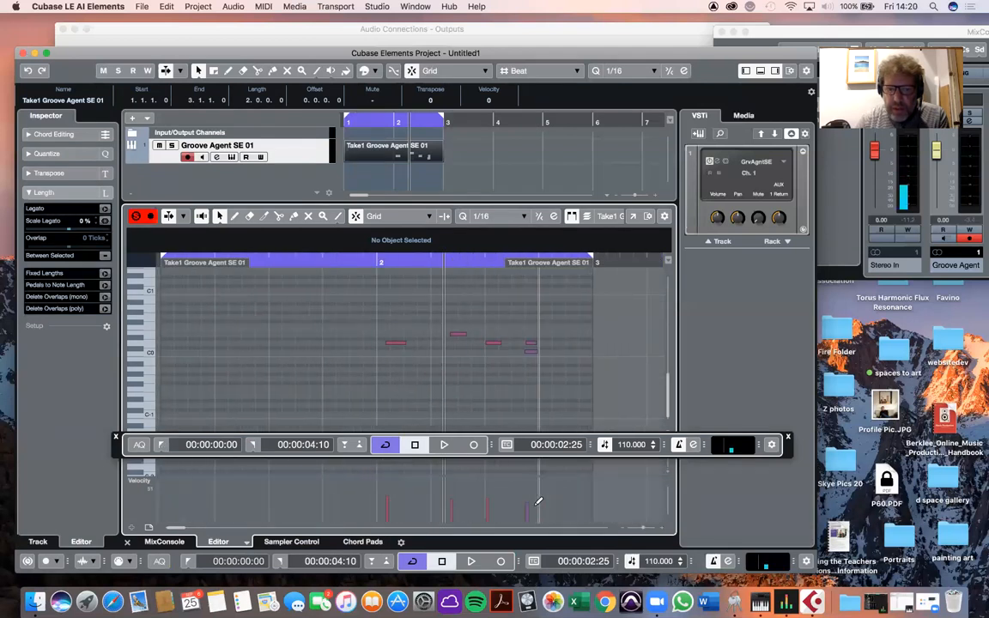
pyautogui.hscroll(-4, 539, 502)
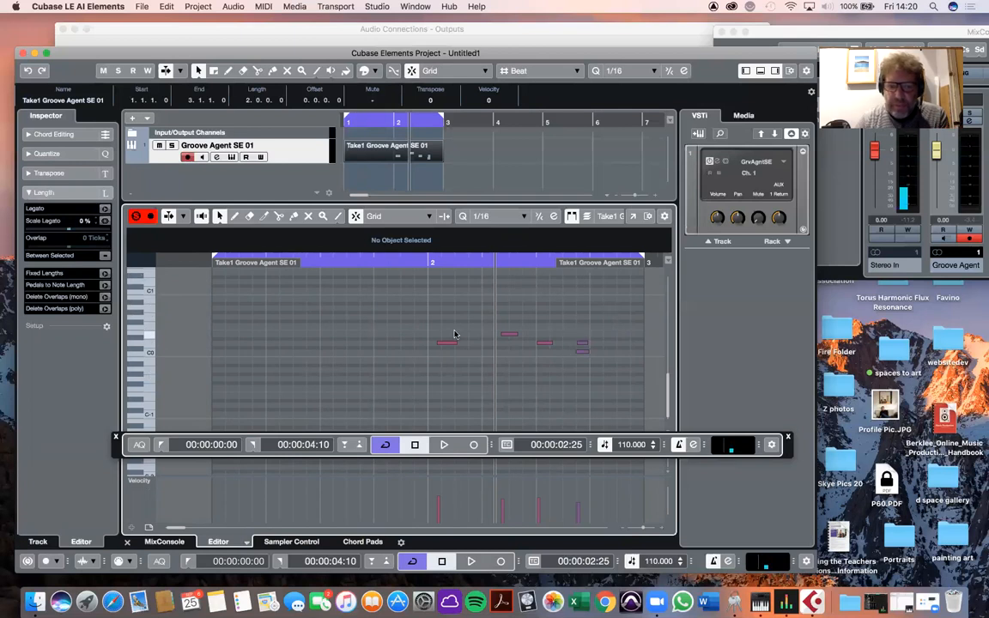
# Audition the C0 and B-1 keys, and draw 1/16 notes on B-1 at beats 1 and 3 of both bars
pyautogui.click(149, 353)
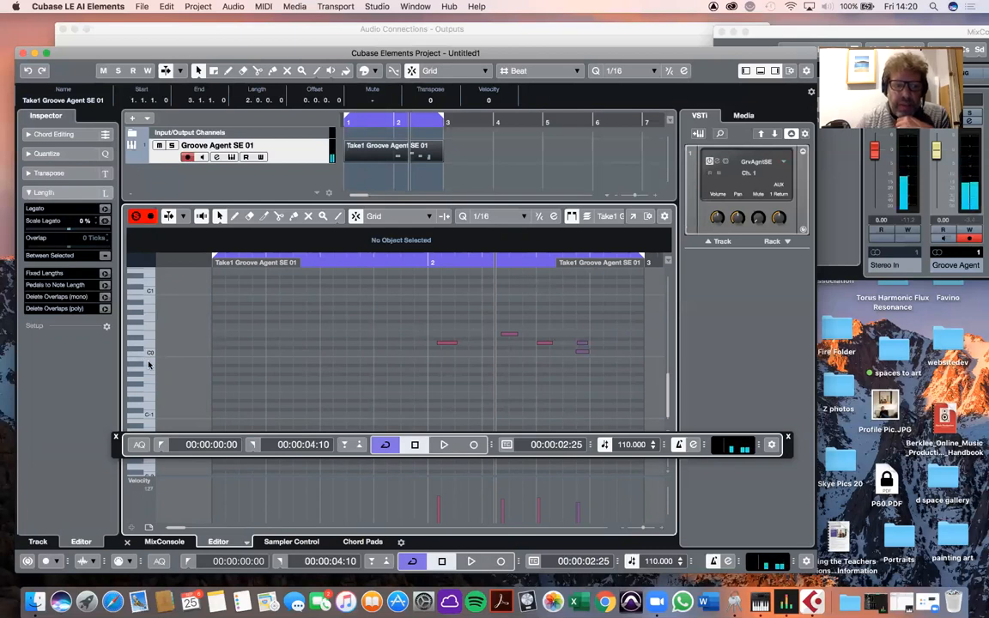
pyautogui.click(147, 361)
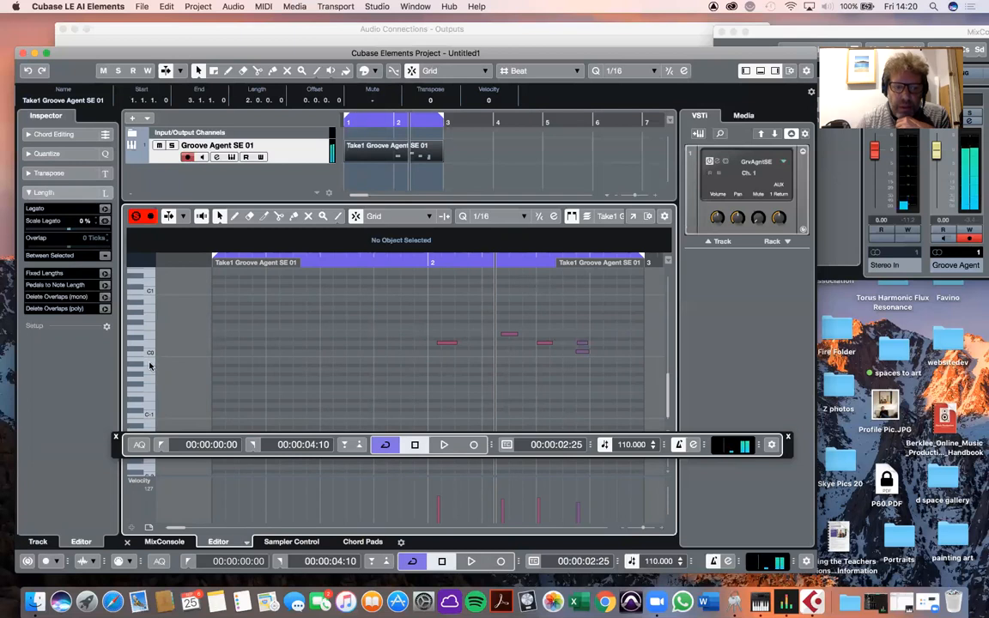
pyautogui.click(235, 216)
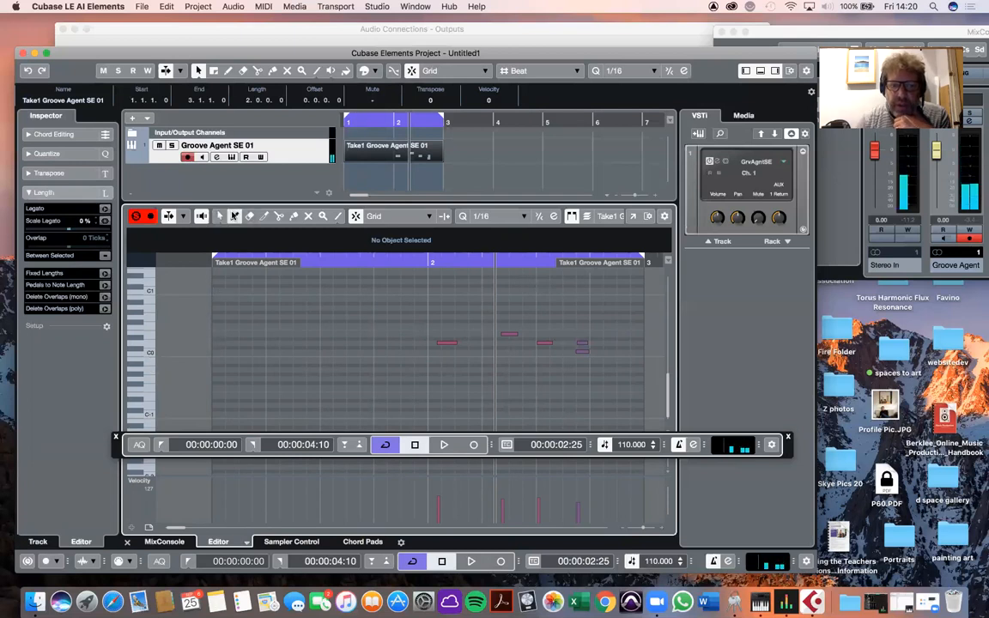
pyautogui.click(217, 360)
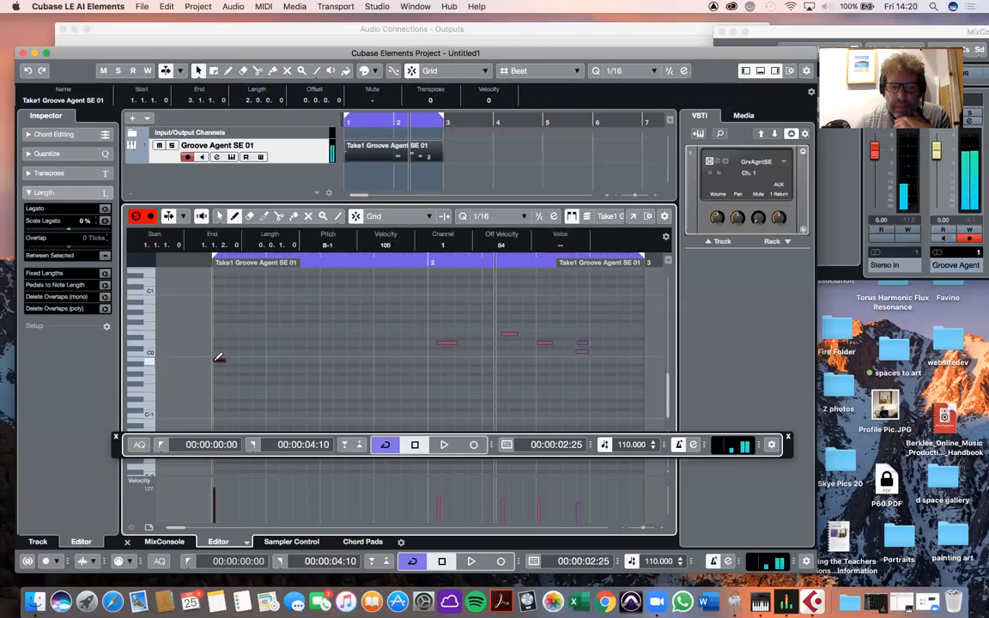
pyautogui.click(327, 359)
pyautogui.click(434, 359)
pyautogui.click(543, 360)
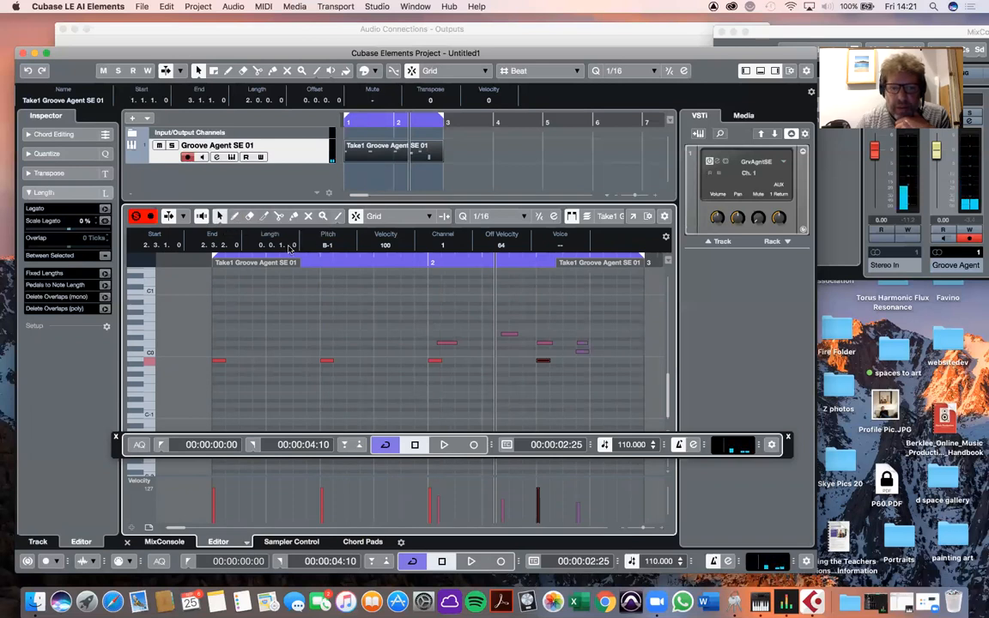
# Move the recorded notes onto C0 at beats 2 and 4 of both bars, between the notes on B-1
pyautogui.click(446, 344)
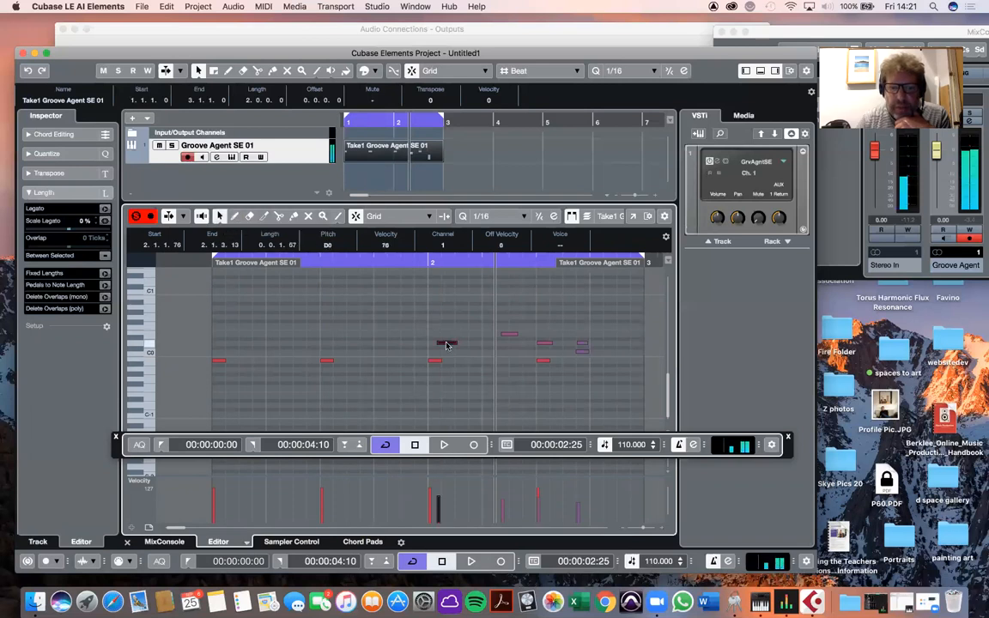
pyautogui.moveTo(446, 344); pyautogui.dragTo(332, 346)
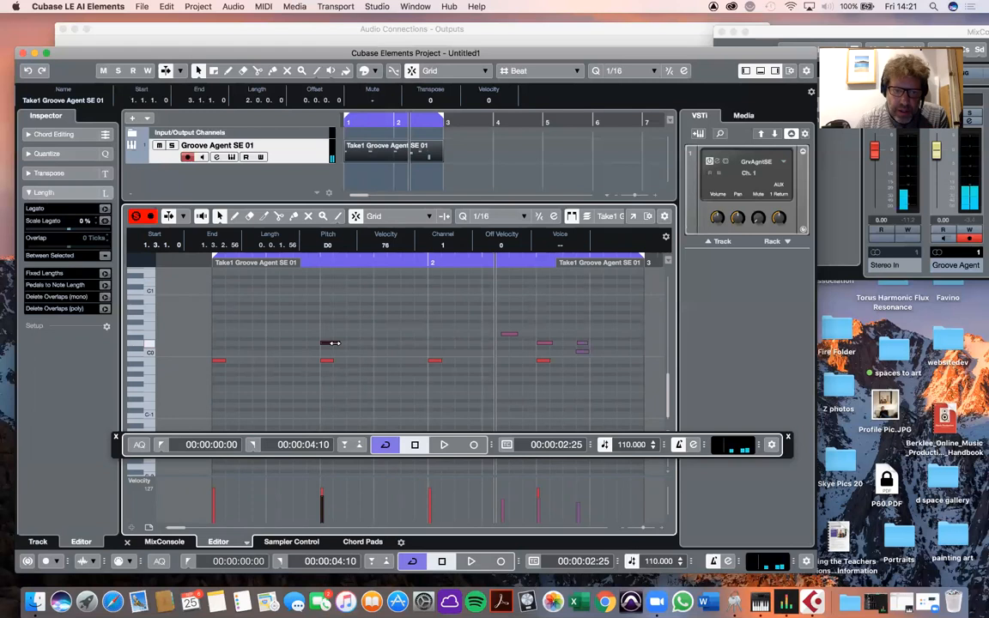
pyautogui.moveTo(331, 345); pyautogui.dragTo(276, 352)
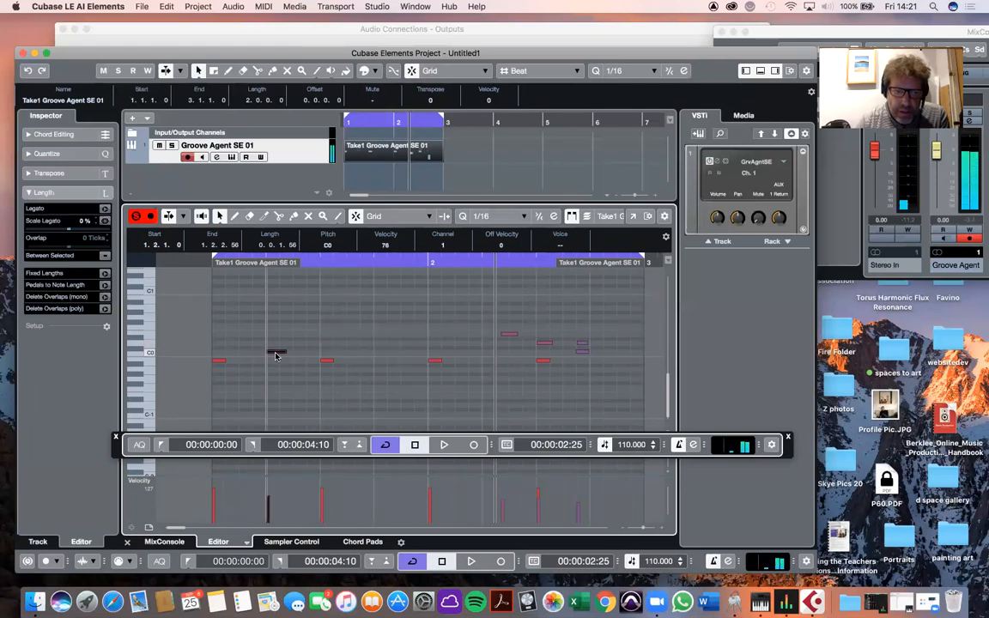
pyautogui.moveTo(507, 335); pyautogui.dragTo(382, 351)
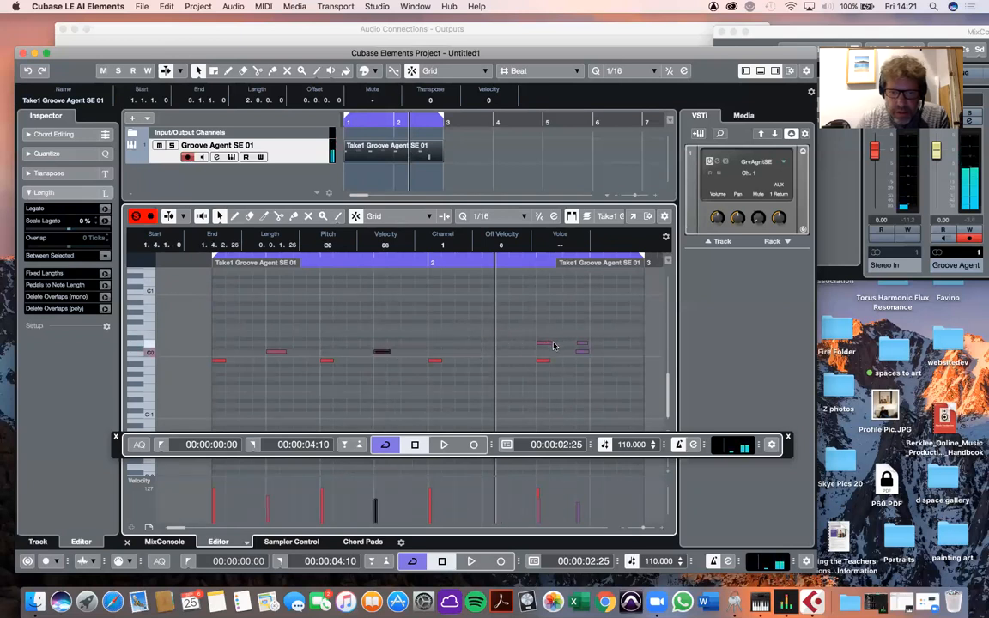
pyautogui.moveTo(546, 346); pyautogui.dragTo(489, 352)
pyautogui.click(580, 351)
pyautogui.moveTo(582, 344)
pyautogui.mouseDown()
pyautogui.moveTo(583, 354)
pyautogui.moveTo(624, 352)
pyautogui.moveTo(596, 348)
pyautogui.mouseUp()
# Delete the leftover F0 note near the end of bar 2, and play back the edited drum pattern
pyautogui.click(570, 327)
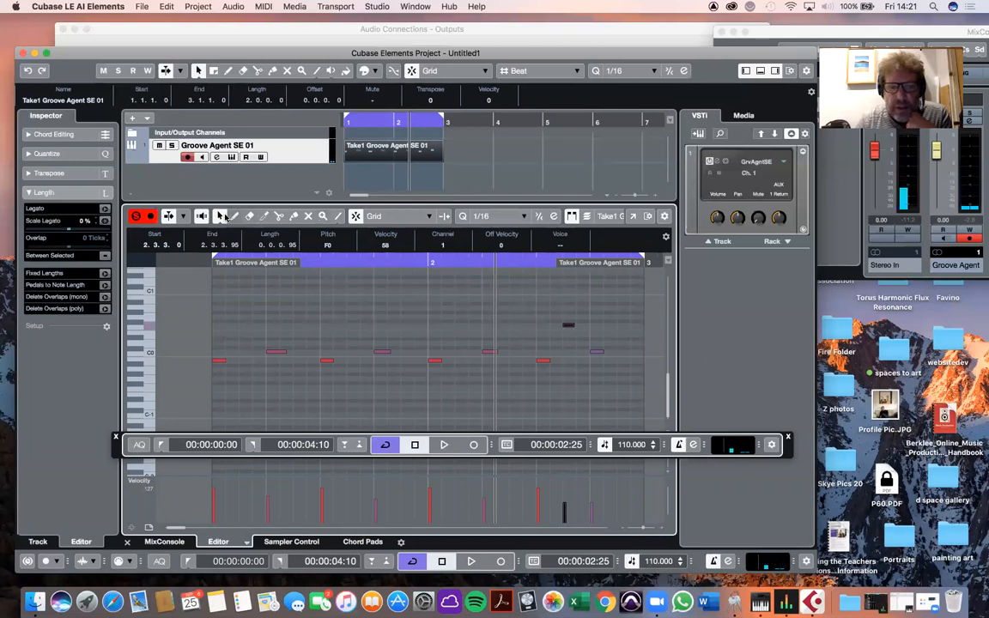
pyautogui.moveTo(533, 311); pyautogui.dragTo(593, 333)
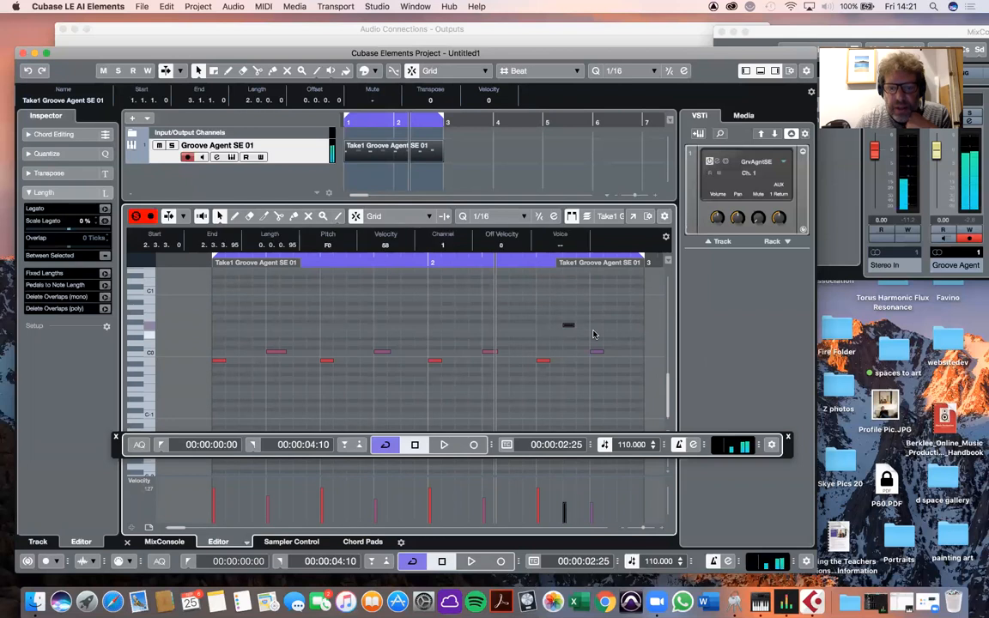
pyautogui.press('Delete')
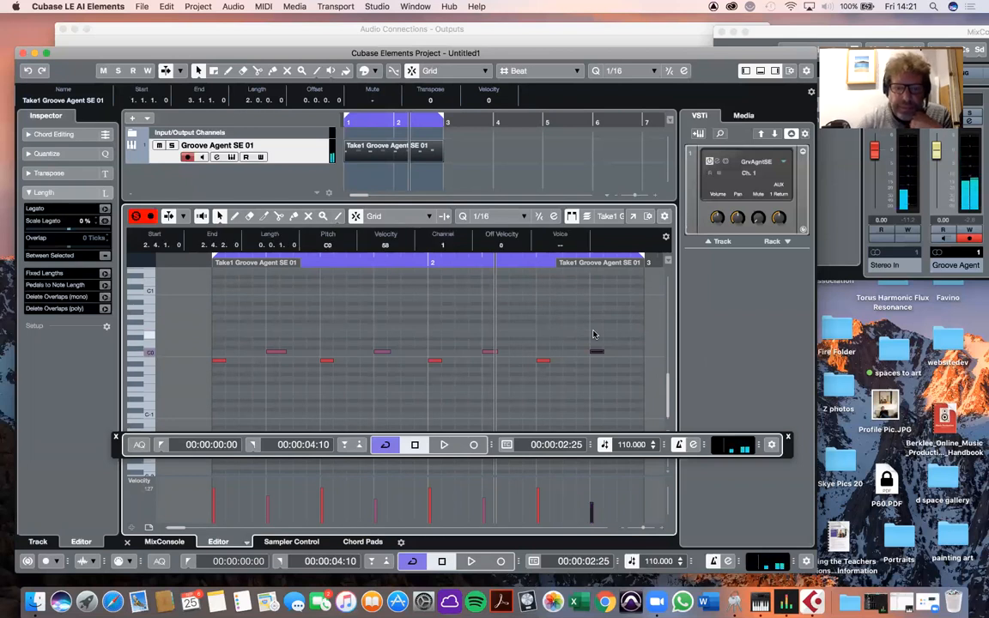
pyautogui.press('space')
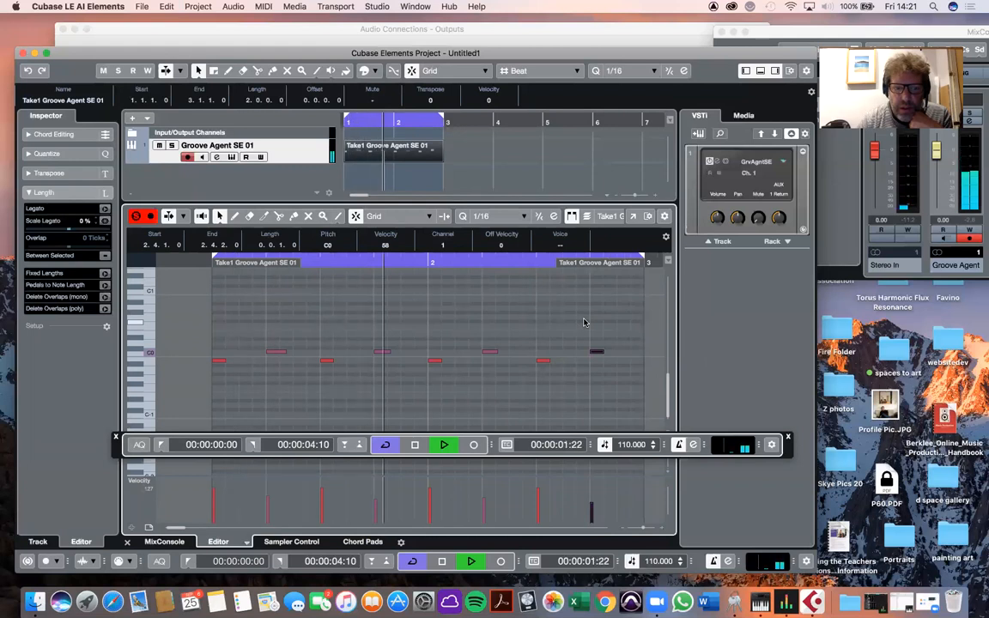
pyautogui.click(415, 445)
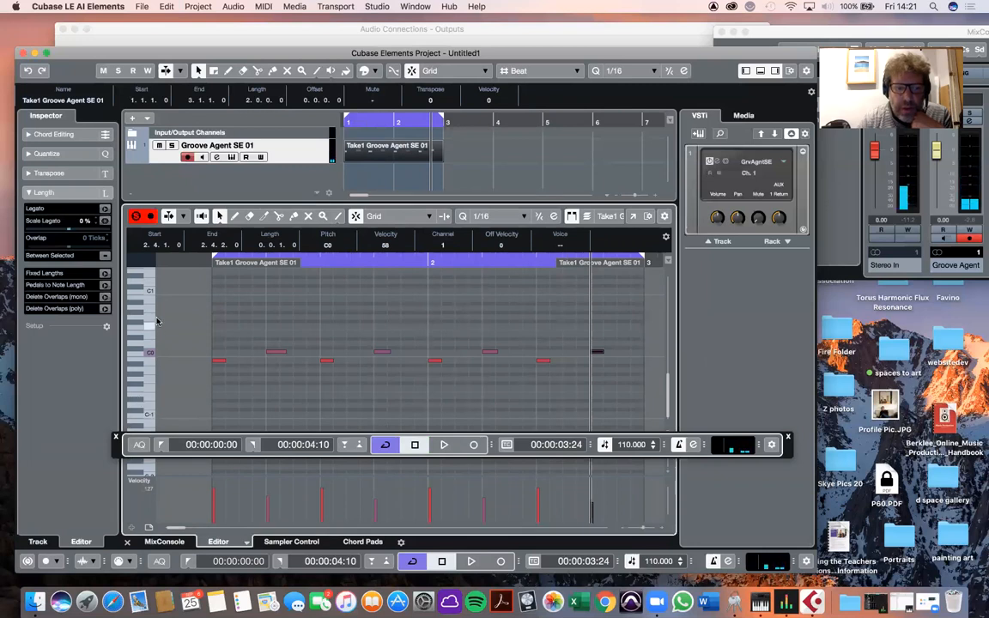
# Audition a drum key, and transpose all notes down so the beat 1 and 3 notes sit on C-1
pyautogui.click(152, 366)
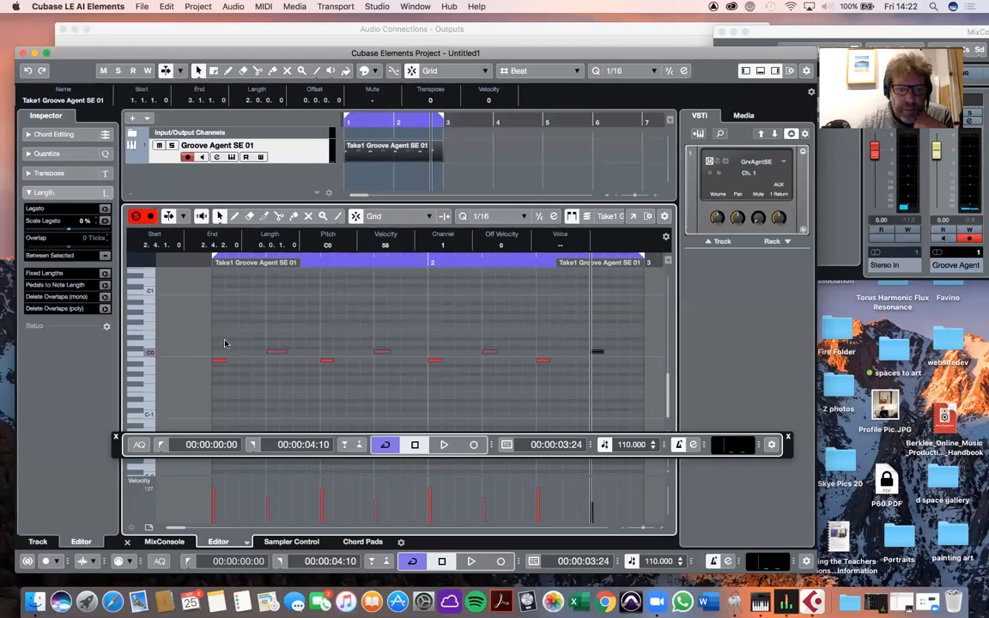
pyautogui.moveTo(187, 301); pyautogui.dragTo(568, 364)
pyautogui.moveTo(218, 359); pyautogui.dragTo(218, 419)
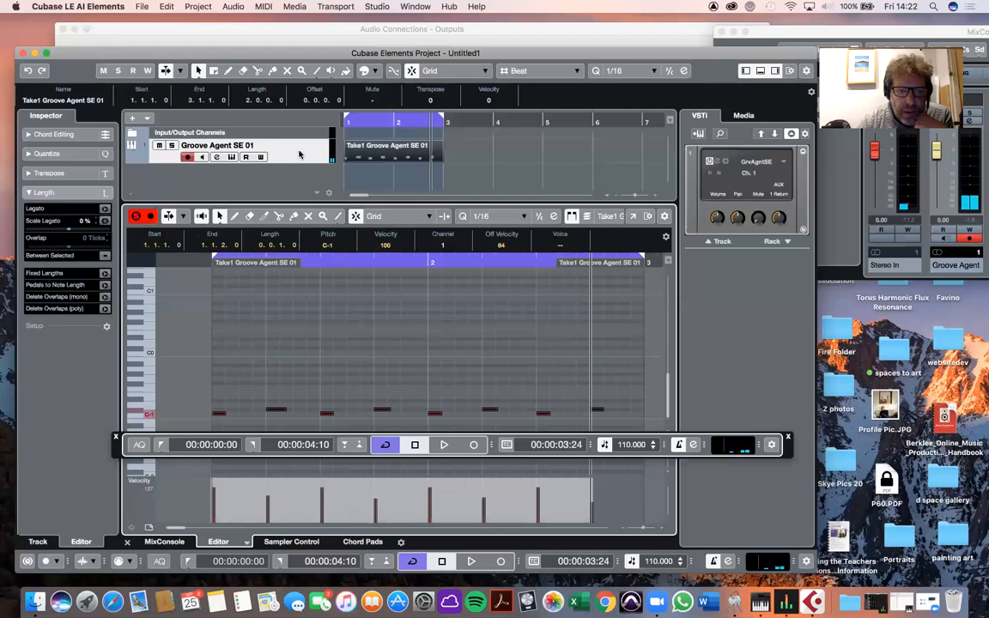
# Open Groove Agent SE from the track and load the Brothers In Need kit from the Blues Rock sub style
pyautogui.click(299, 154)
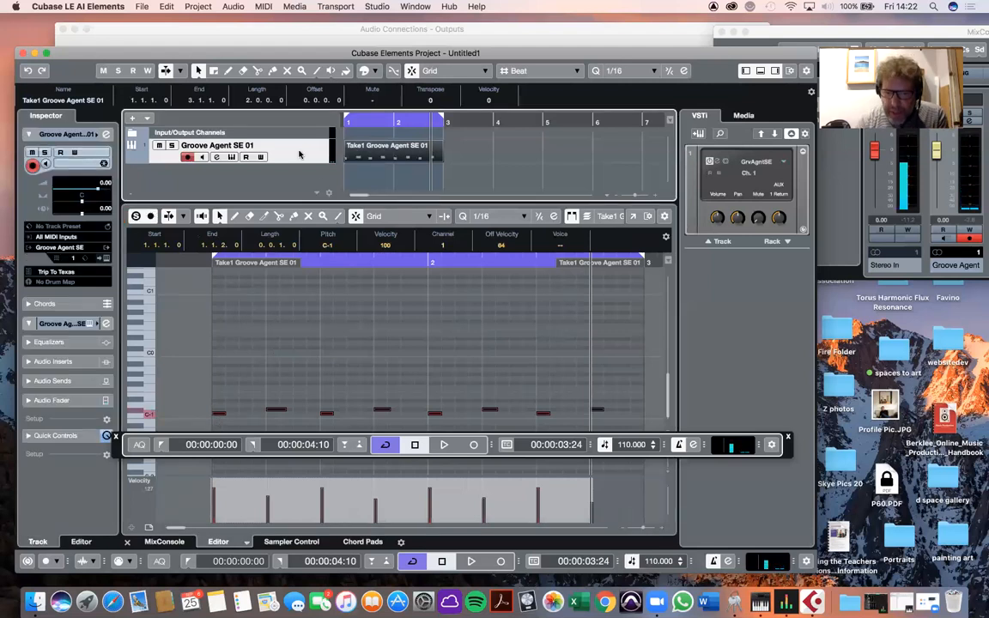
pyautogui.click(230, 158)
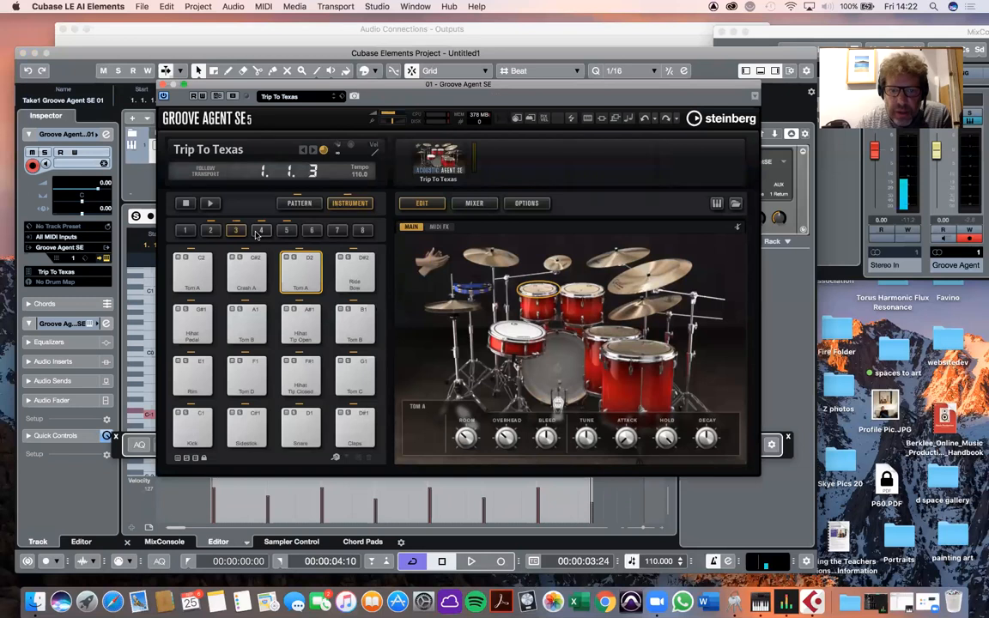
pyautogui.click(311, 97)
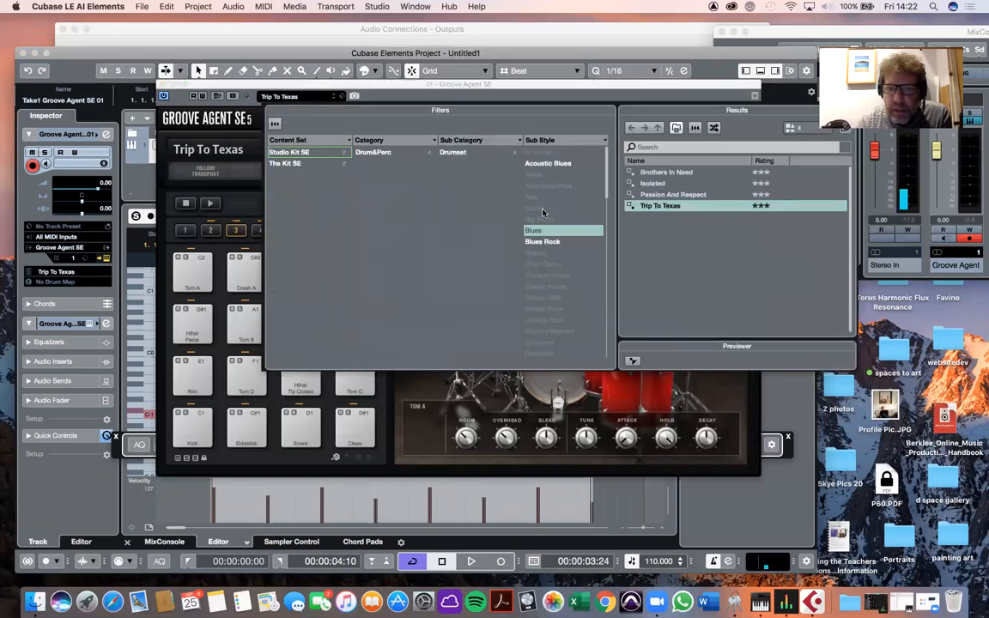
pyautogui.click(550, 243)
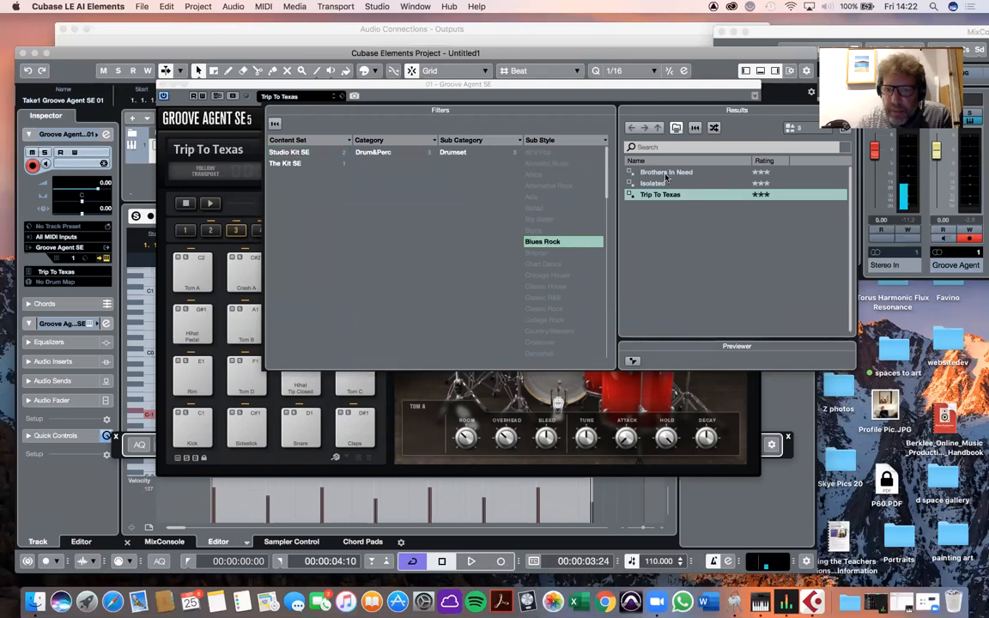
pyautogui.click(662, 173)
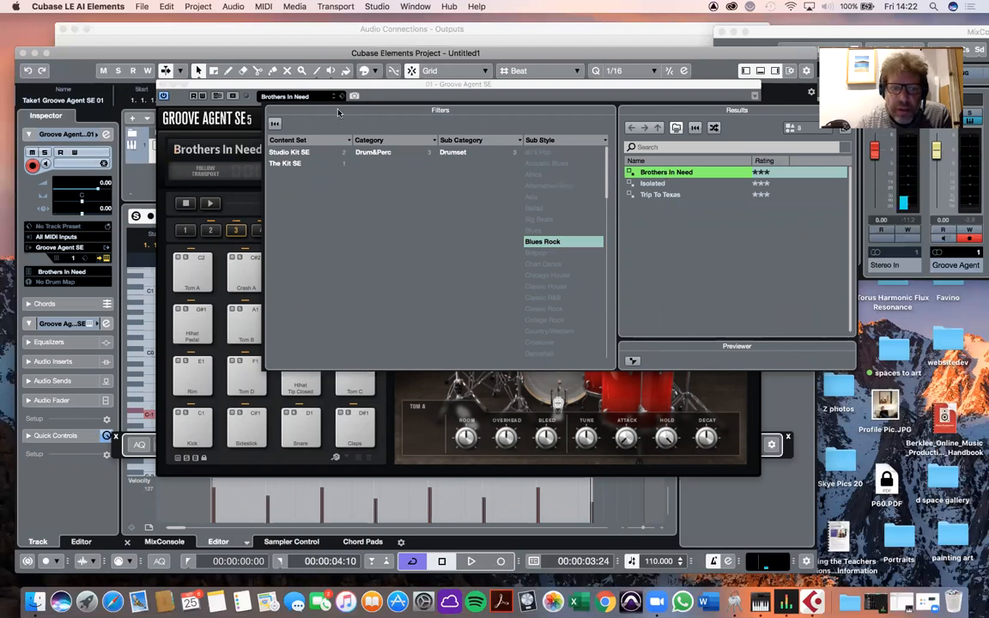
# Play back the pattern, close the Groove Agent SE window, audition keys in the Key Editor, and stop playback
pyautogui.click(472, 566)
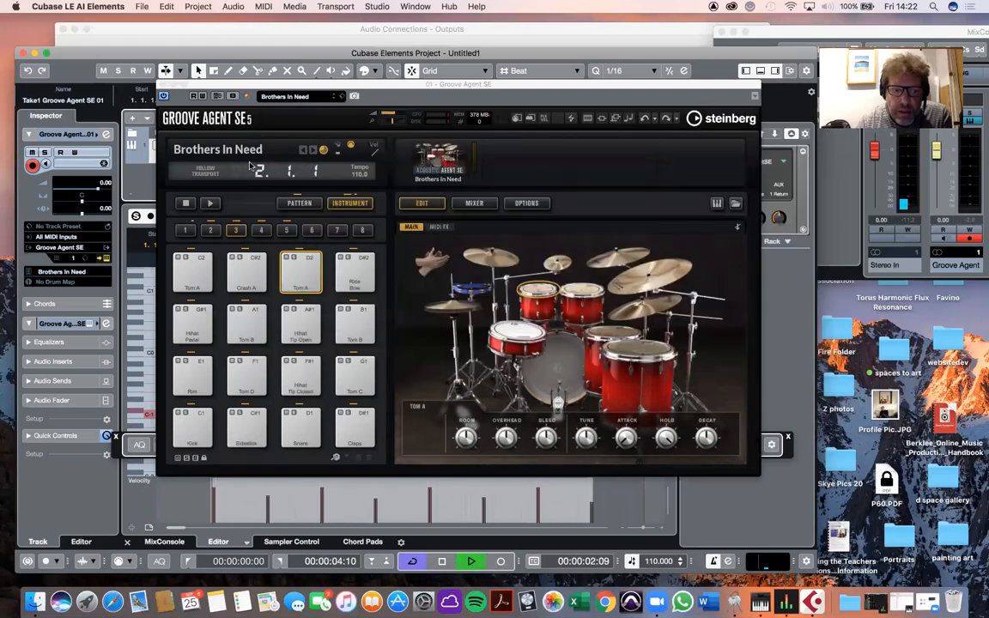
pyautogui.click(162, 84)
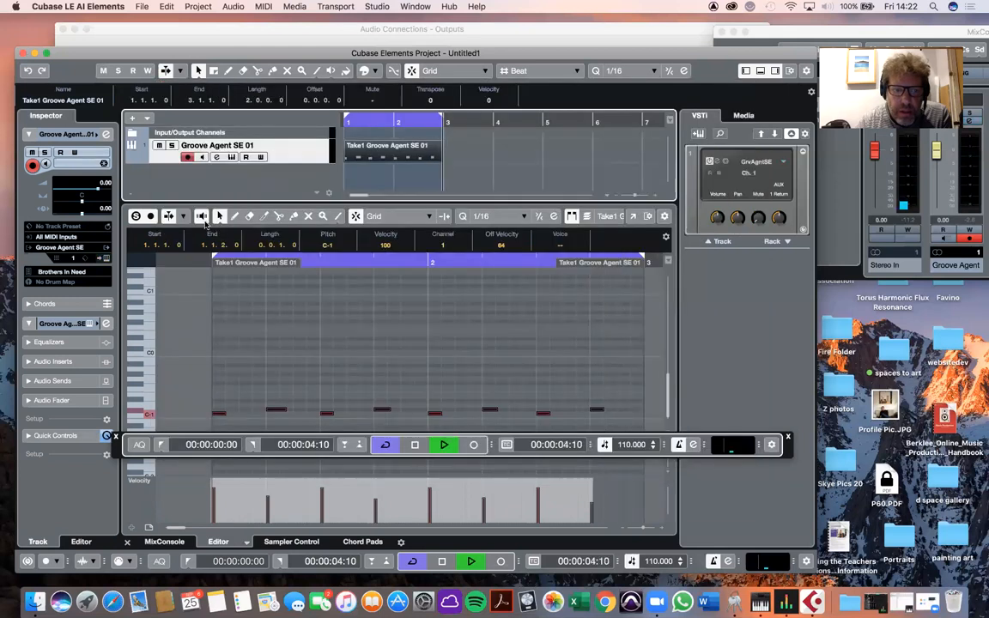
pyautogui.click(150, 367)
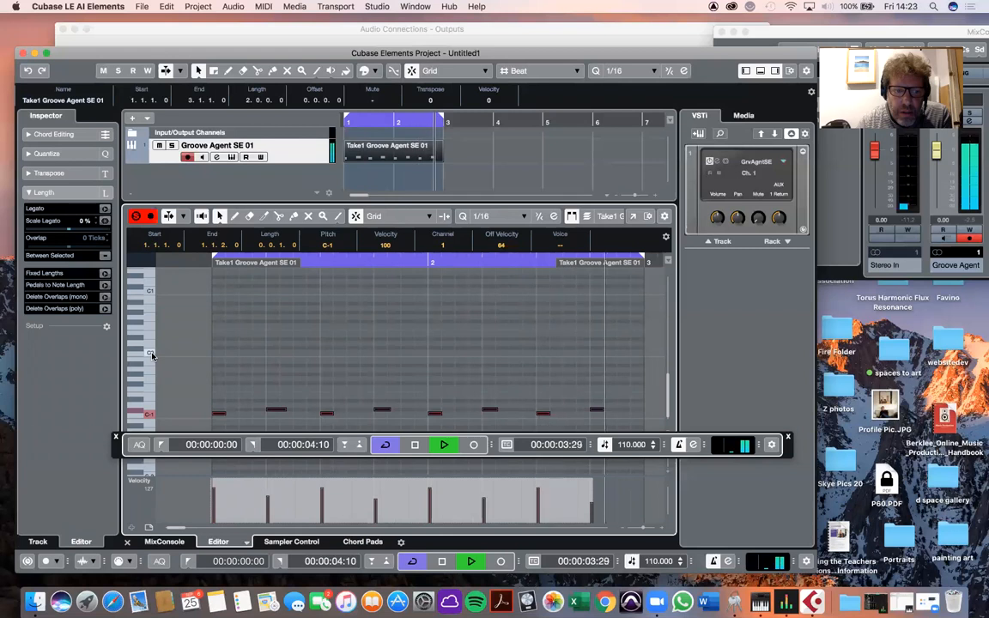
pyautogui.press('space')
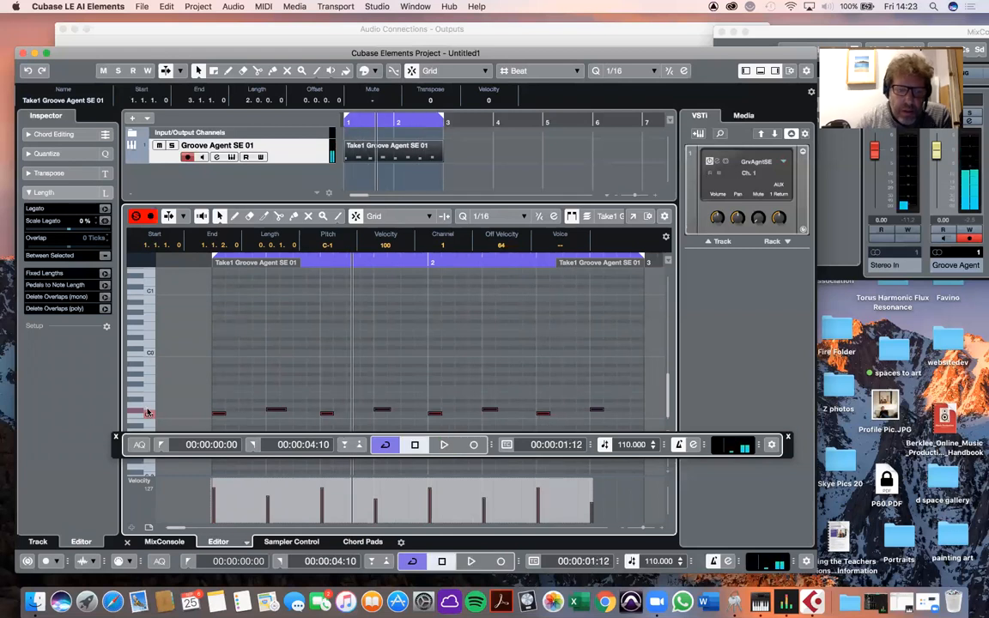
# Move the floating transport bar down, clear of the Key Editor's note display
pyautogui.hscroll(-3, 241, 359)
pyautogui.hscroll(4, 241, 359)
pyautogui.scroll(3, 241, 359)
pyautogui.hscroll(-3, 242, 359)
pyautogui.hscroll(2, 242, 359)
pyautogui.scroll(-3, 292, 393)
pyautogui.scroll(-2, 292, 393)
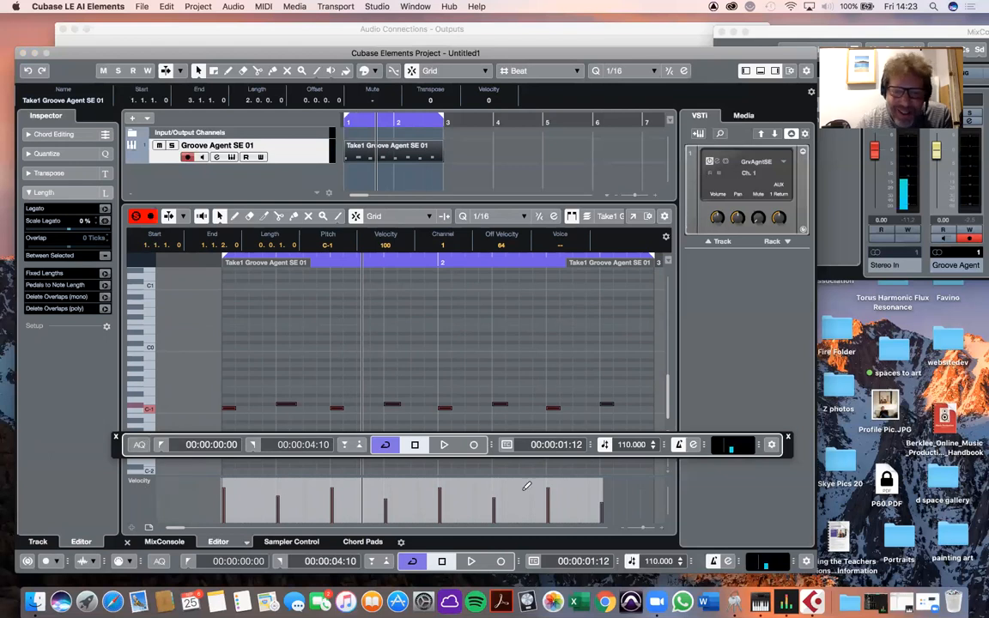
pyautogui.moveTo(789, 450); pyautogui.dragTo(822, 527)
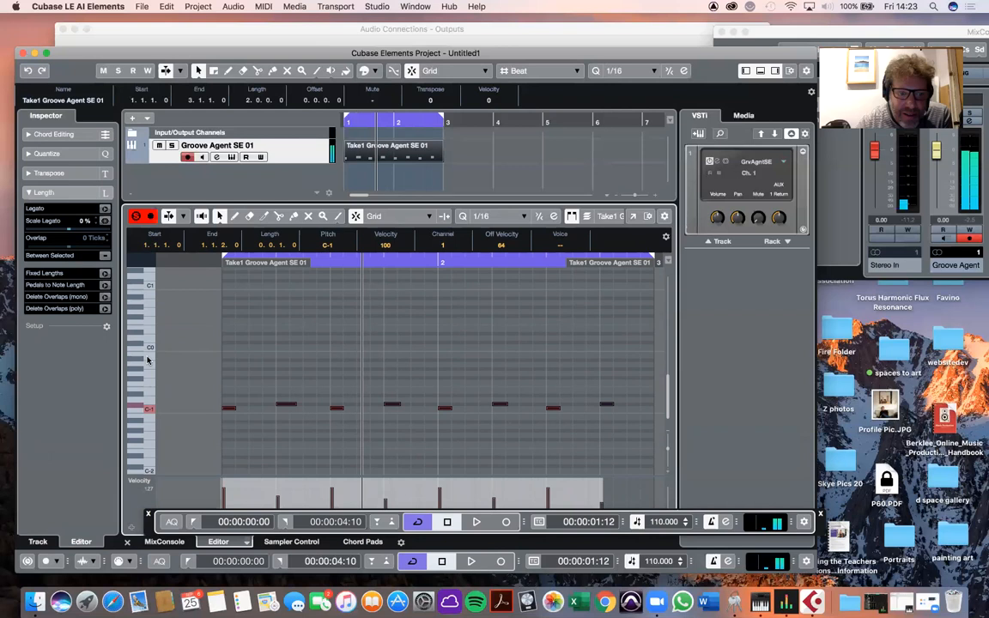
# Transpose all notes up so the beat 1 and 3 notes sit on C0, and play back the pattern
pyautogui.moveTo(208, 393); pyautogui.dragTo(621, 427)
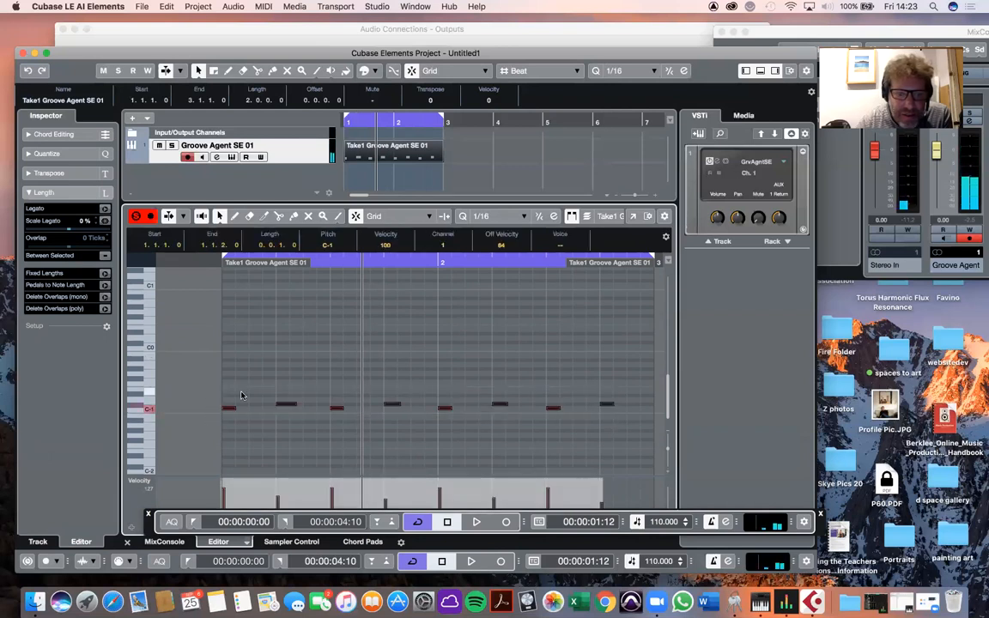
pyautogui.moveTo(232, 404); pyautogui.dragTo(229, 356)
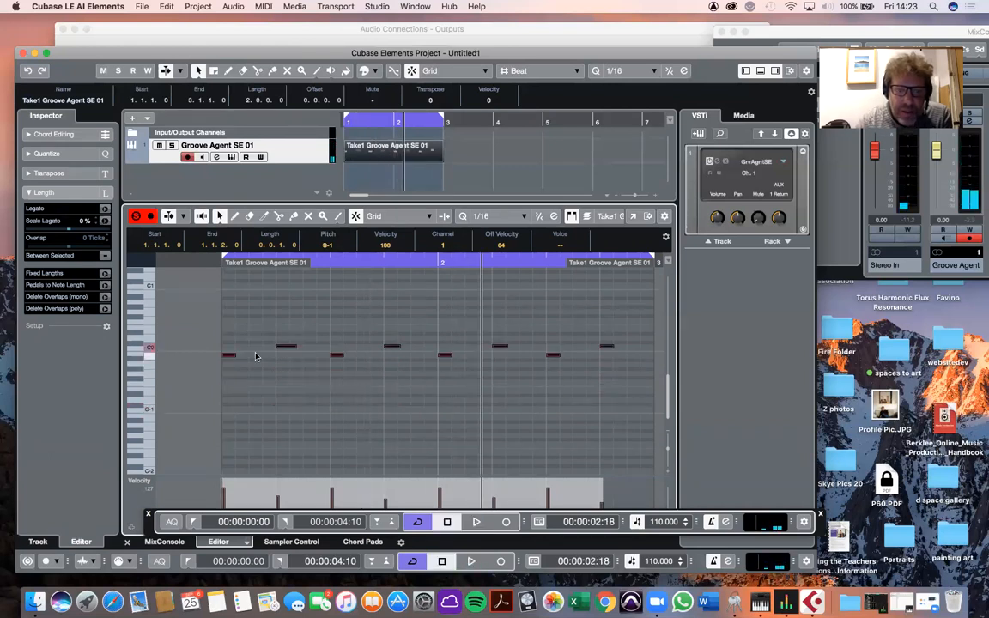
pyautogui.moveTo(228, 353); pyautogui.dragTo(228, 348)
pyautogui.press('space')
pyautogui.press('space')
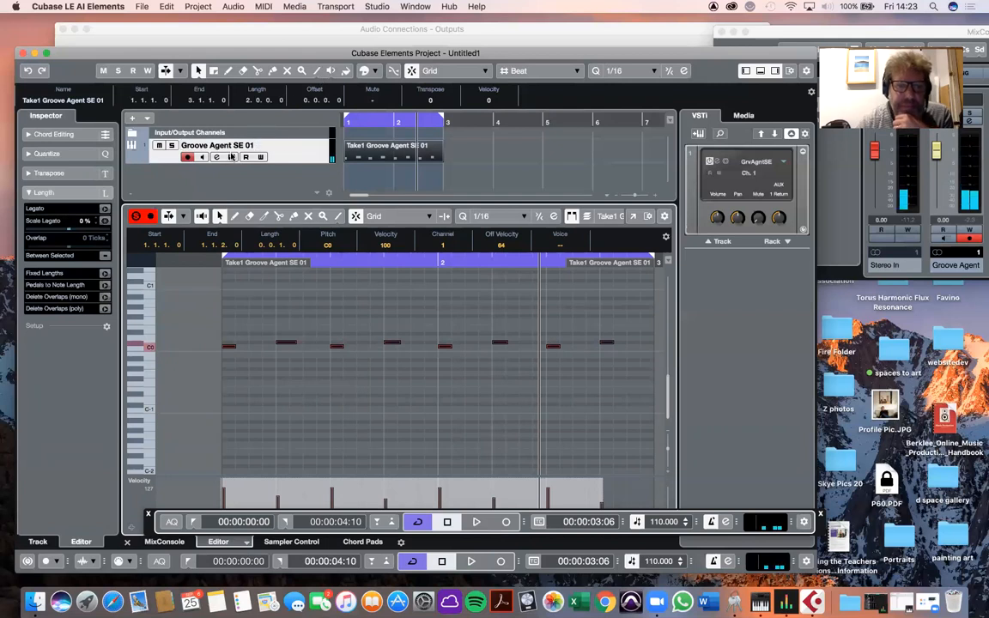
# Load the Isolated kit from The Kit SE drumsets into Groove Agent SE, and close the instrument window
pyautogui.click(231, 158)
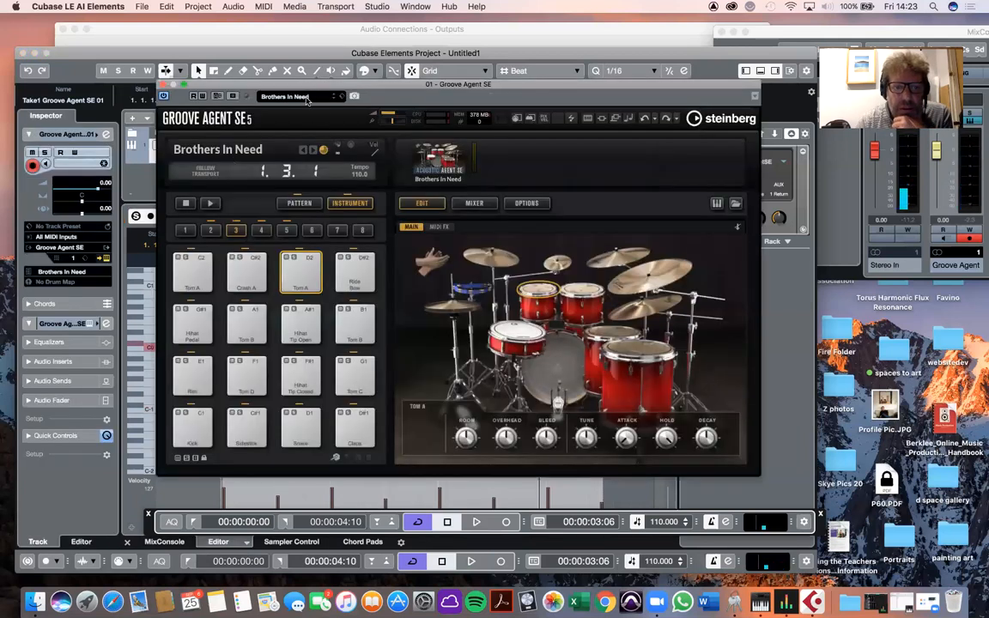
pyautogui.click(332, 98)
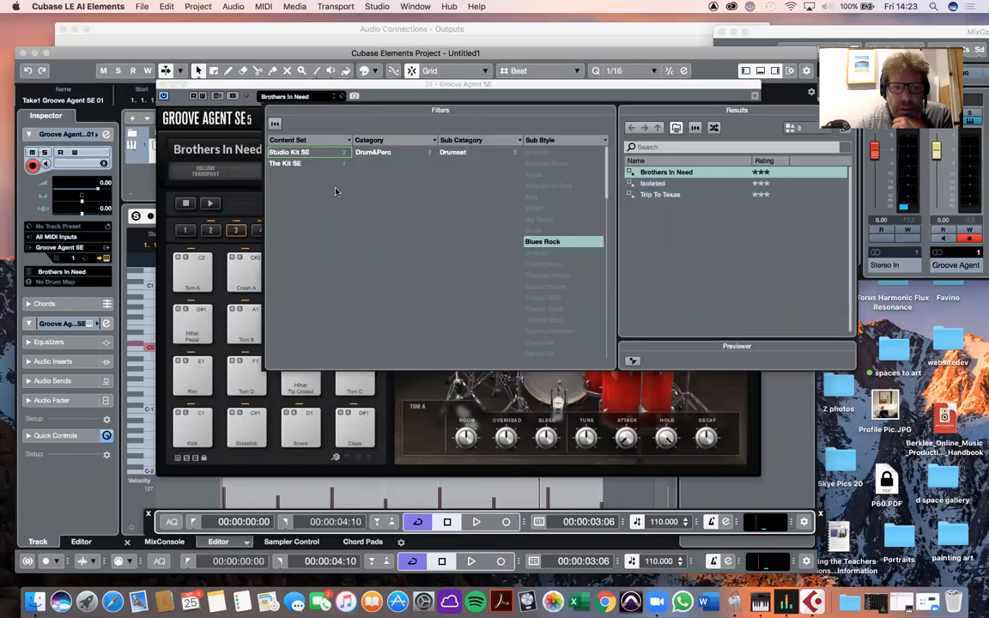
pyautogui.click(455, 152)
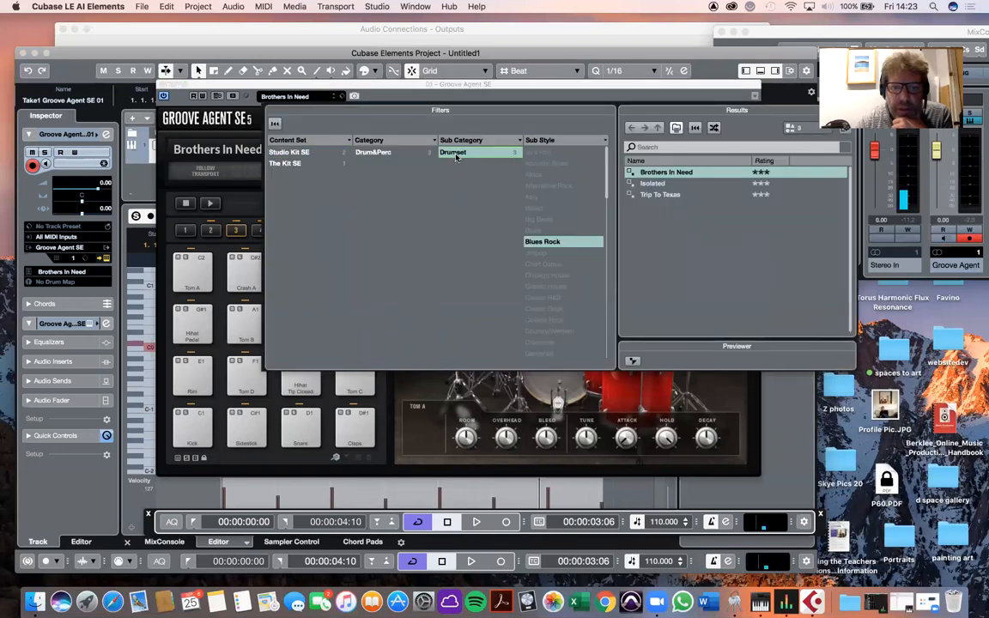
pyautogui.click(289, 164)
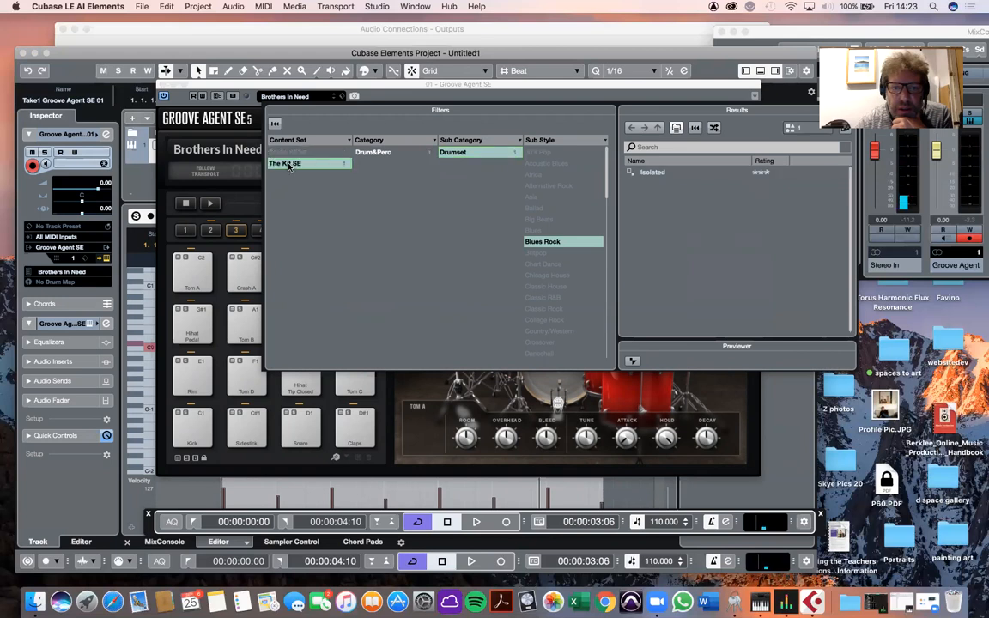
pyautogui.click(656, 172)
pyautogui.doubleClick(656, 172)
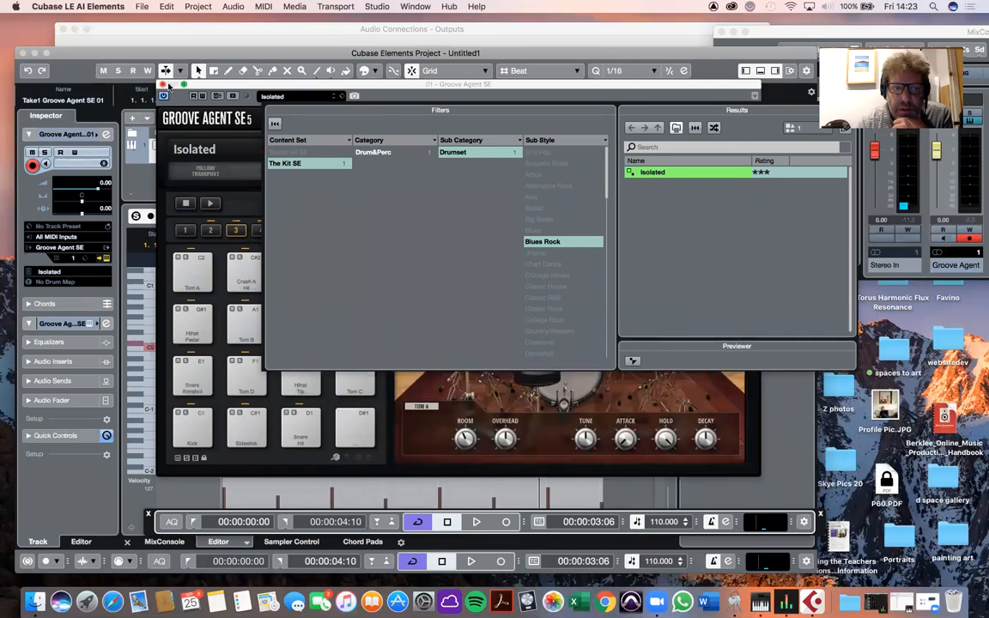
pyautogui.click(162, 85)
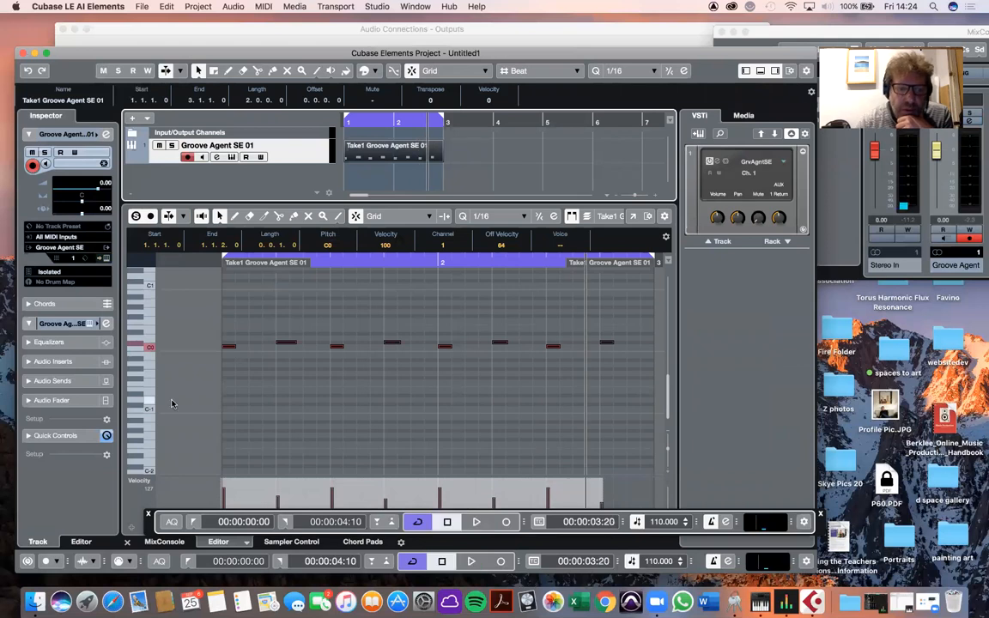
# Transpose all notes up so the beat 1 and 3 notes sit on C1, then play the pattern and stop it
pyautogui.click(151, 409)
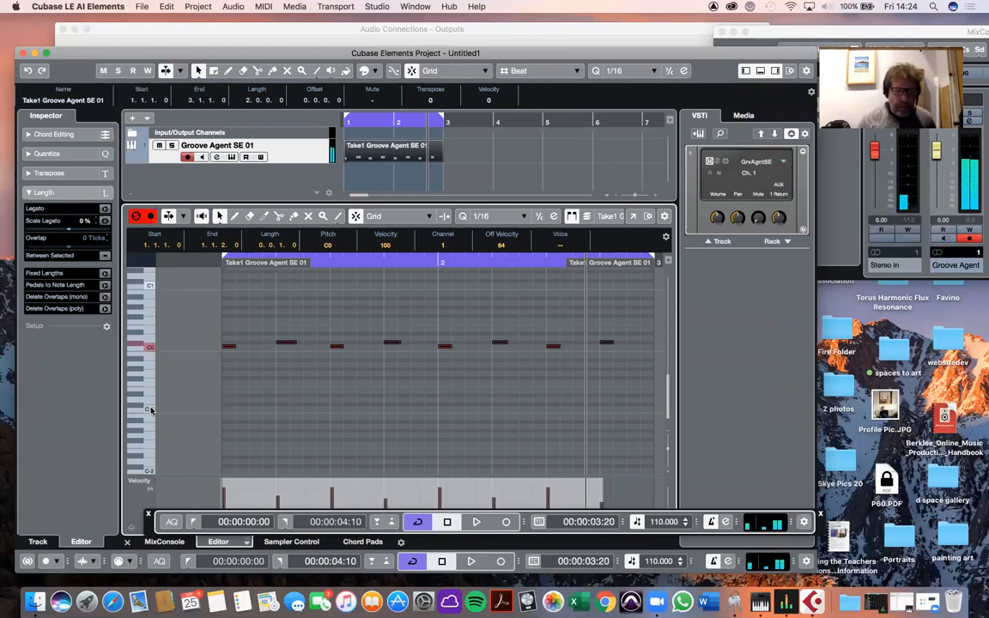
pyautogui.scroll(3, 157, 409)
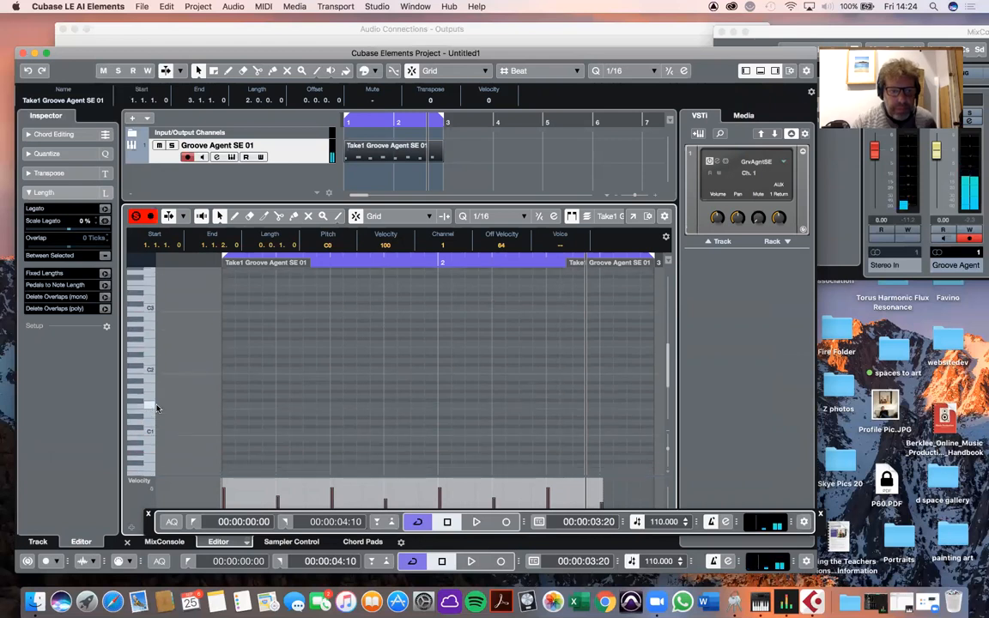
pyautogui.moveTo(177, 386); pyautogui.dragTo(657, 442)
pyautogui.moveTo(229, 405); pyautogui.dragTo(231, 349)
pyautogui.press('space')
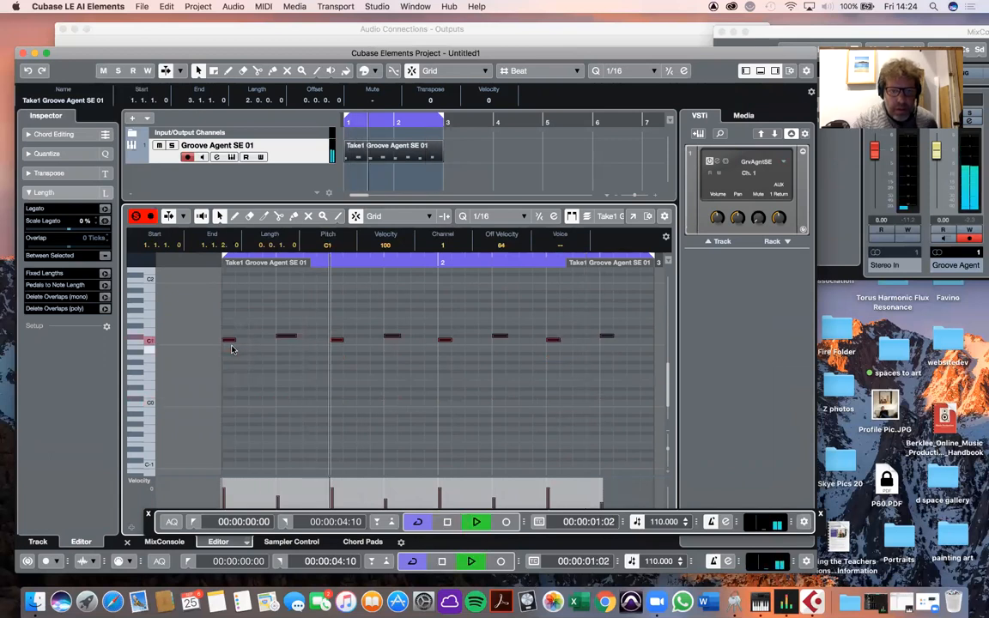
pyautogui.press('space')
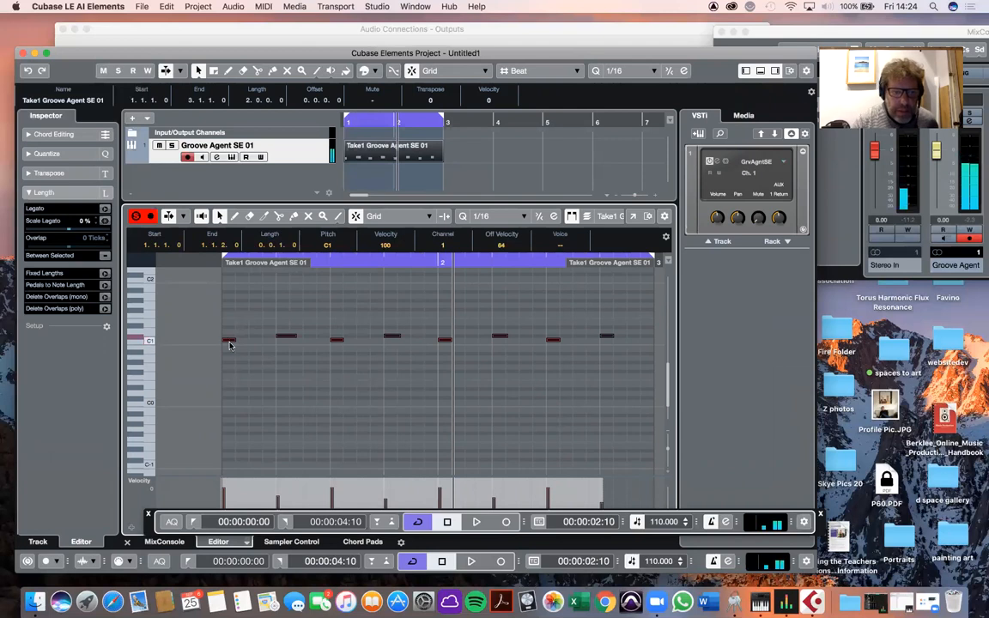
# Transpose all notes down so the beat 1 and 3 notes sit on B0, and play back the pattern
pyautogui.moveTo(229, 346); pyautogui.dragTo(229, 349)
pyautogui.press('space')
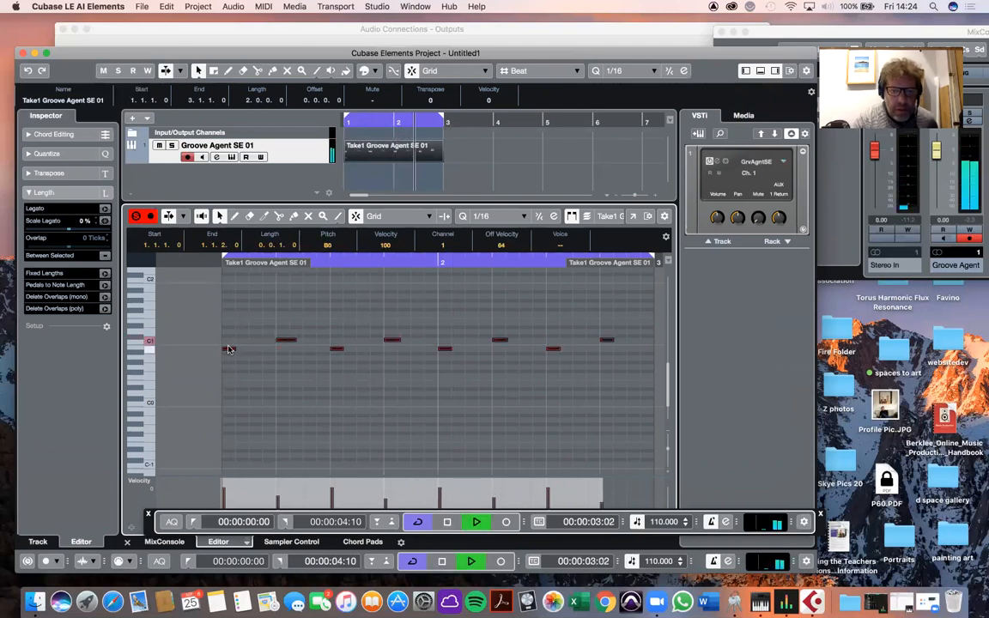
pyautogui.press('space')
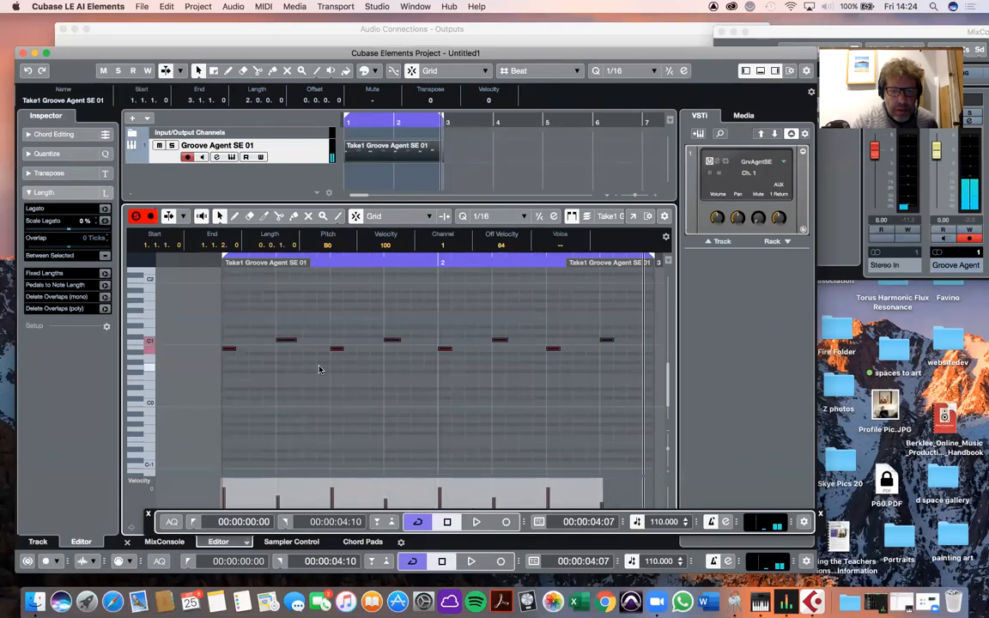
# Select all notes in the take and transpose them up so the beat 1 and 3 notes sit on C1
pyautogui.click(574, 378)
pyautogui.moveTo(574, 371); pyautogui.dragTo(246, 385)
pyautogui.moveTo(200, 301); pyautogui.dragTo(623, 393)
pyautogui.moveTo(229, 350); pyautogui.dragTo(618, 337)
# Raise only the beat 2 and 4 notes to D1, and play back the pattern
pyautogui.click(261, 328)
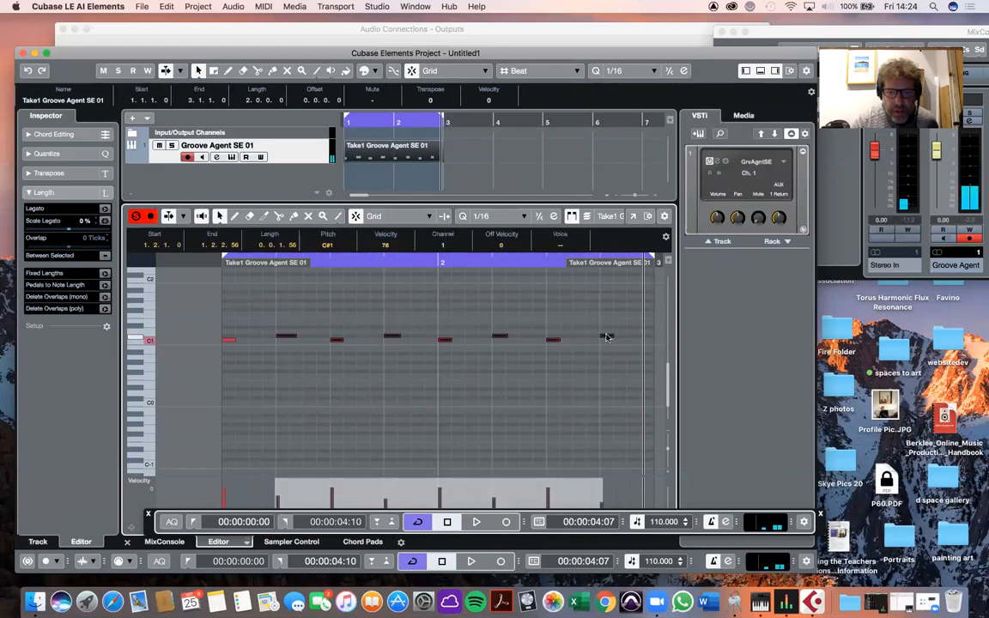
pyautogui.click(550, 321)
pyautogui.moveTo(241, 323); pyautogui.dragTo(287, 333)
pyautogui.click(612, 338)
pyautogui.press('space')
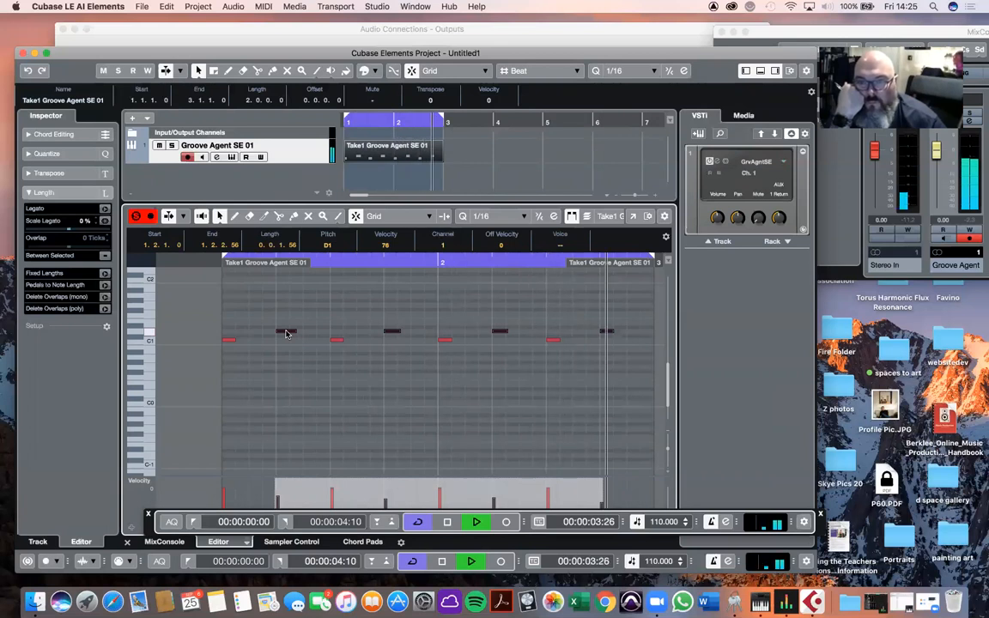
pyautogui.press('space')
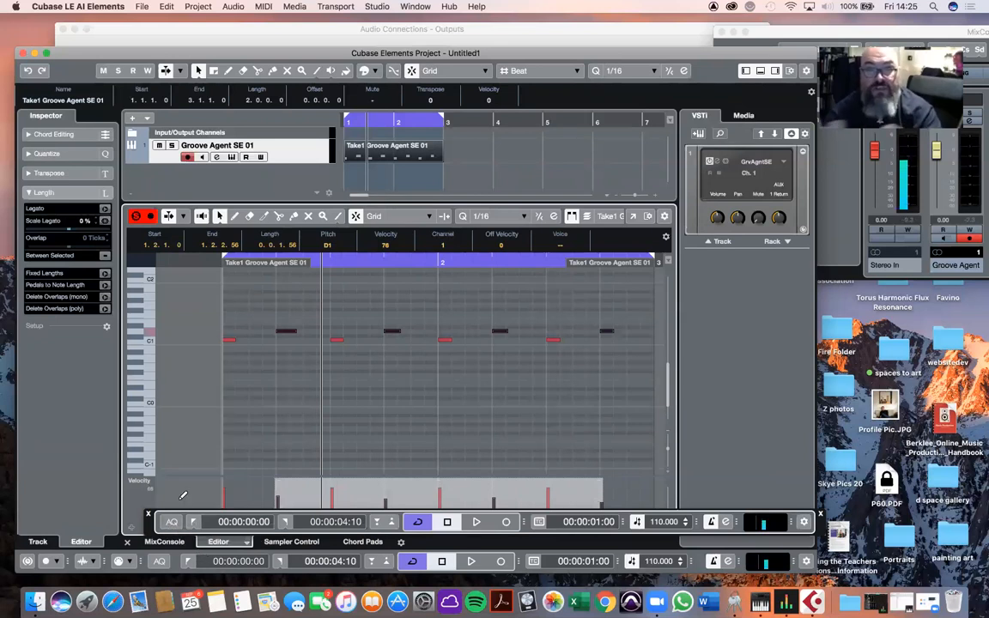
# Turn on Auto Quantize and overdub an eighth-note hi-hat part across both bars, with a higher hit on each bar's last eighth
pyautogui.click(158, 562)
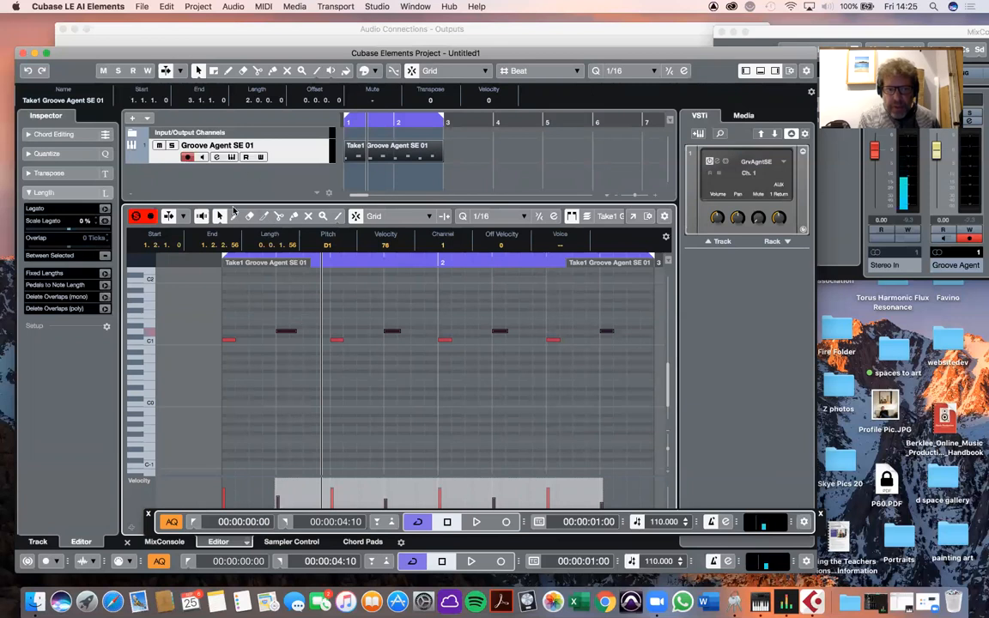
pyautogui.click(507, 522)
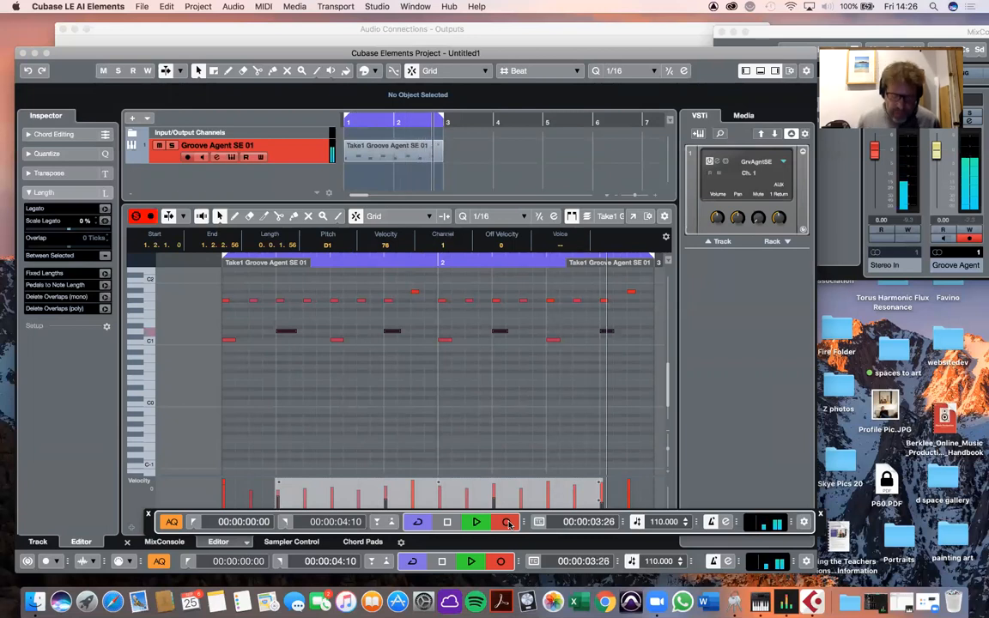
pyautogui.click(172, 521)
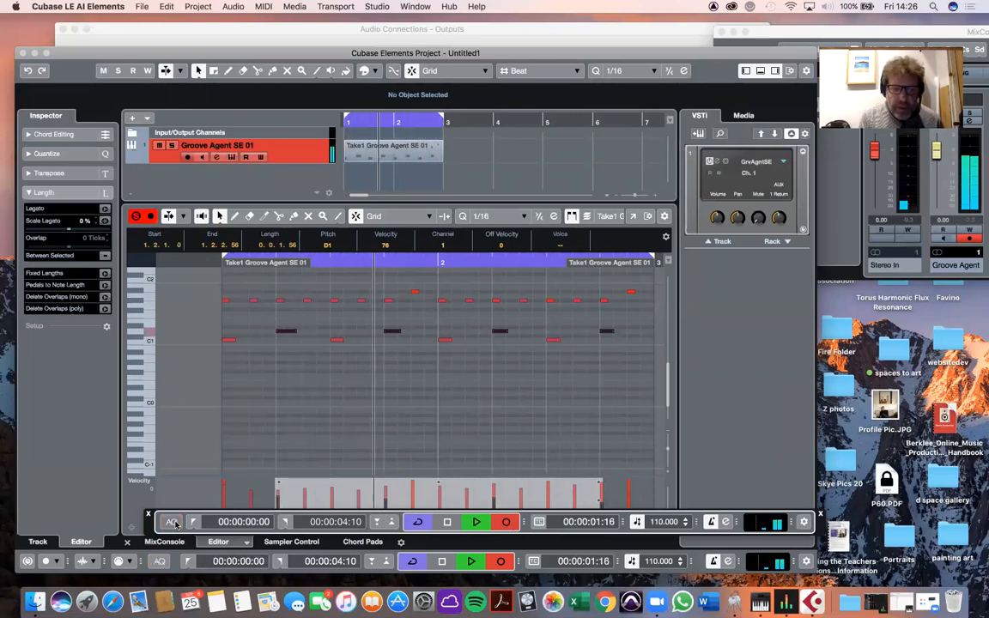
pyautogui.click(172, 522)
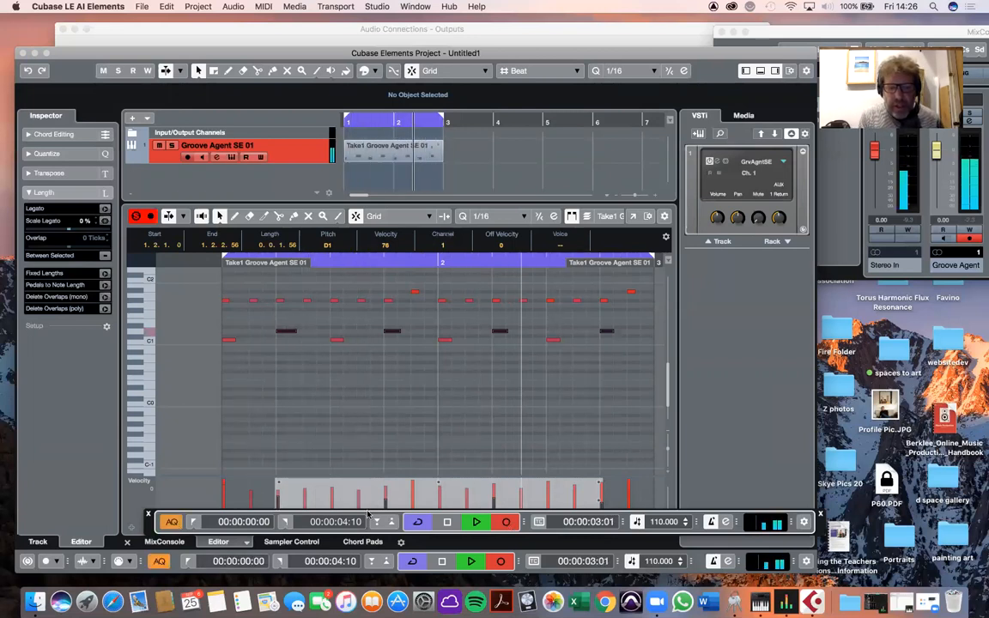
pyautogui.click(506, 521)
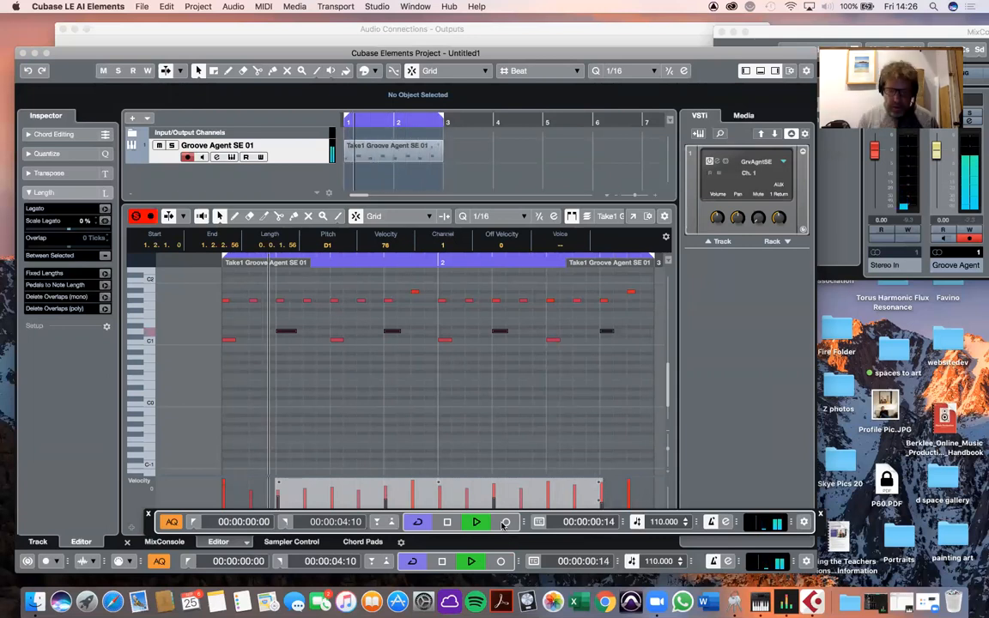
pyautogui.press('space')
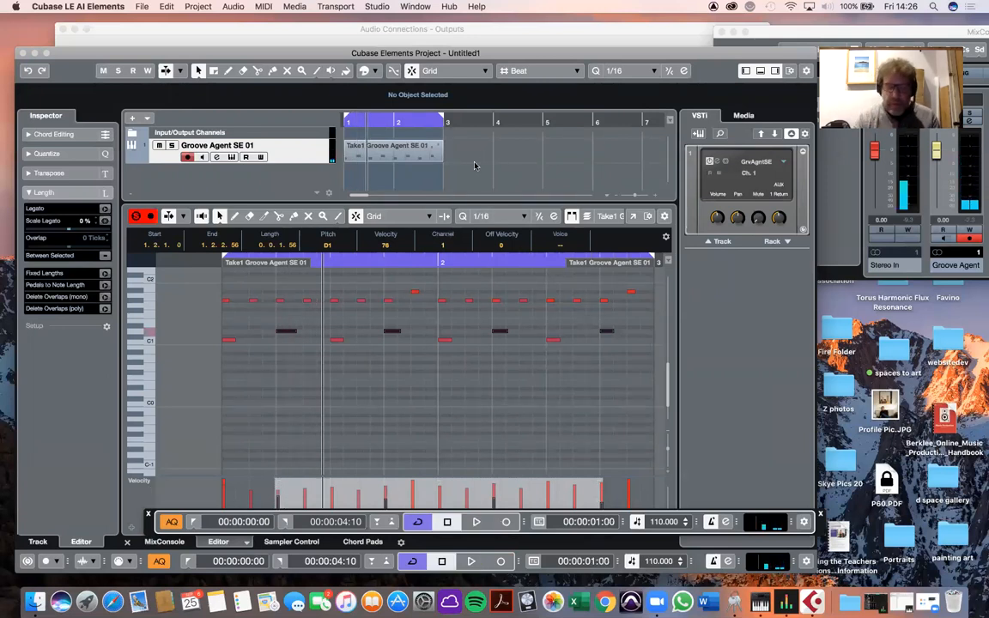
# Copy the two-bar drum part to bar 3 and shift the cycle range to bars 3 and 4
pyautogui.click(409, 151)
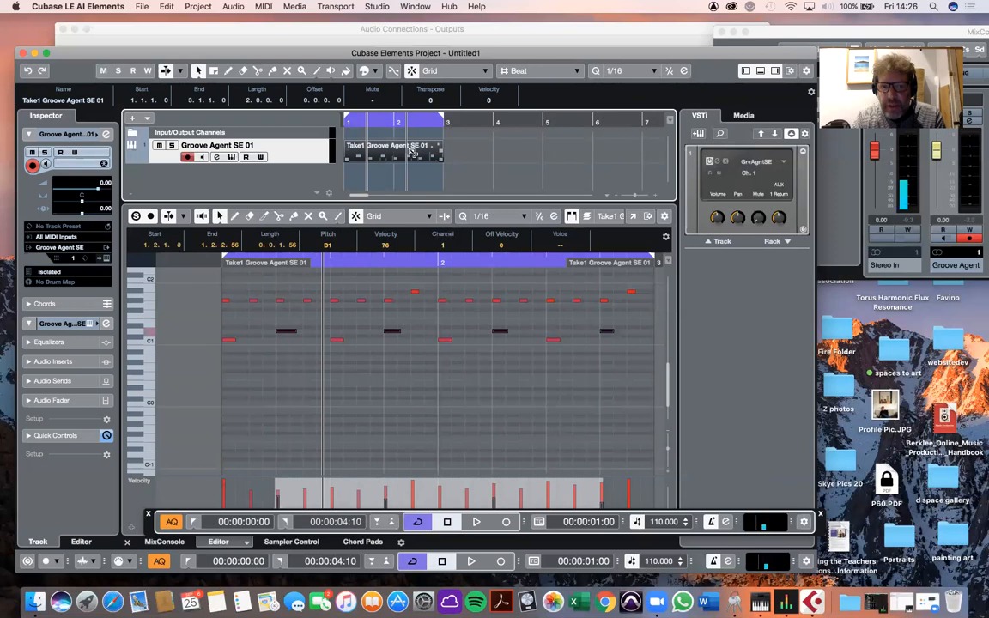
pyautogui.moveTo(432, 151); pyautogui.dragTo(513, 151)
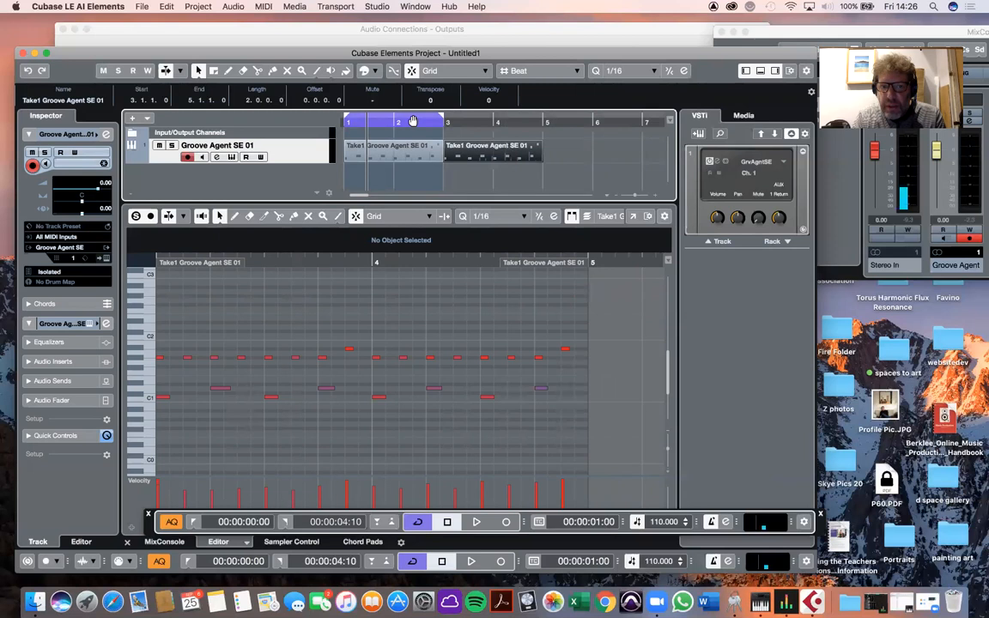
pyautogui.moveTo(413, 121); pyautogui.dragTo(515, 121)
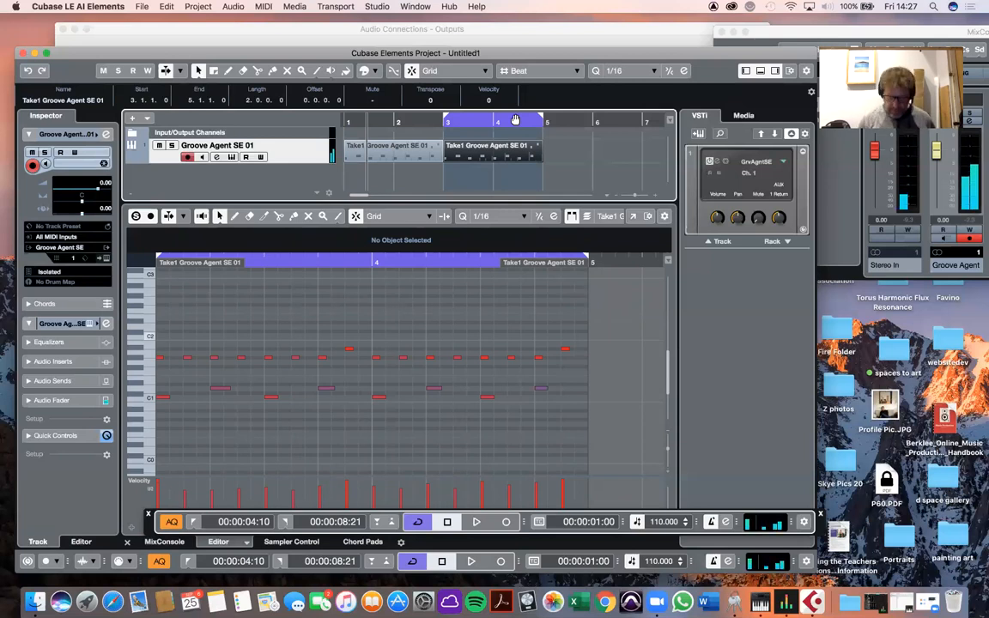
# Draw a sixteenth-note fill of F1, G1, A1, B1, G1 and F1 over beats 3 and 4 of bar 4, and play it back
pyautogui.click(233, 216)
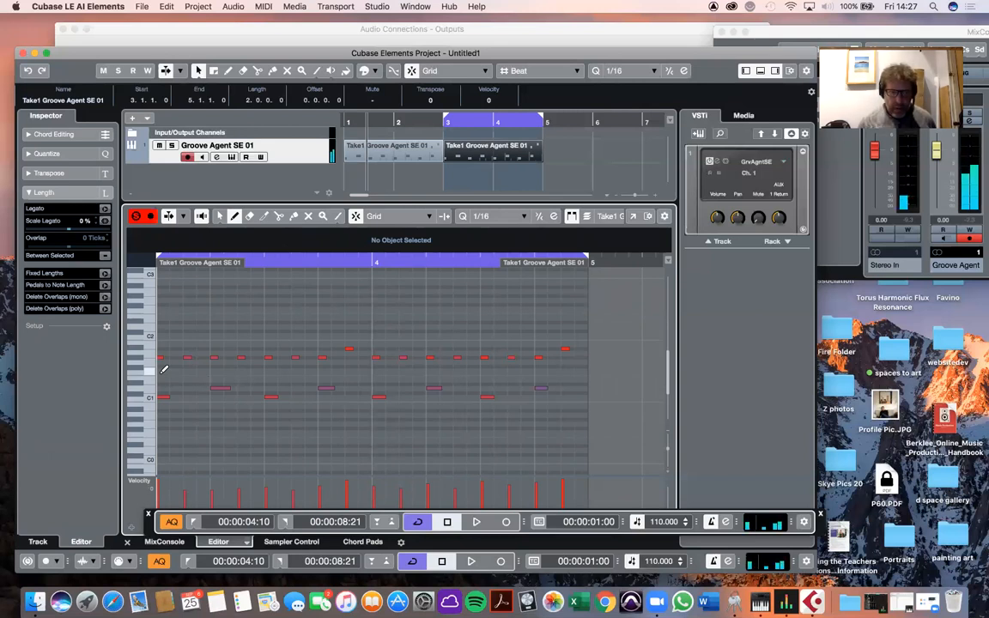
pyautogui.click(486, 367)
pyautogui.click(503, 360)
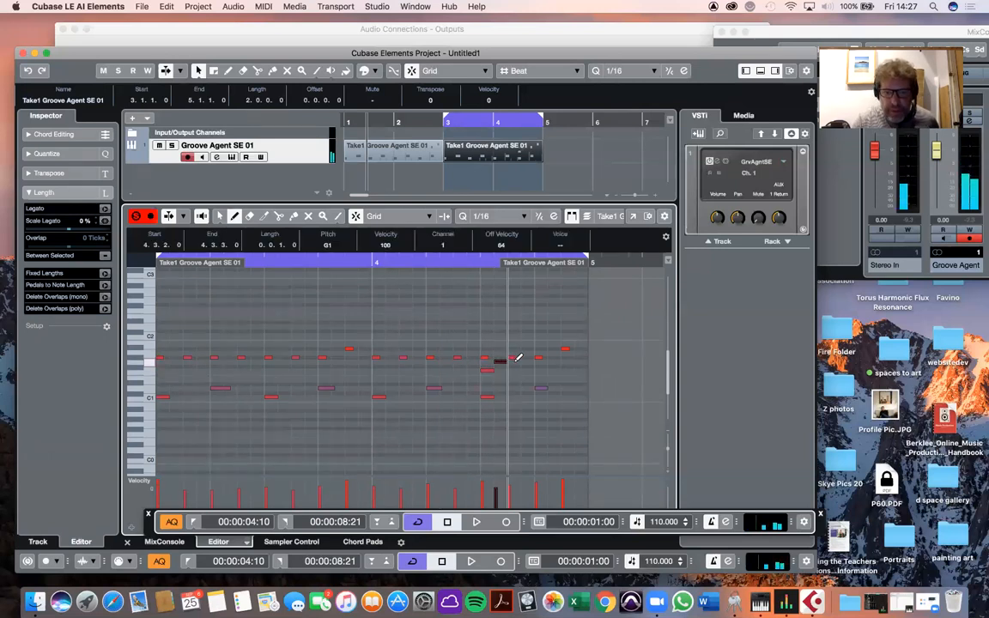
pyautogui.click(526, 352)
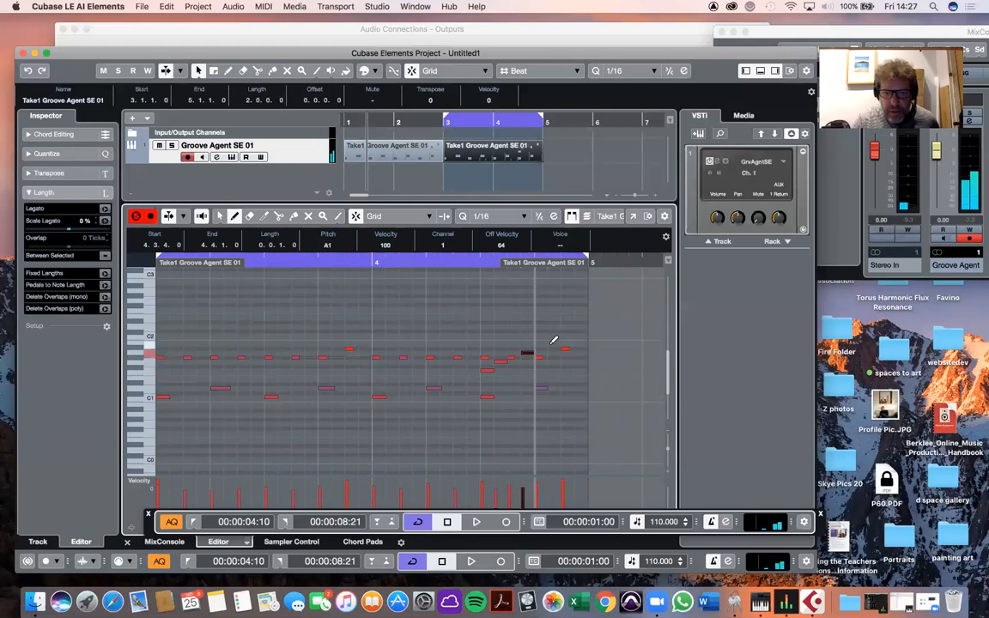
pyautogui.click(554, 344)
pyautogui.click(568, 361)
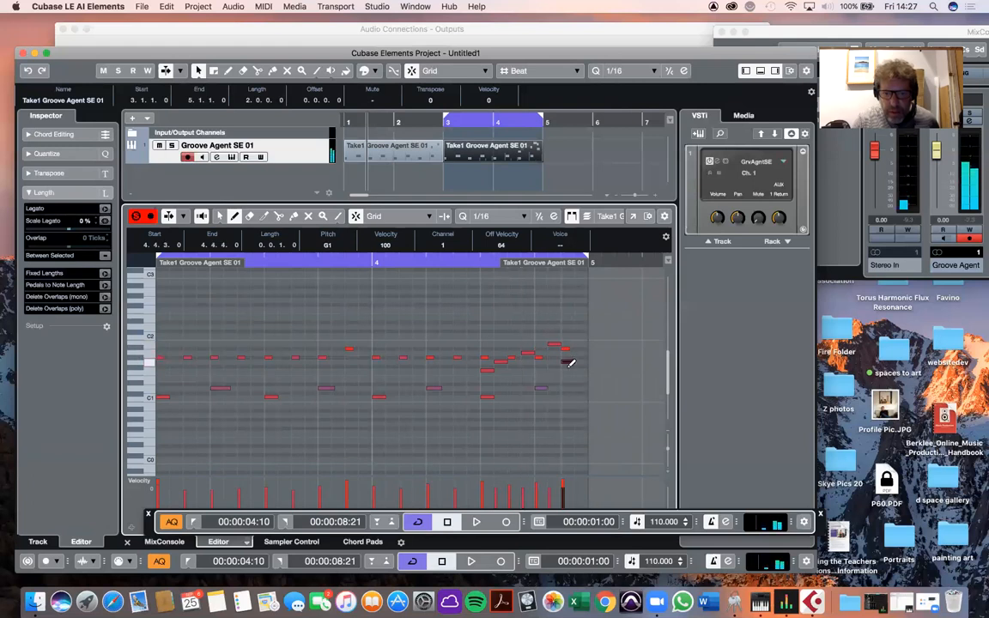
pyautogui.click(581, 370)
pyautogui.press('space')
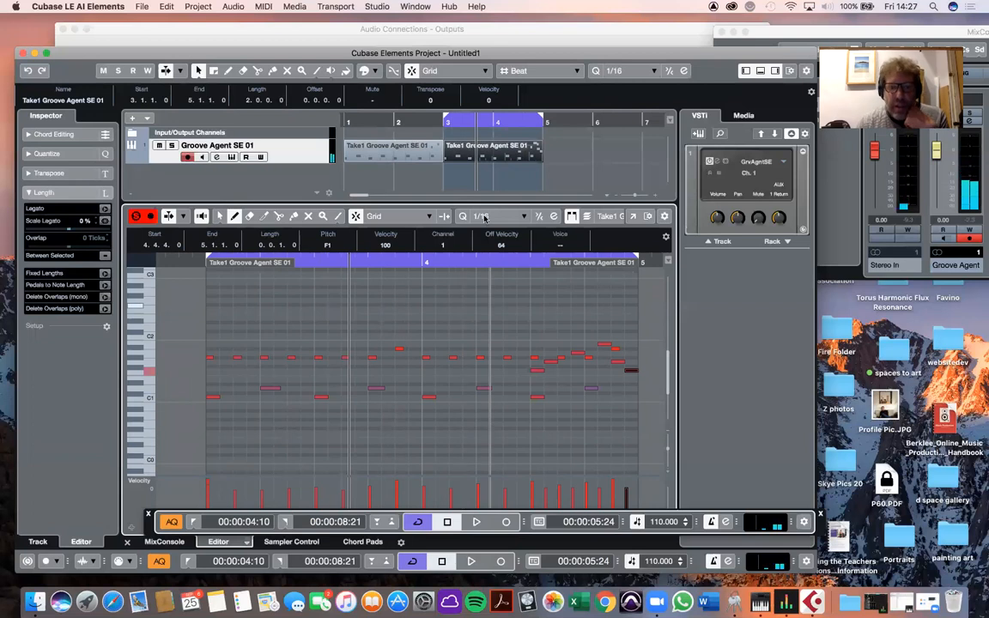
# Glue the two drum parts into one, and play back with the cycle range extended over bars 1 to 4
pyautogui.moveTo(403, 107); pyautogui.dragTo(326, 120)
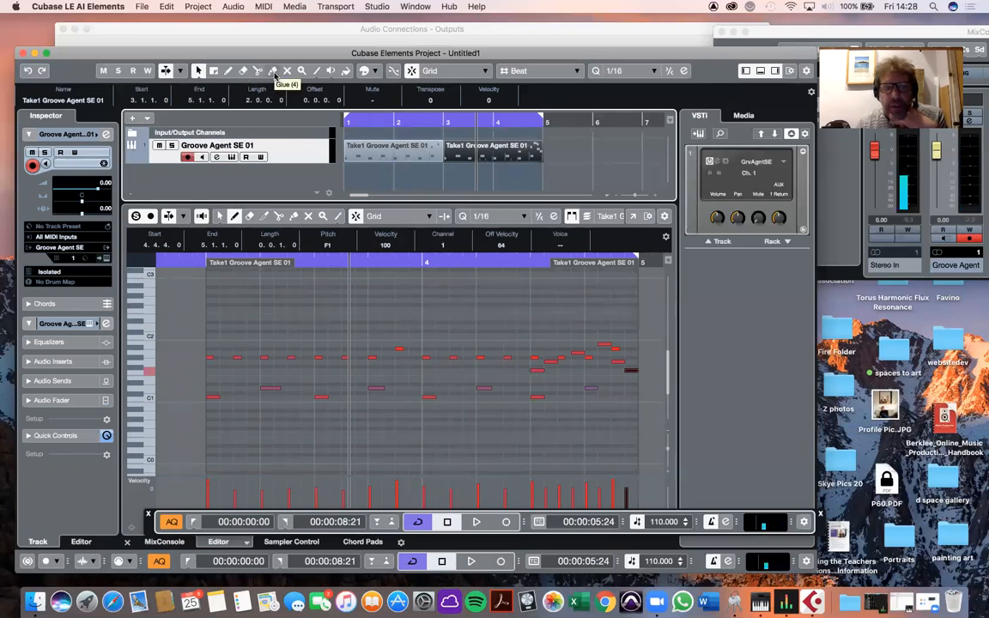
pyautogui.click(273, 72)
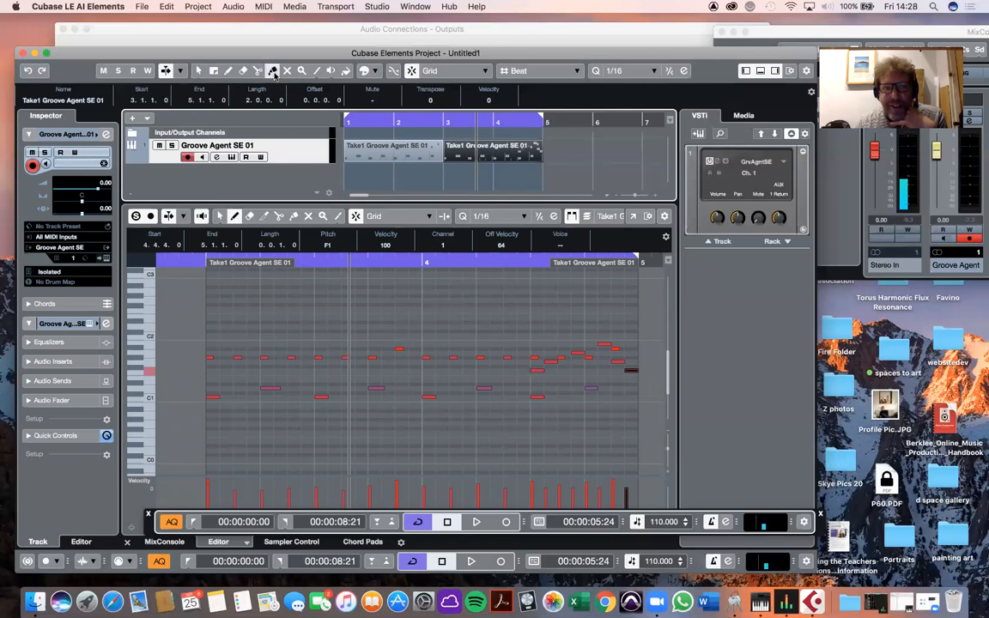
pyautogui.click(390, 148)
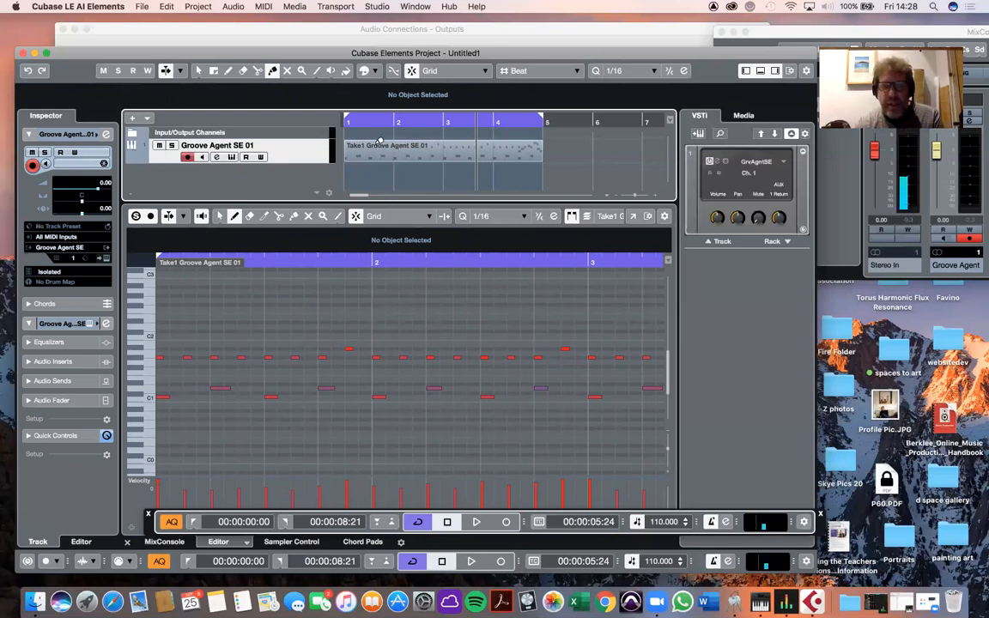
pyautogui.press('space')
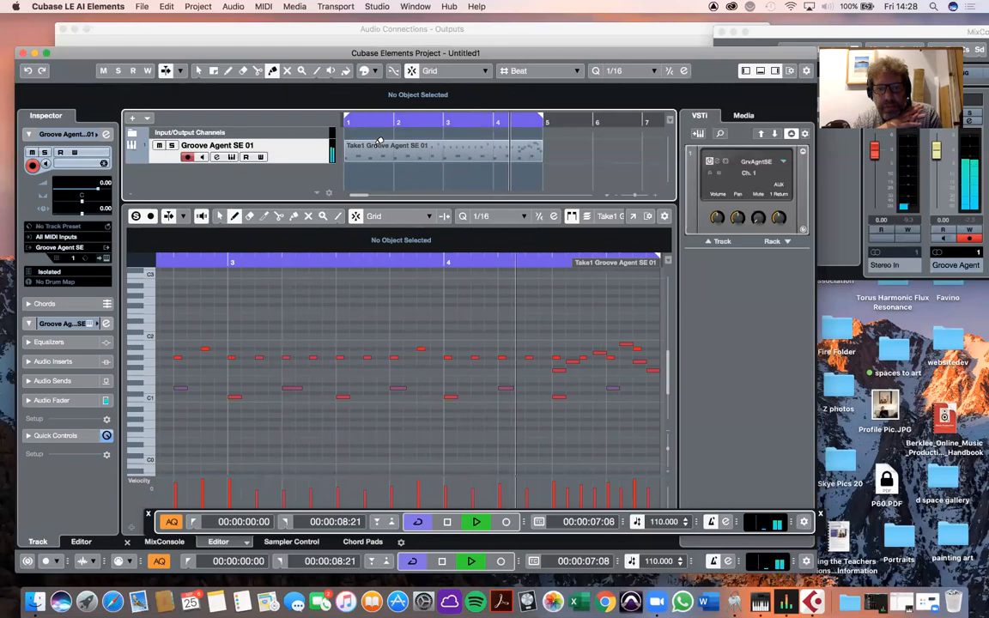
pyautogui.press('space')
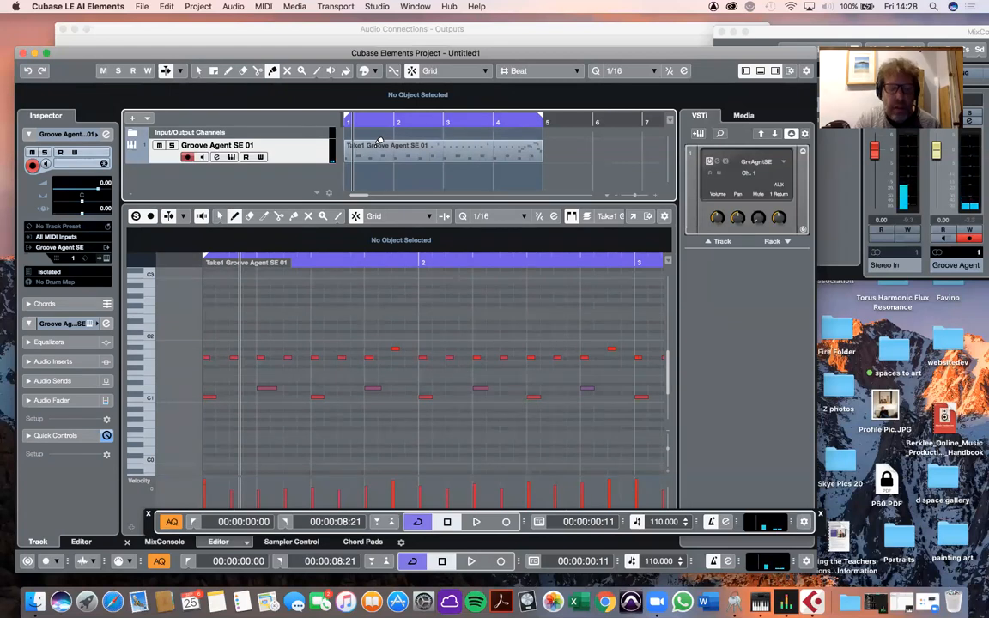
# Add one instrument track using the HALion Sonic SE synth, routed to Stereo Out
pyautogui.click(133, 120)
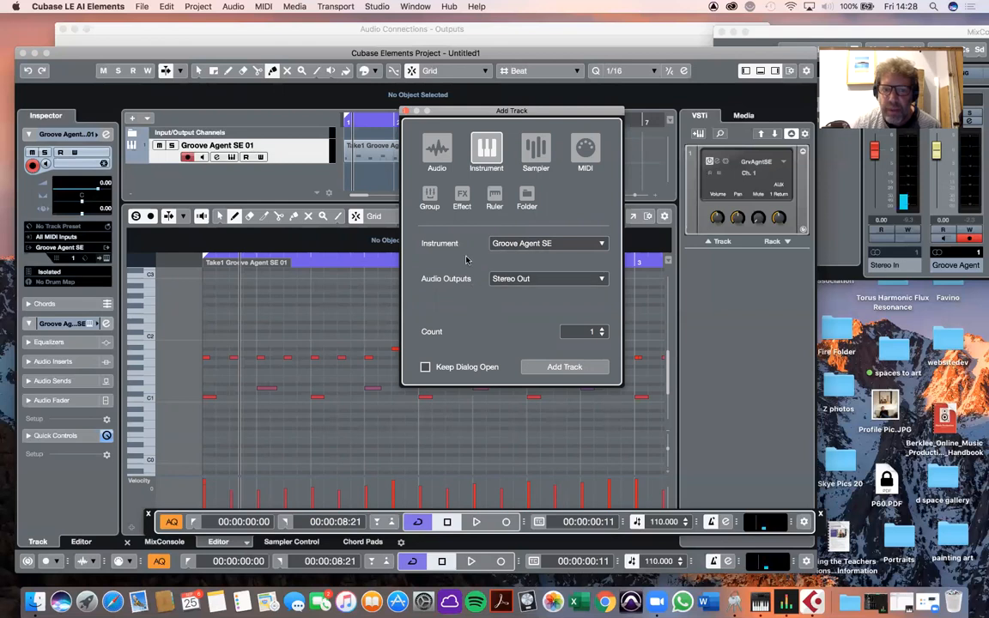
pyautogui.click(529, 245)
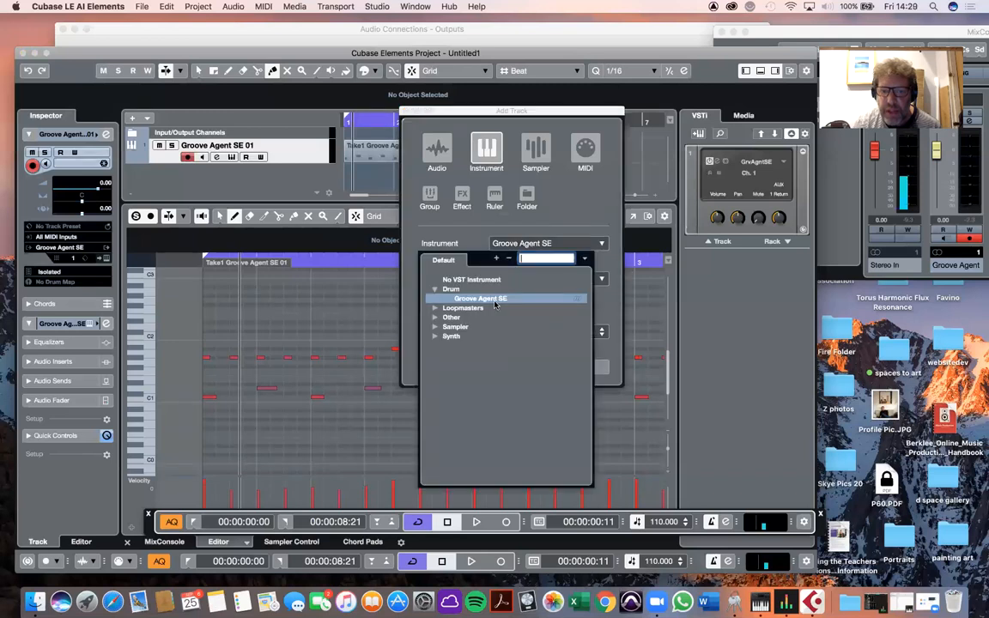
pyautogui.click(435, 336)
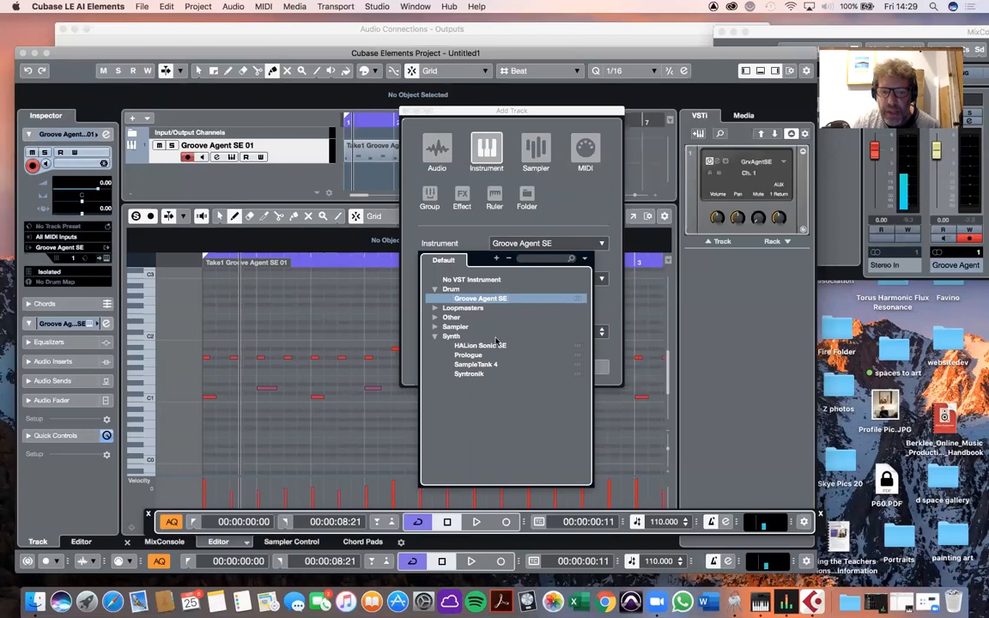
pyautogui.click(474, 346)
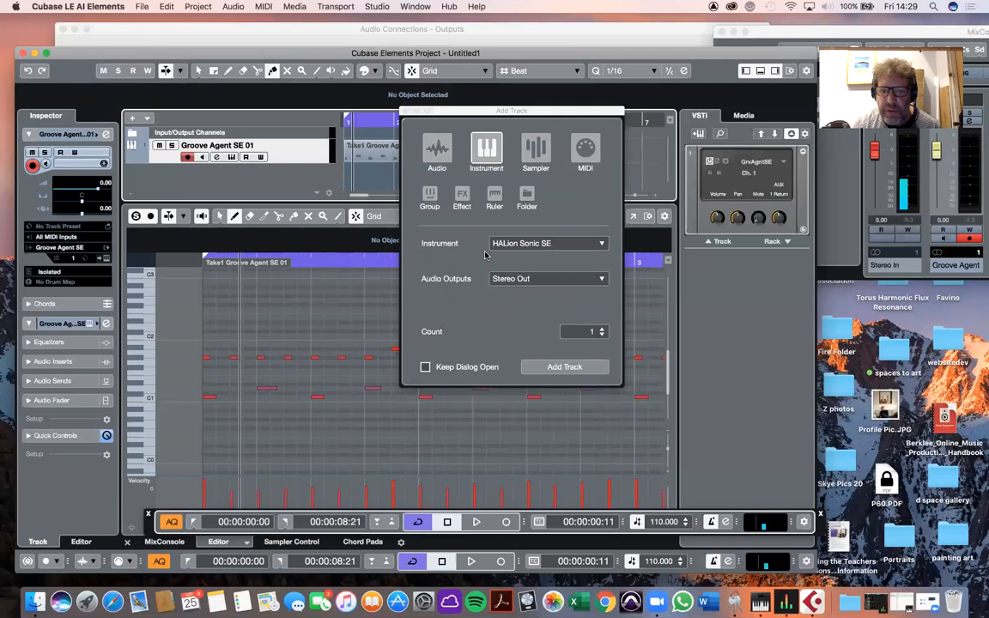
pyautogui.click(555, 370)
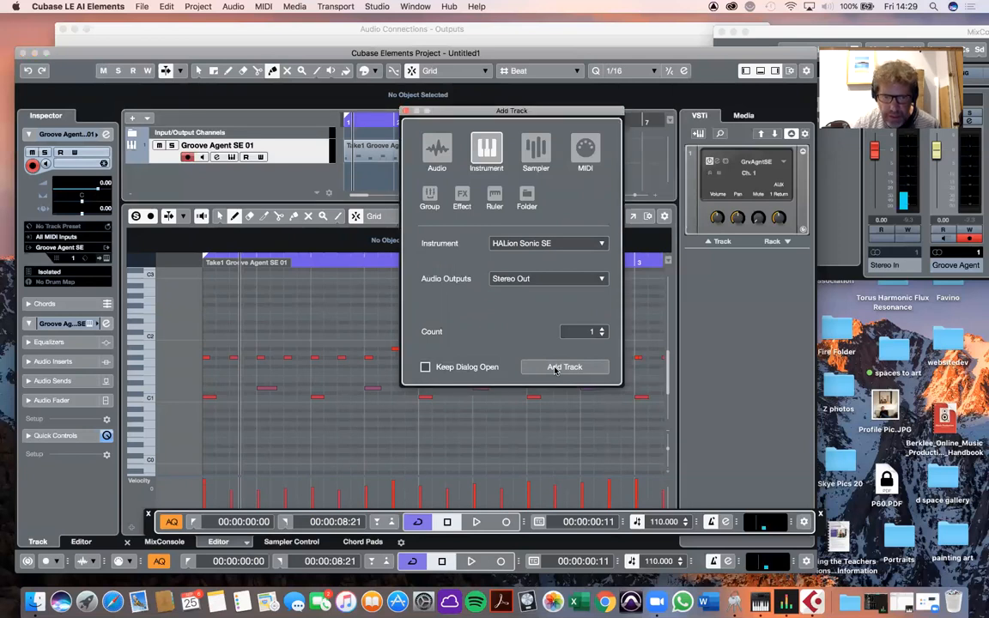
pyautogui.click(554, 370)
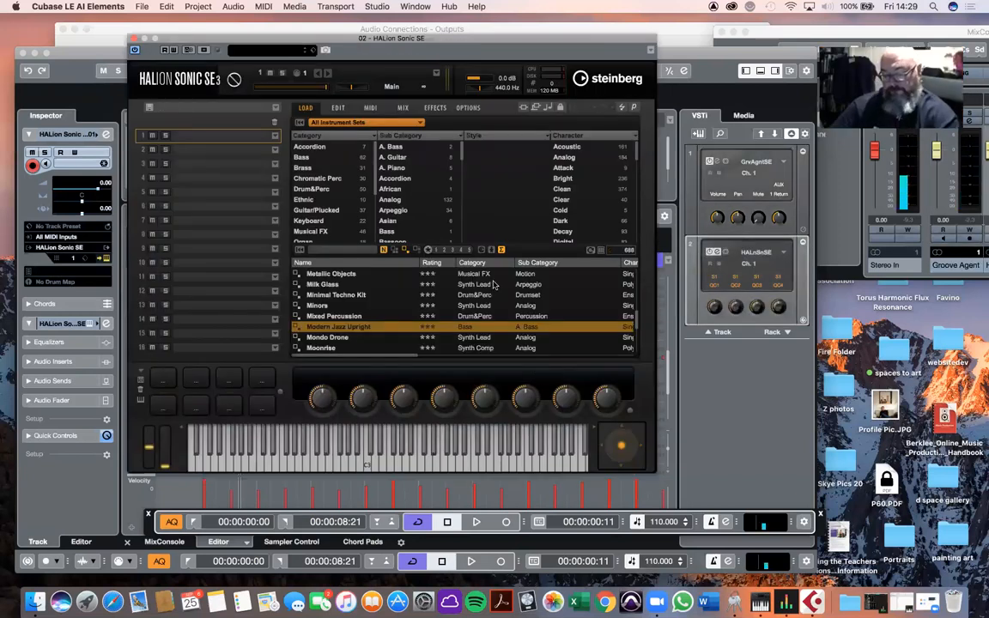
# Filter the HALion Sonic SE sounds by A. Bass and Distorted, and load Modern Jazz Upright
pyautogui.click(396, 149)
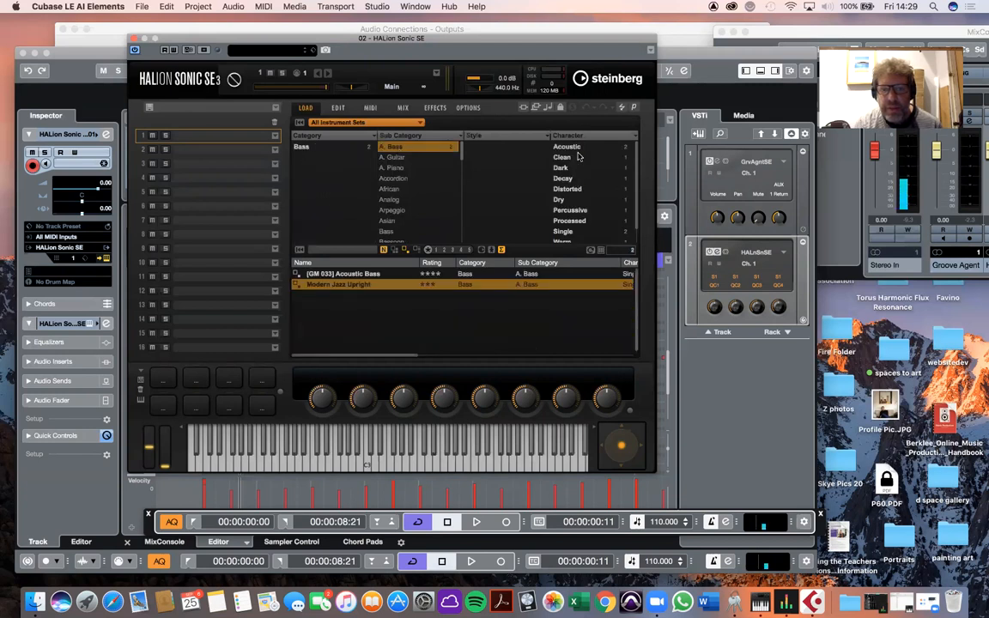
pyautogui.scroll(-1, 587, 213)
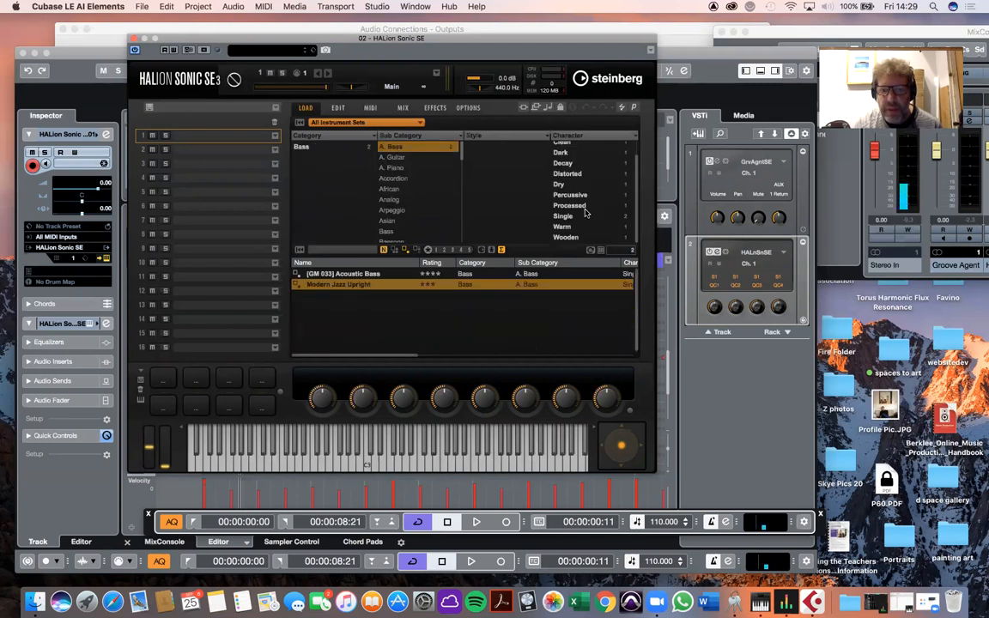
pyautogui.scroll(1, 586, 213)
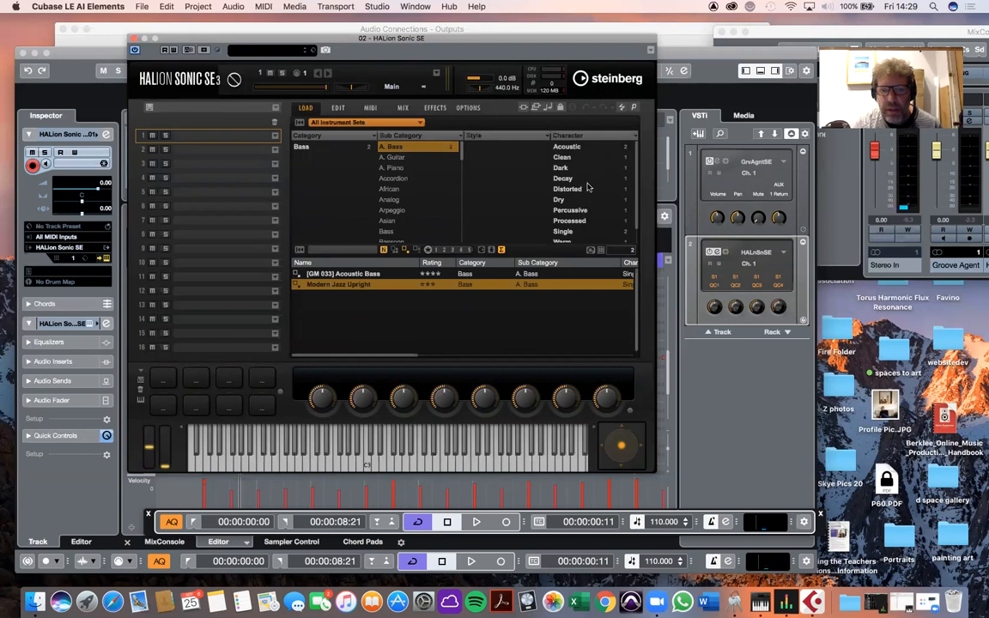
pyautogui.click(579, 190)
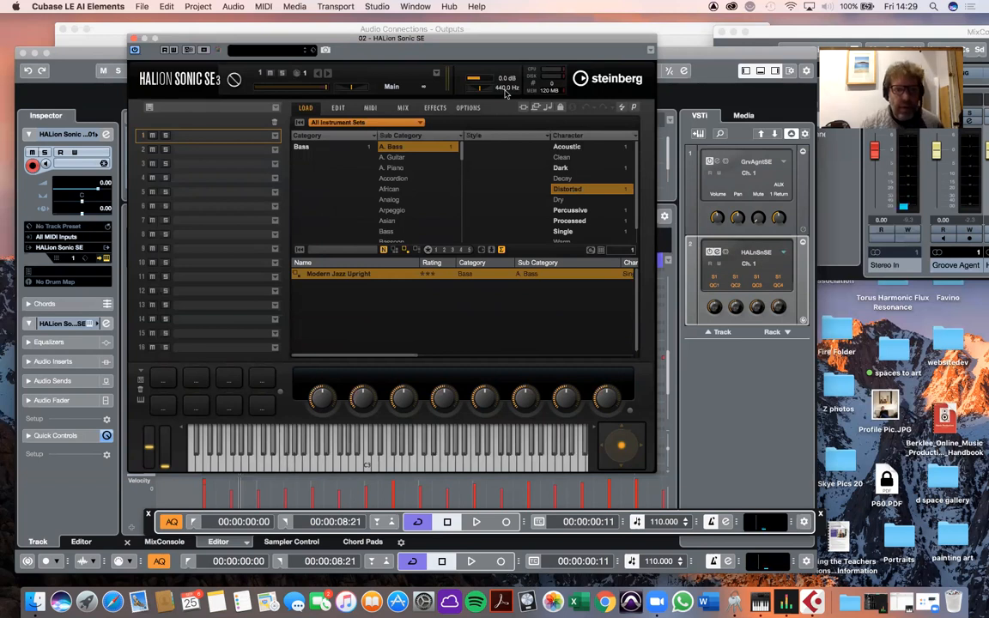
pyautogui.doubleClick(340, 275)
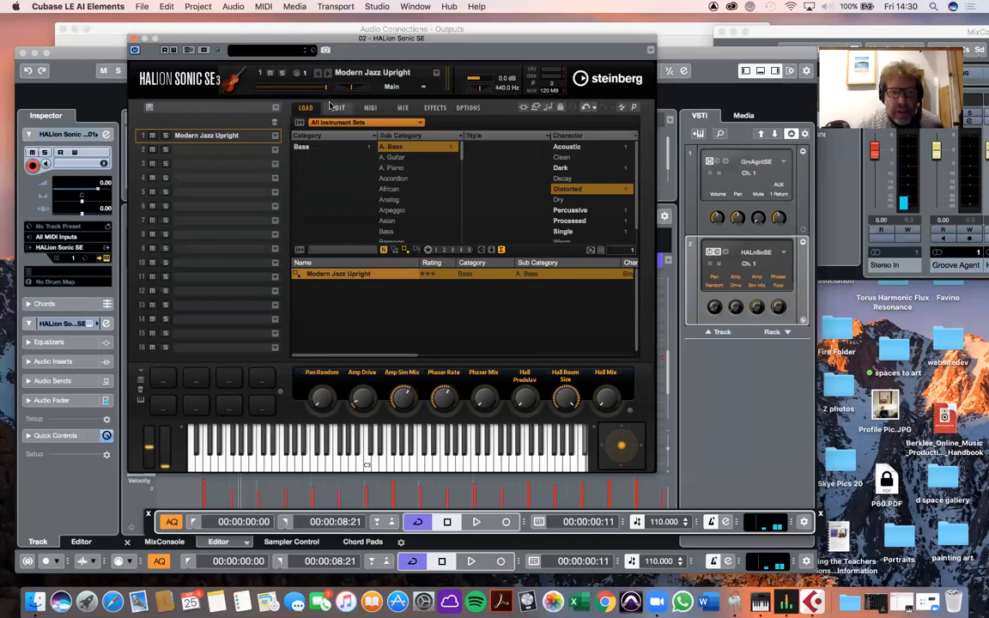
# Clear the HALion Sonic SE sound filters, filter by Bass and E. Bass, and load Fingered Music Man
pyautogui.click(299, 123)
pyautogui.scroll(-2, 349, 195)
pyautogui.scroll(2, 344, 189)
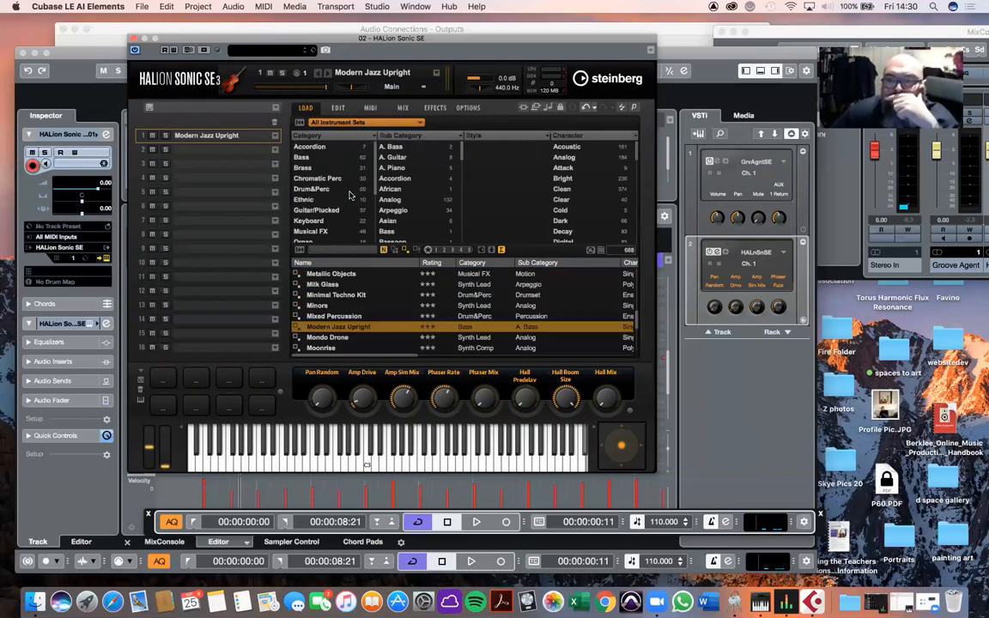
pyautogui.click(307, 158)
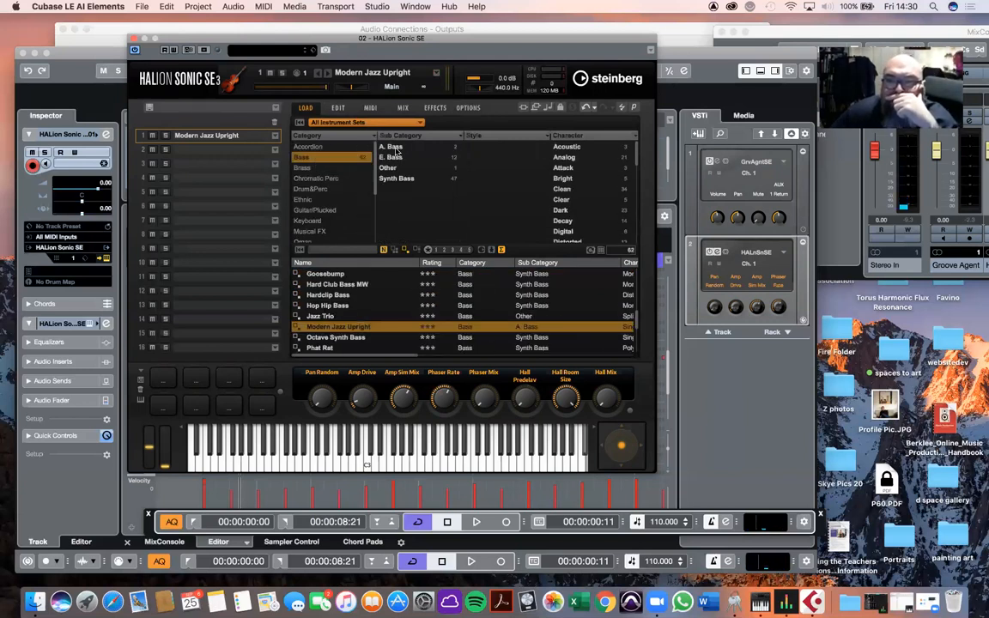
pyautogui.click(391, 158)
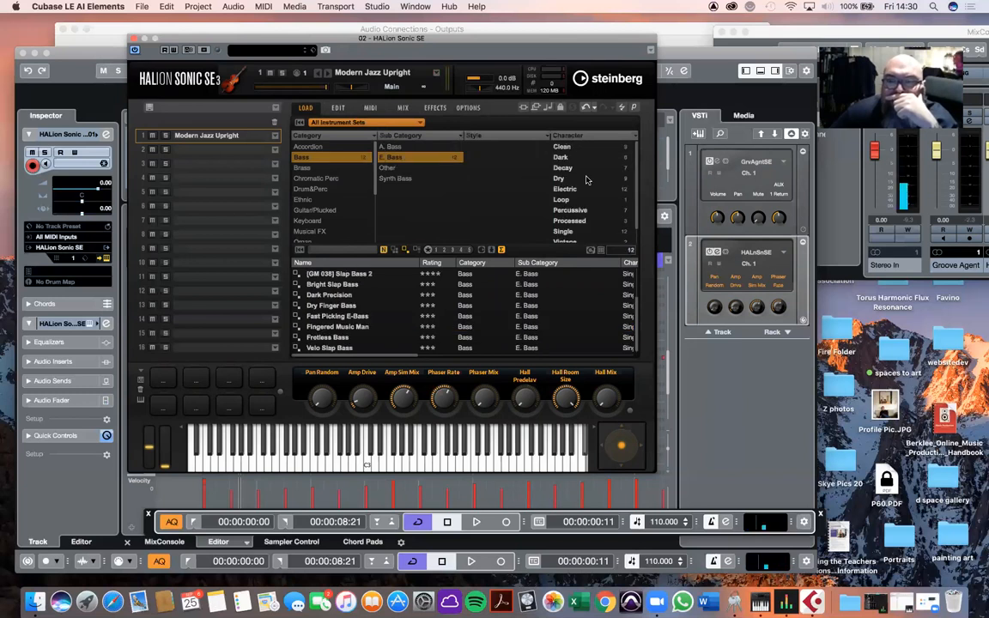
pyautogui.scroll(-2, 581, 221)
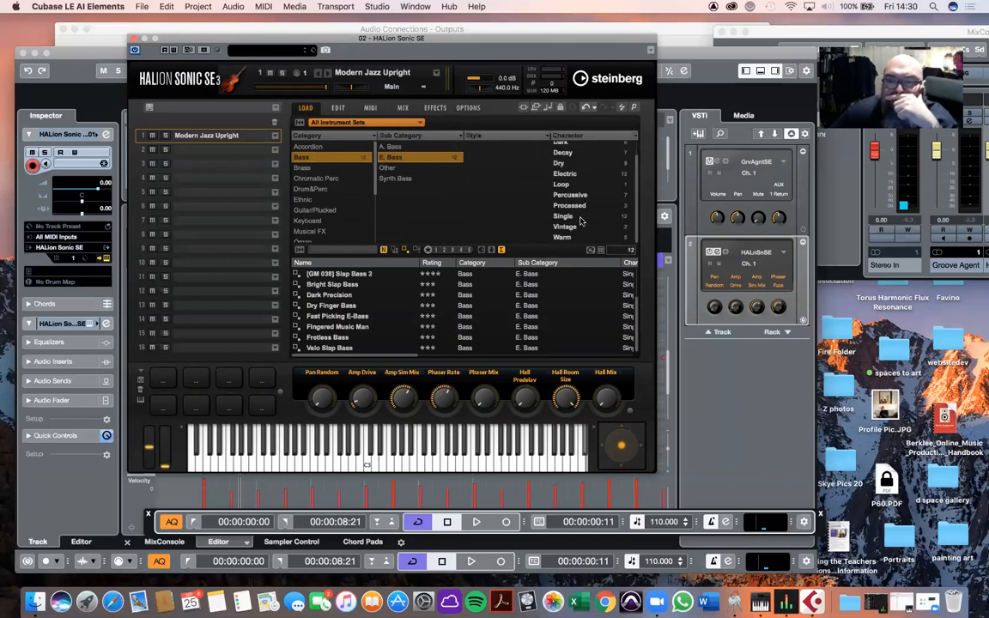
pyautogui.scroll(2, 581, 221)
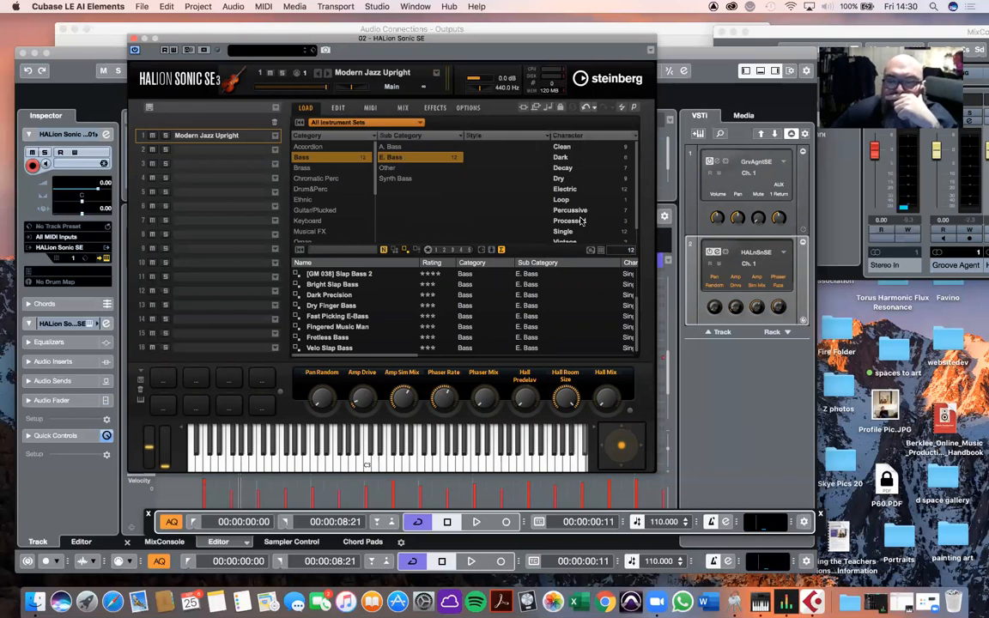
pyautogui.scroll(-2, 581, 222)
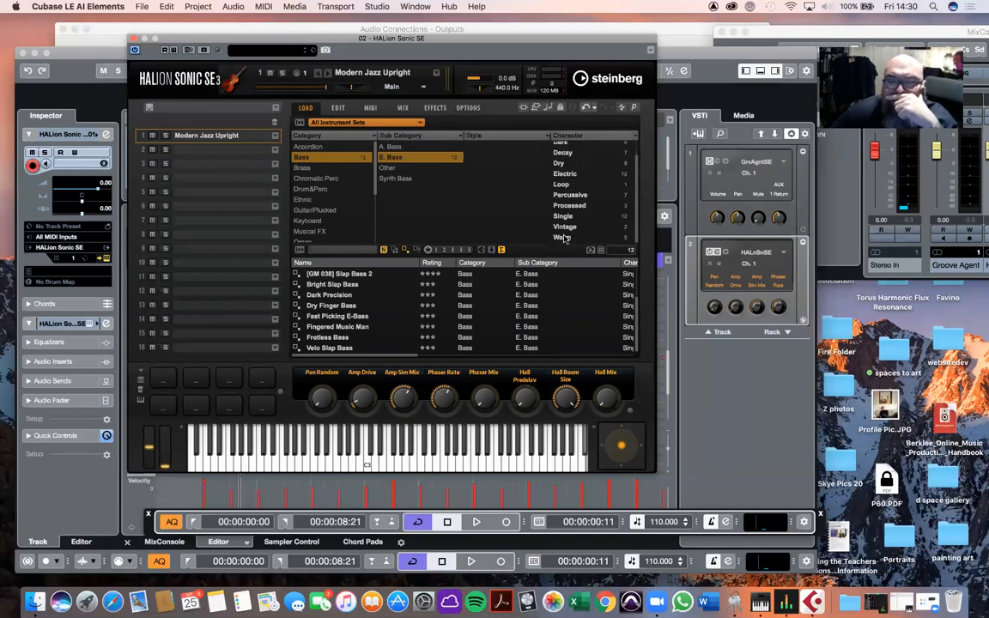
pyautogui.click(320, 329)
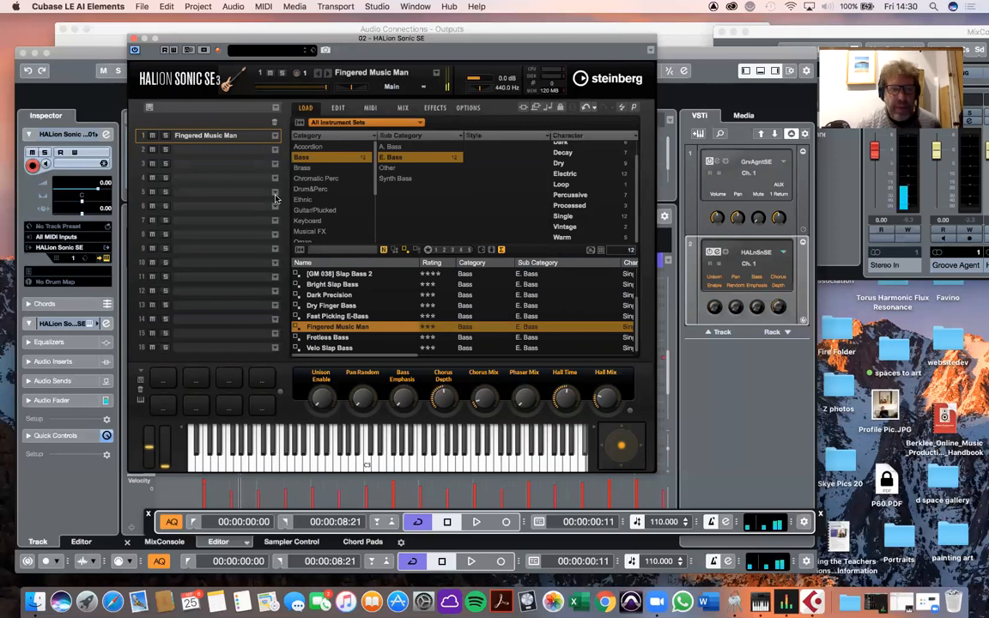
pyautogui.click(134, 39)
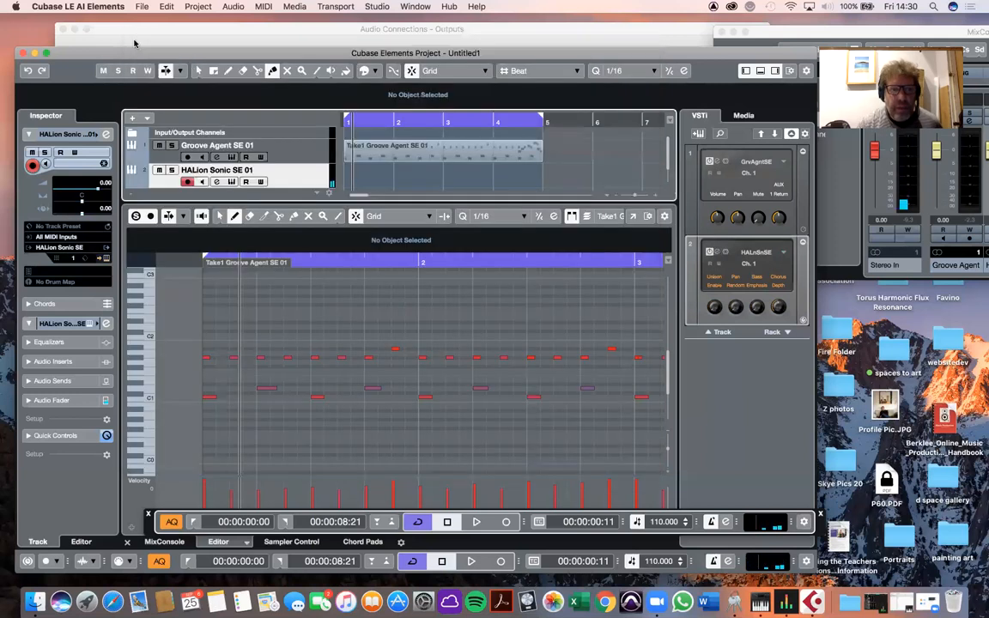
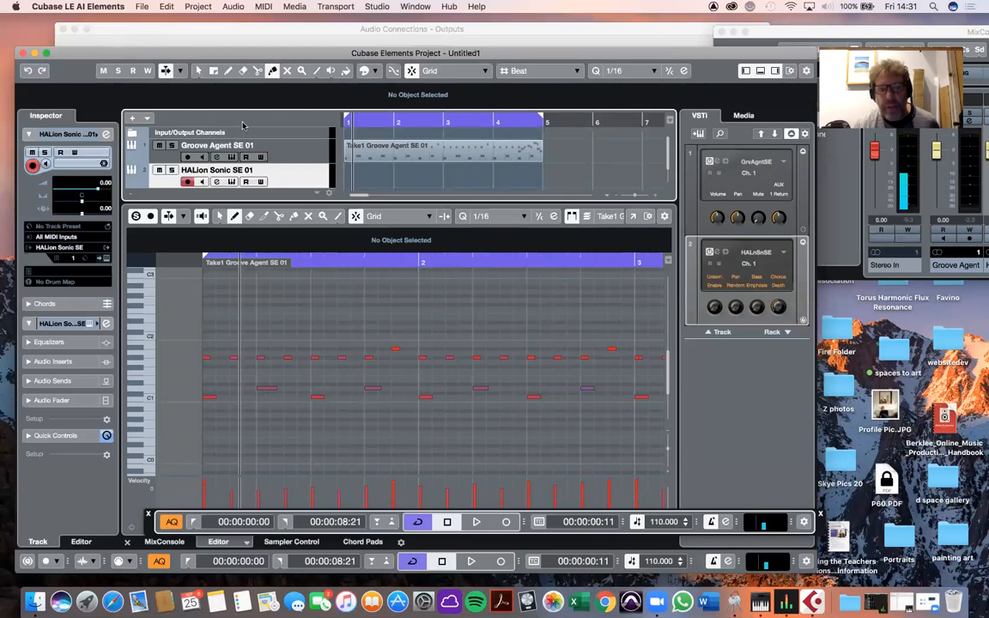
# Alternate the selection between the Groove Agent SE 01 and HALion Sonic SE 01 tracks, ending with HALion Sonic SE 01 record-enabled
pyautogui.click(287, 156)
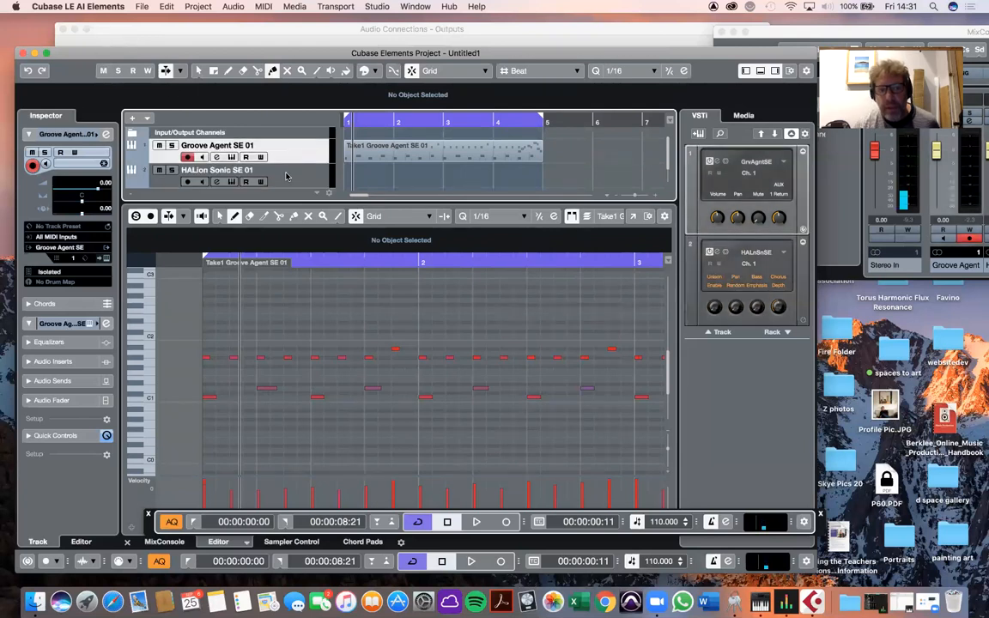
pyautogui.click(288, 176)
pyautogui.click(288, 151)
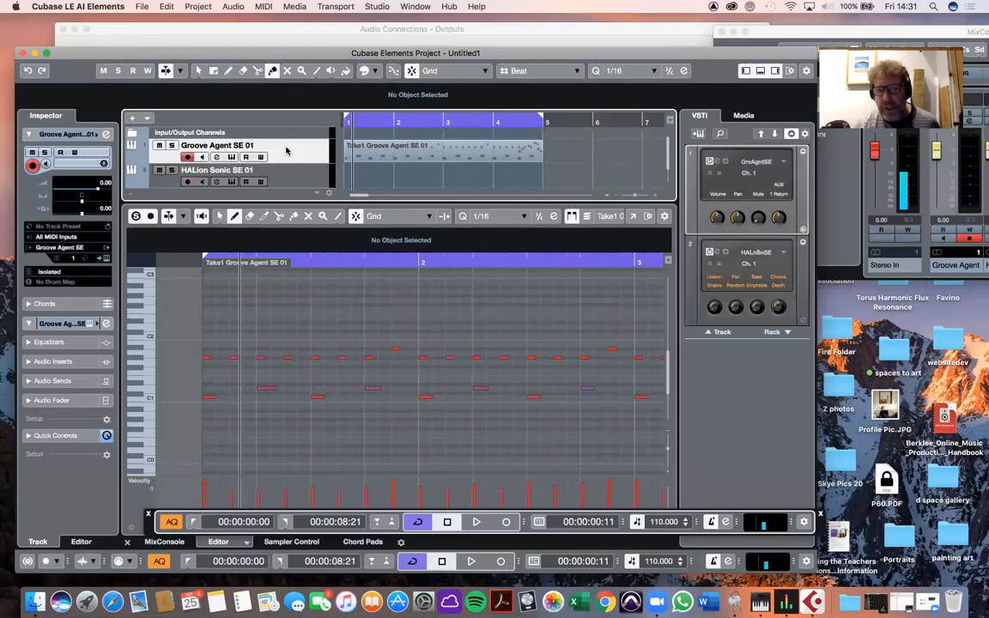
pyautogui.click(286, 178)
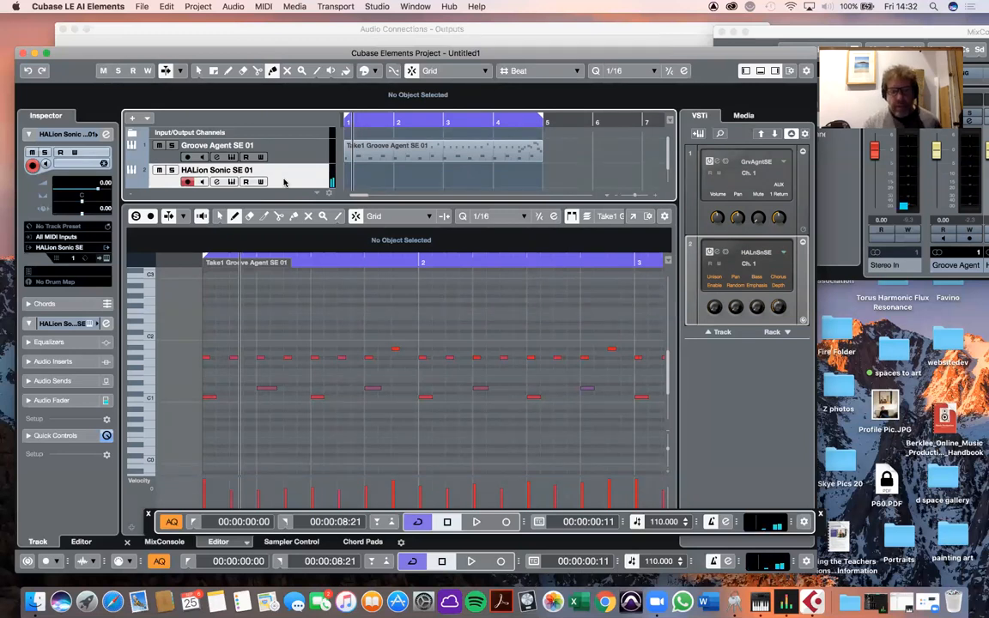
# Record a four-bar bass line on the HALion Sonic SE 01 track over the looping drums, and play it back
pyautogui.press('space')
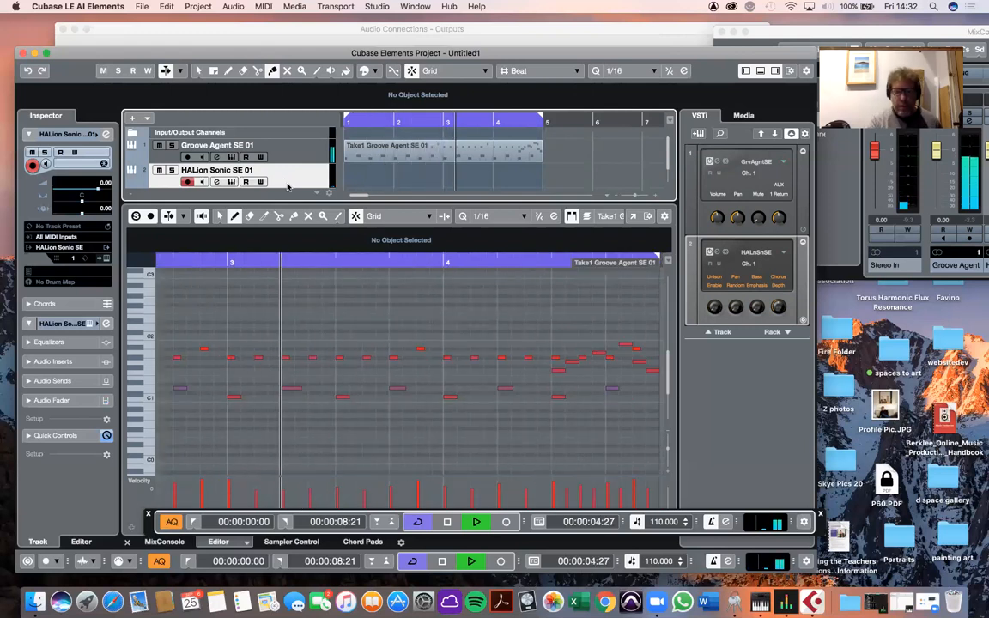
pyautogui.click(506, 522)
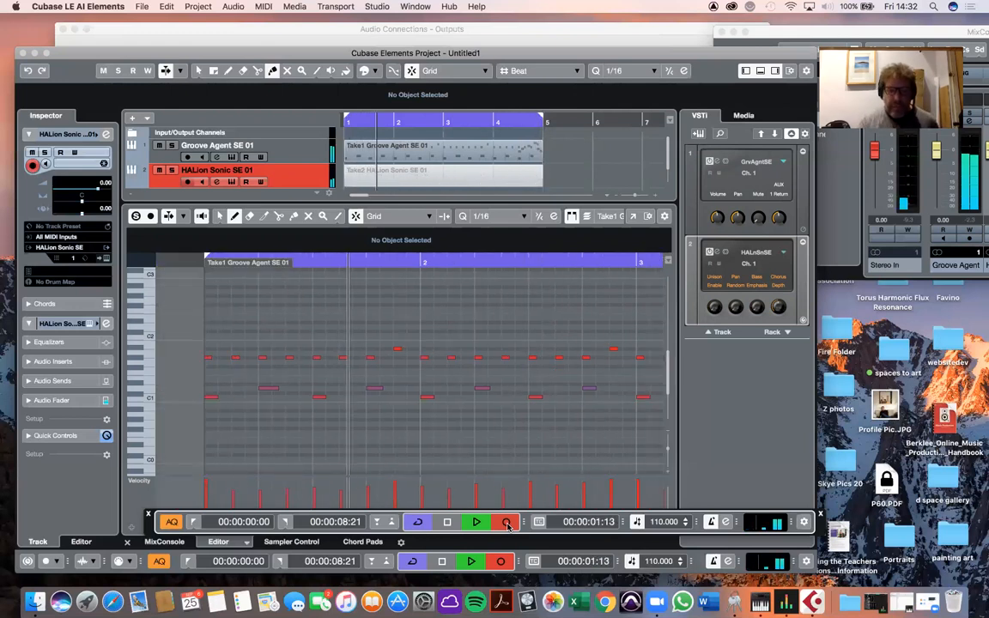
pyautogui.click(508, 525)
pyautogui.press('space')
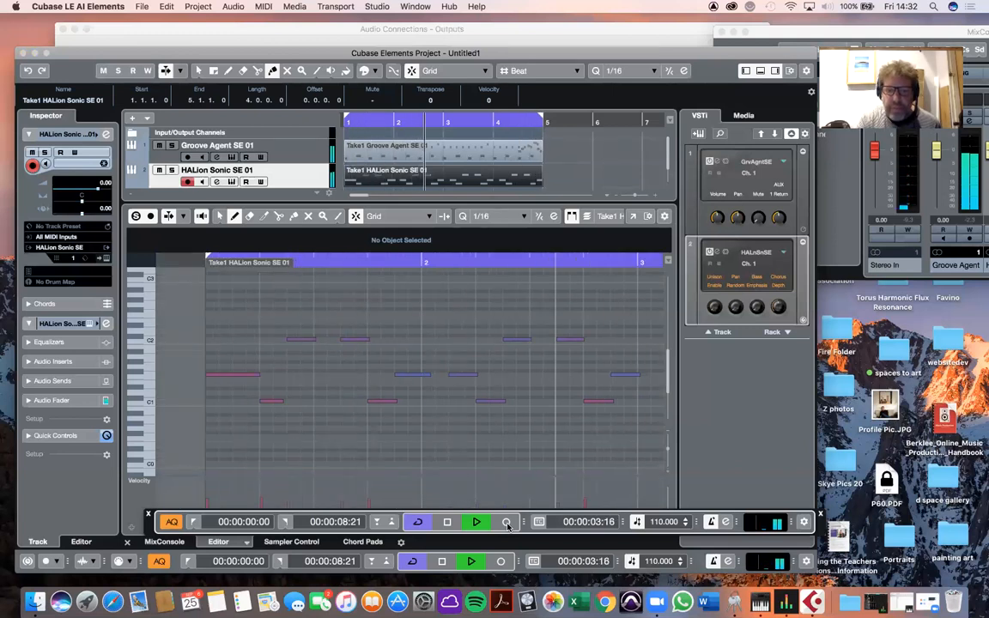
pyautogui.press('space')
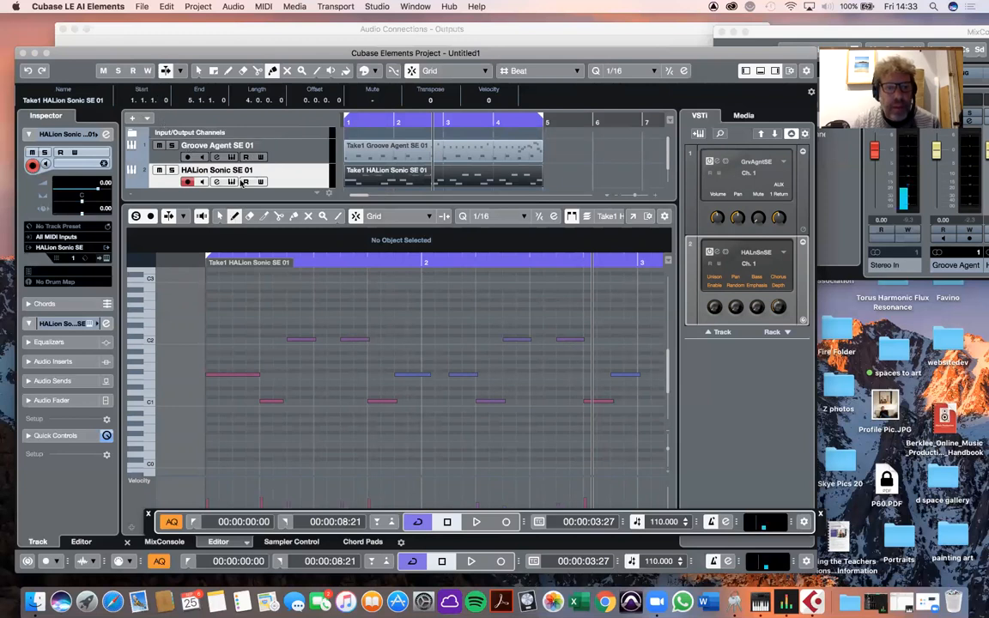
# Play back the loop while muting and unmuting the HALion Sonic SE 01 bass track
pyautogui.scroll(-2, 234, 172)
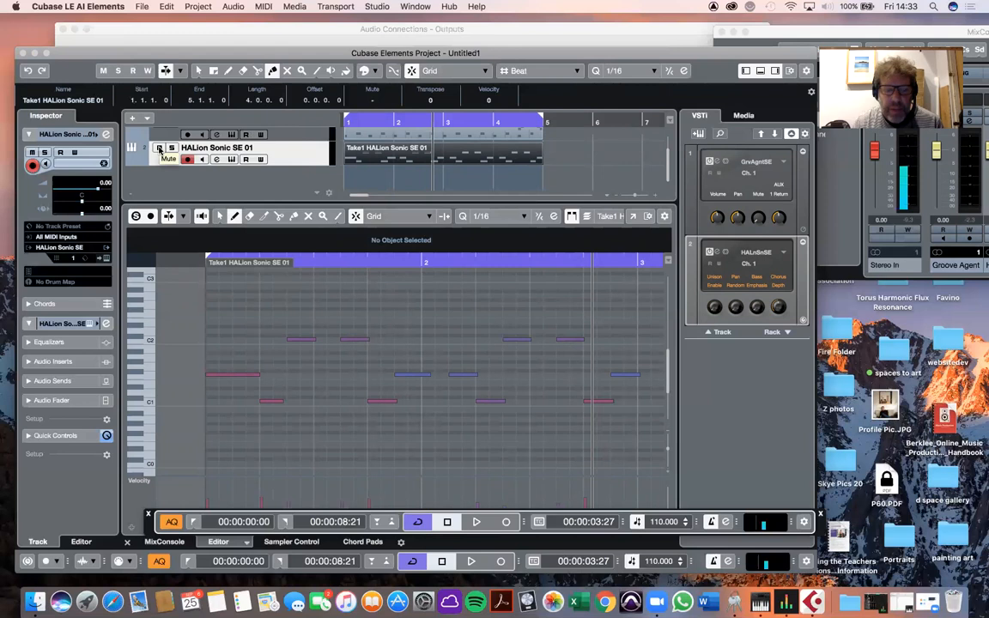
pyautogui.press('space')
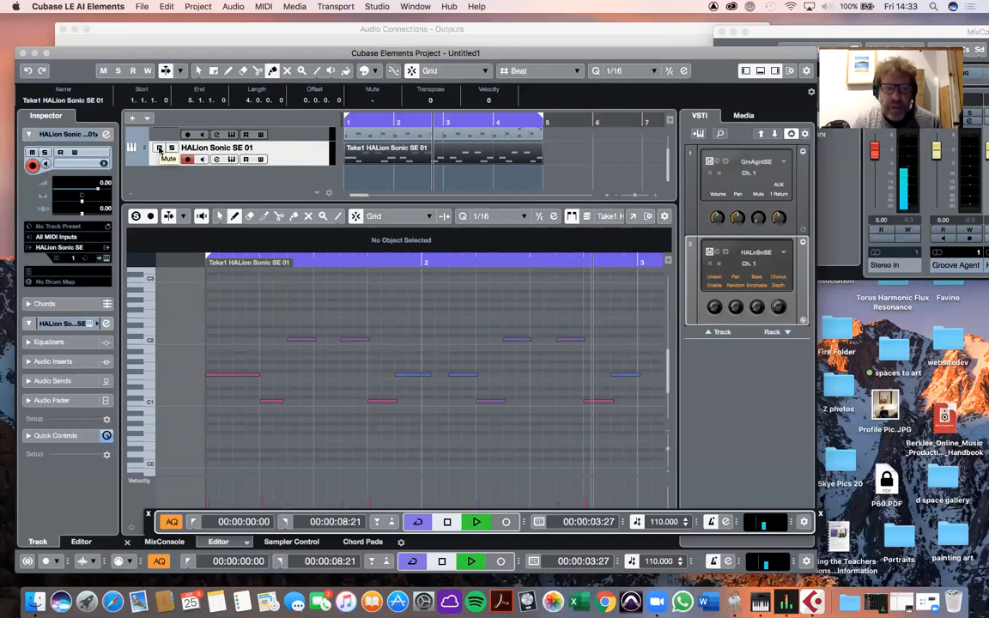
pyautogui.scroll(1, 171, 149)
pyautogui.click(158, 169)
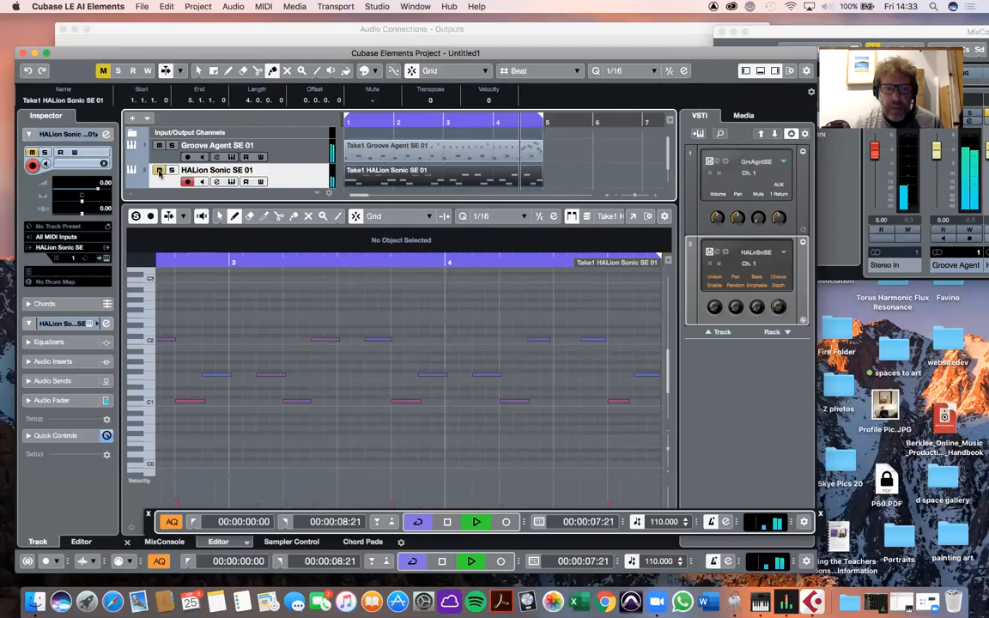
pyautogui.click(159, 171)
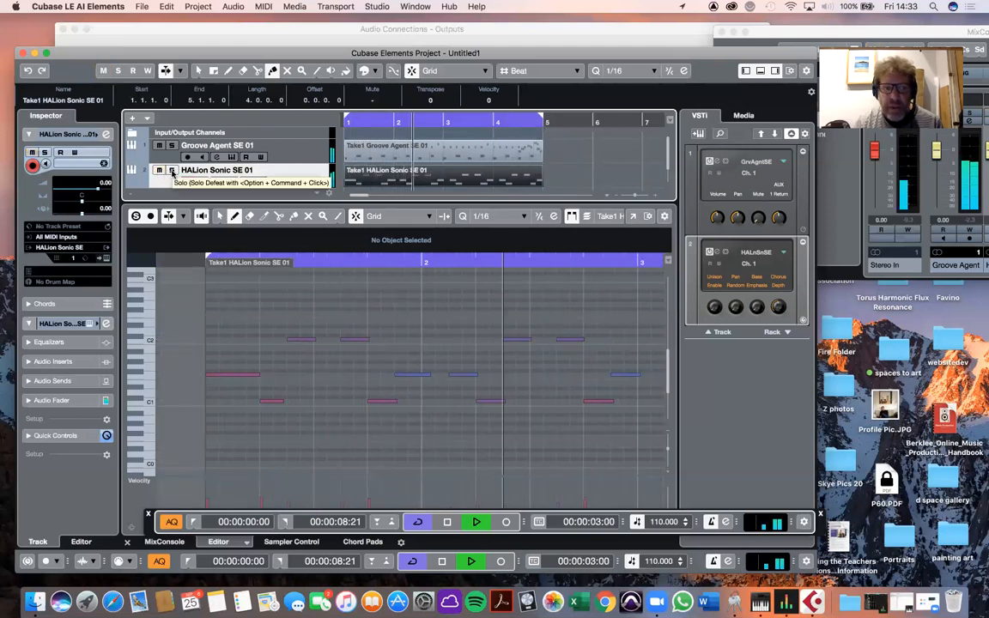
# Listen to the HALion Sonic and Groove Agent tracks using solo, clear both solos, and stop playback
pyautogui.click(171, 170)
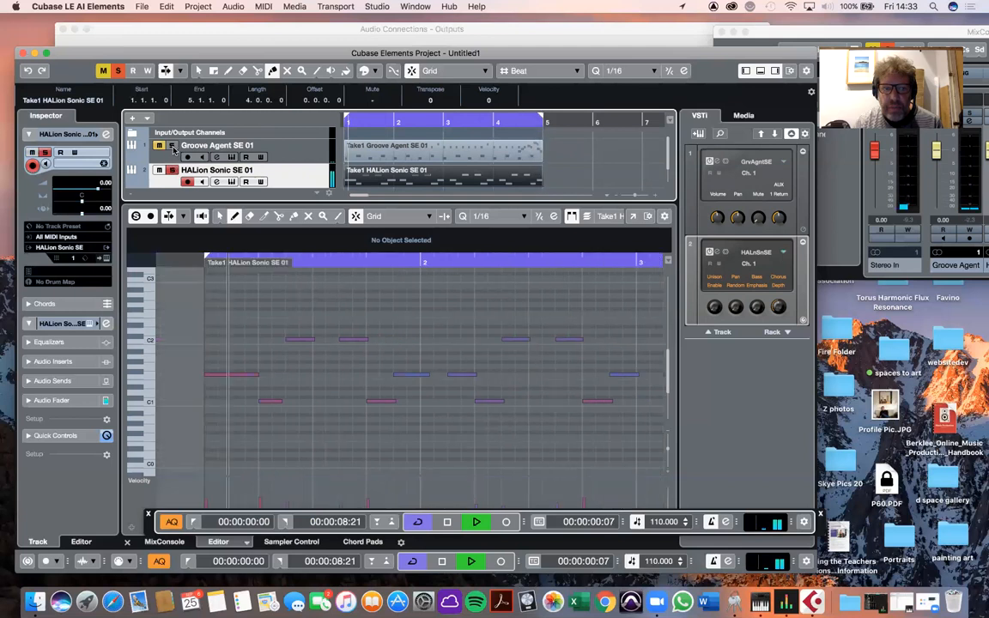
pyautogui.click(171, 146)
pyautogui.click(171, 171)
pyautogui.click(171, 146)
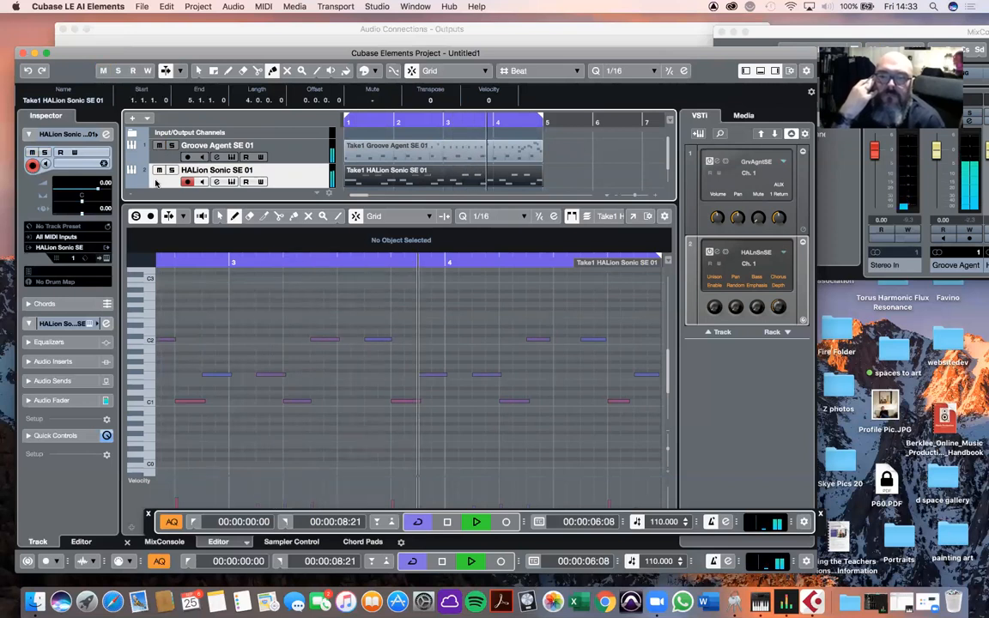
pyautogui.press('space')
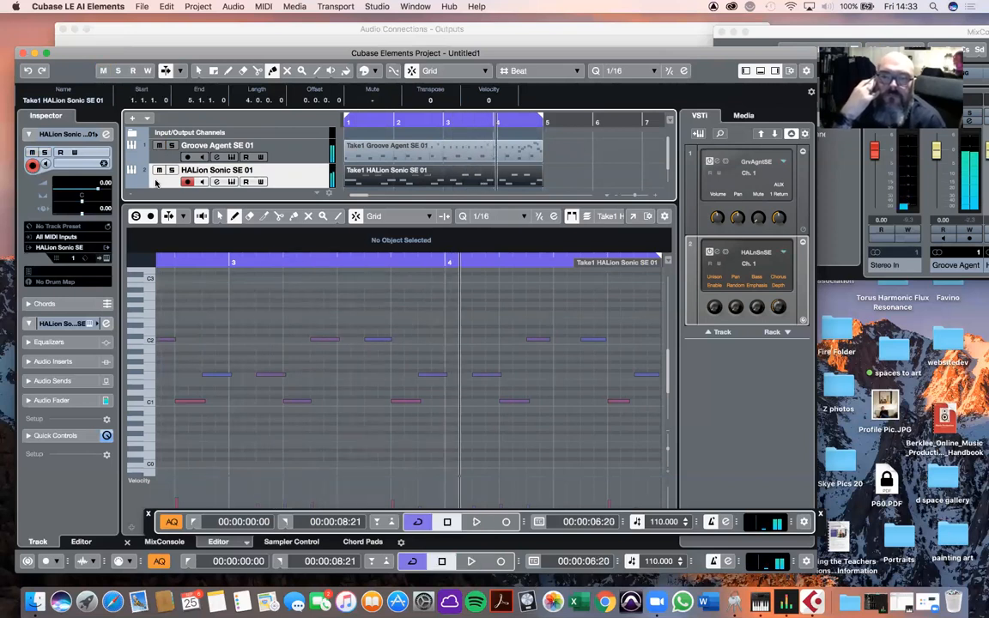
# Add another HALion Sonic SE instrument track routed to Stereo Out, and load [GM 002] Bright Acoustic Piano from the A. Piano sounds
pyautogui.click(131, 117)
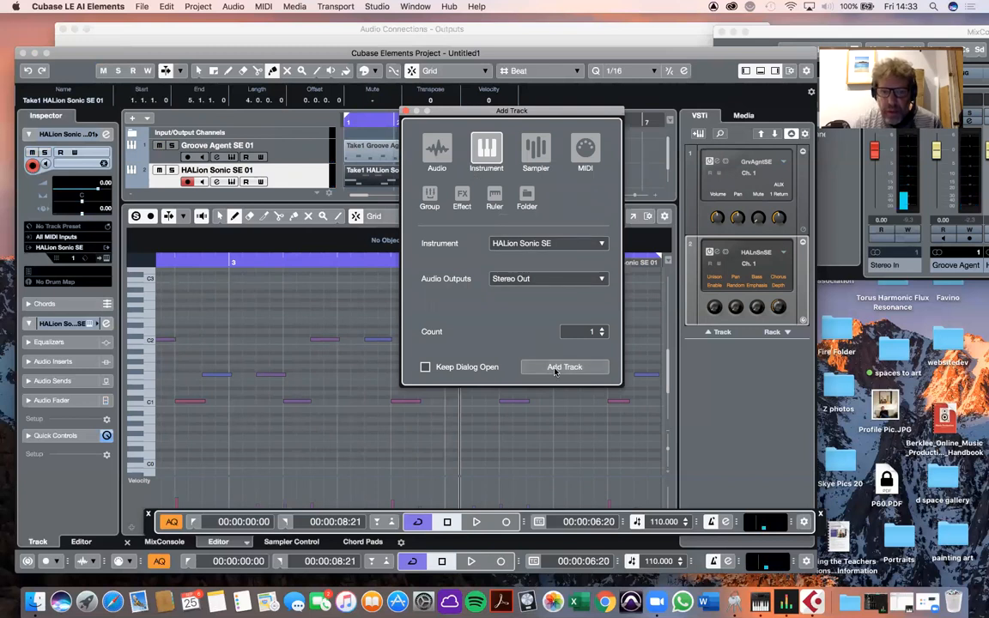
pyautogui.click(563, 366)
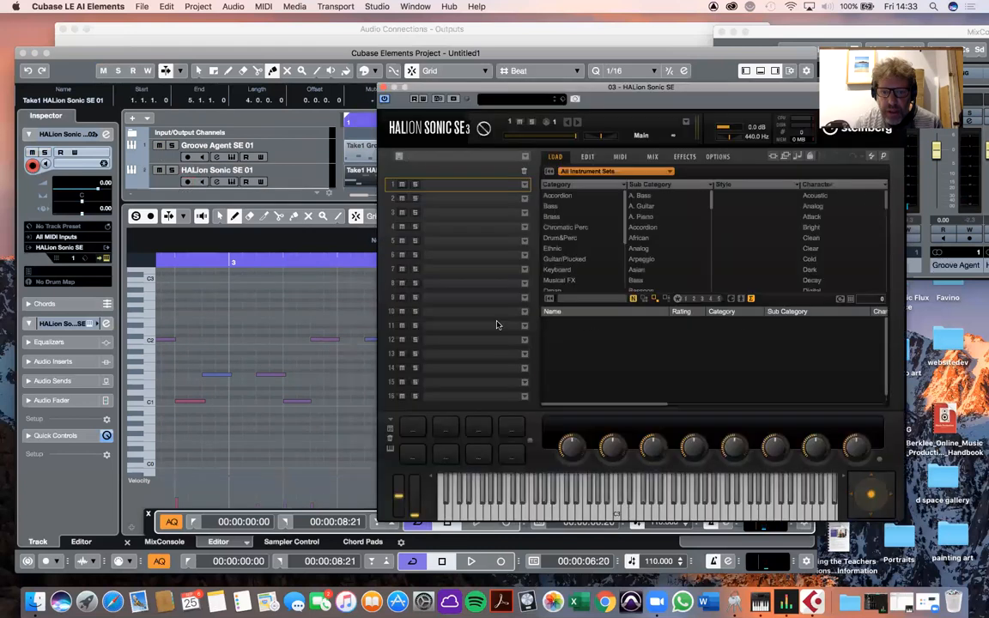
pyautogui.click(644, 218)
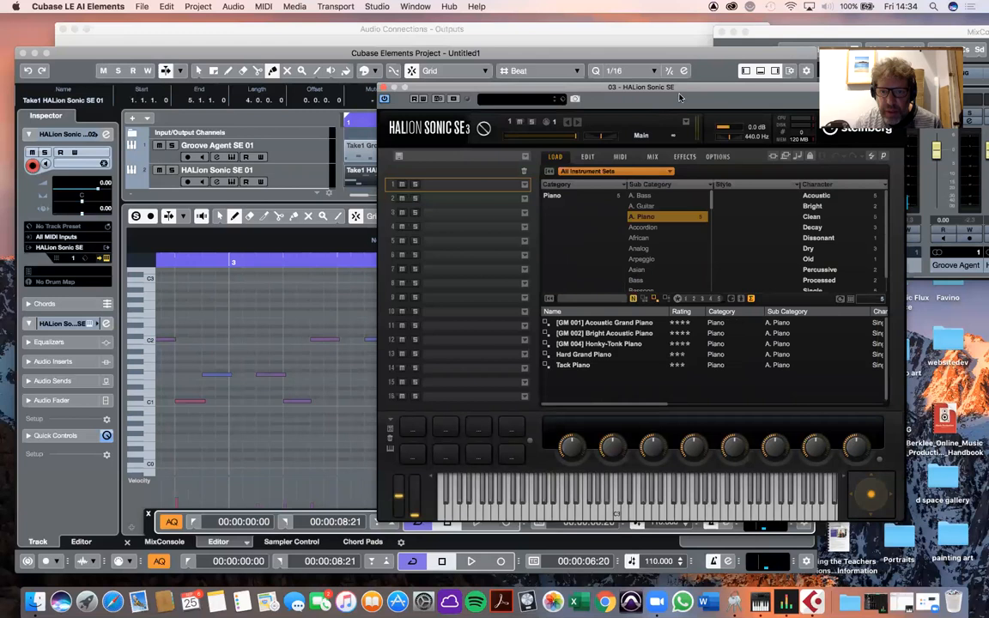
pyautogui.moveTo(685, 91); pyautogui.dragTo(484, 52)
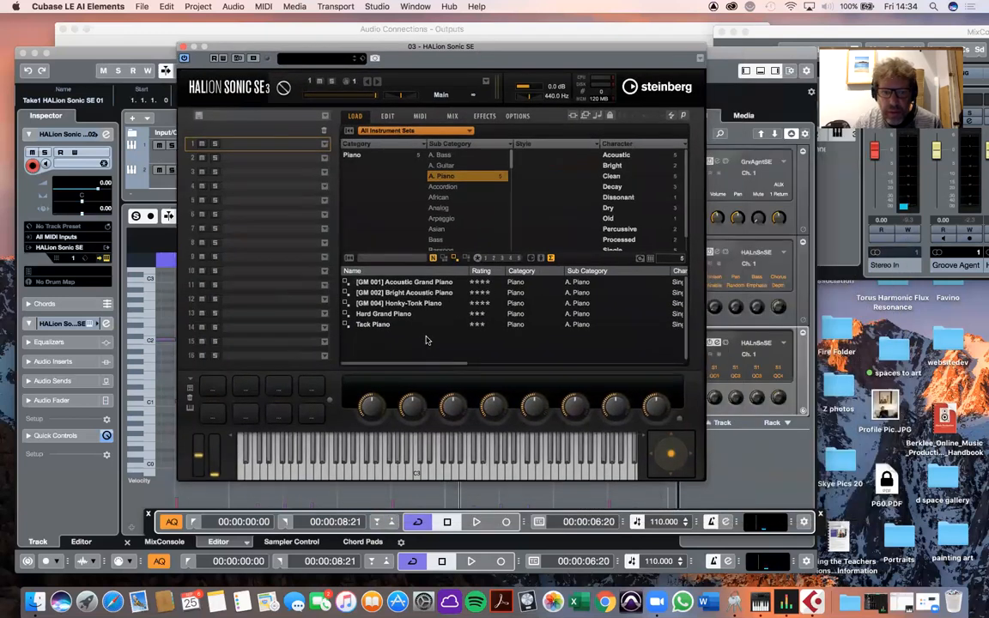
pyautogui.click(411, 295)
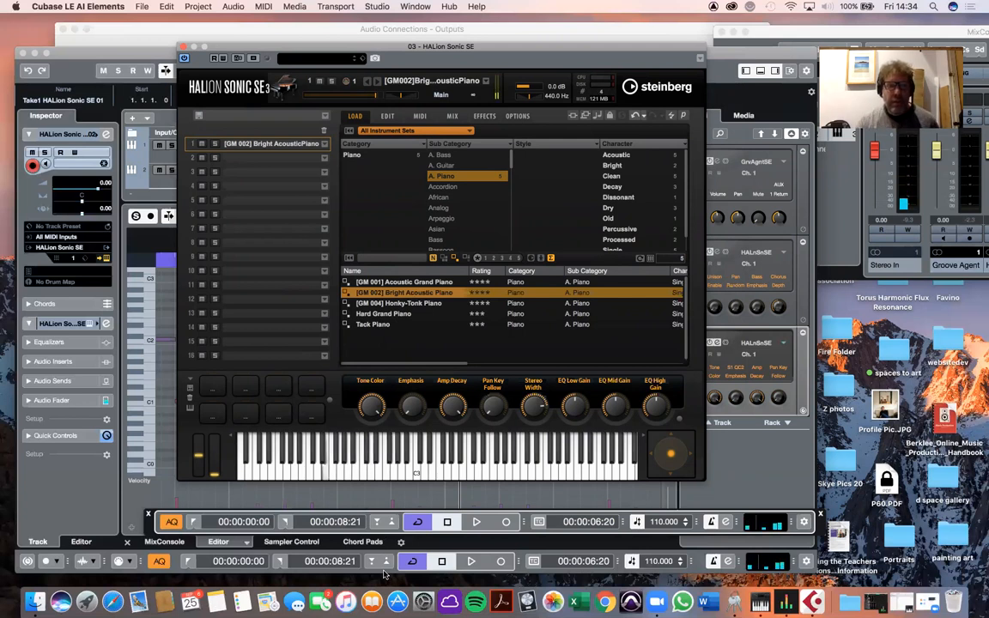
pyautogui.click(183, 45)
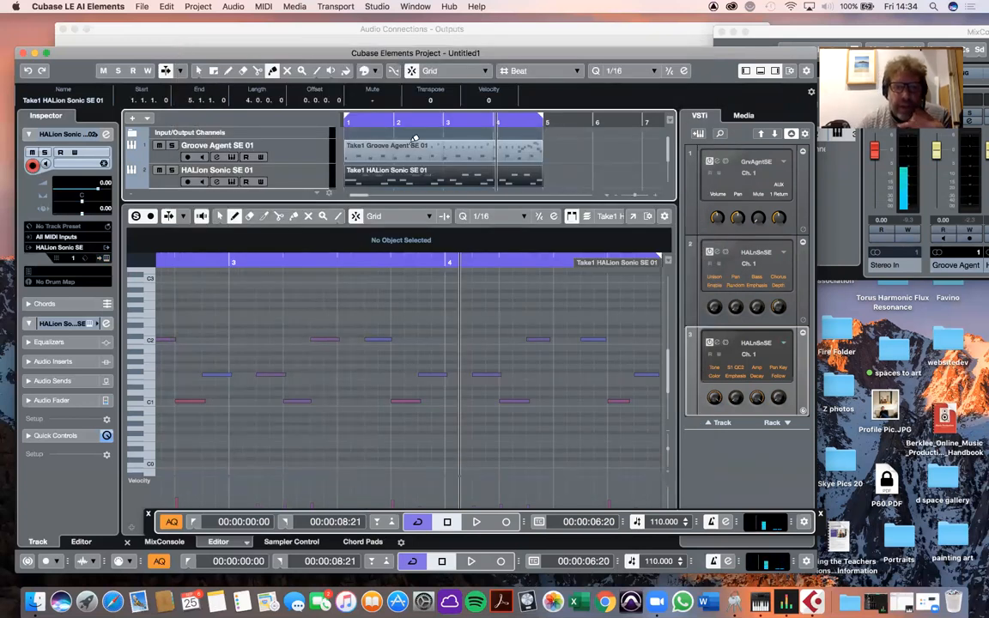
# Show the chord pads for the new piano track and audition the C, A7, Dmin and B7 pads
pyautogui.scroll(-2, 414, 170)
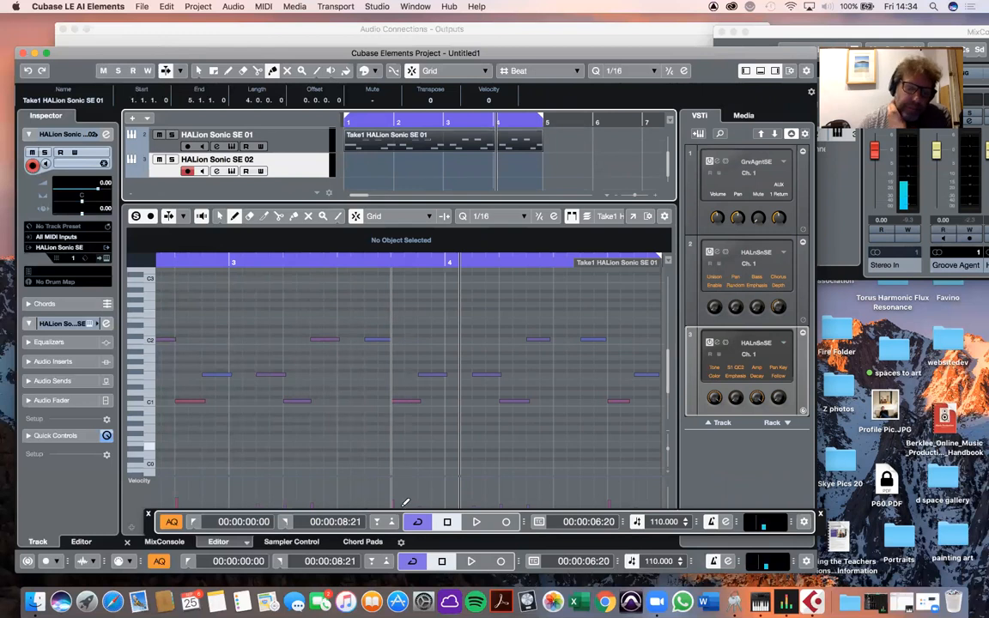
pyautogui.click(363, 542)
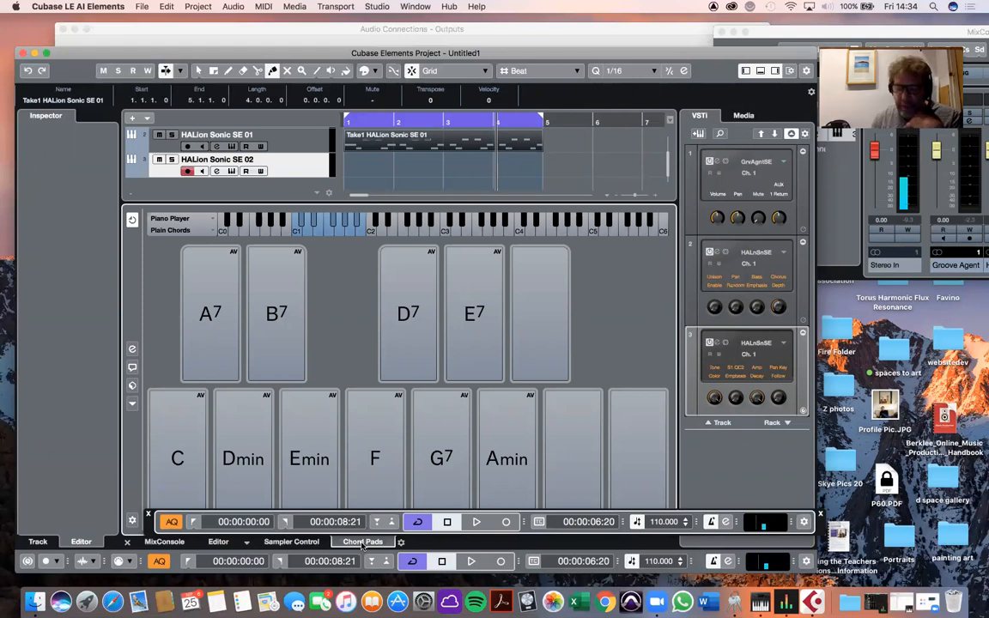
pyautogui.click(178, 440)
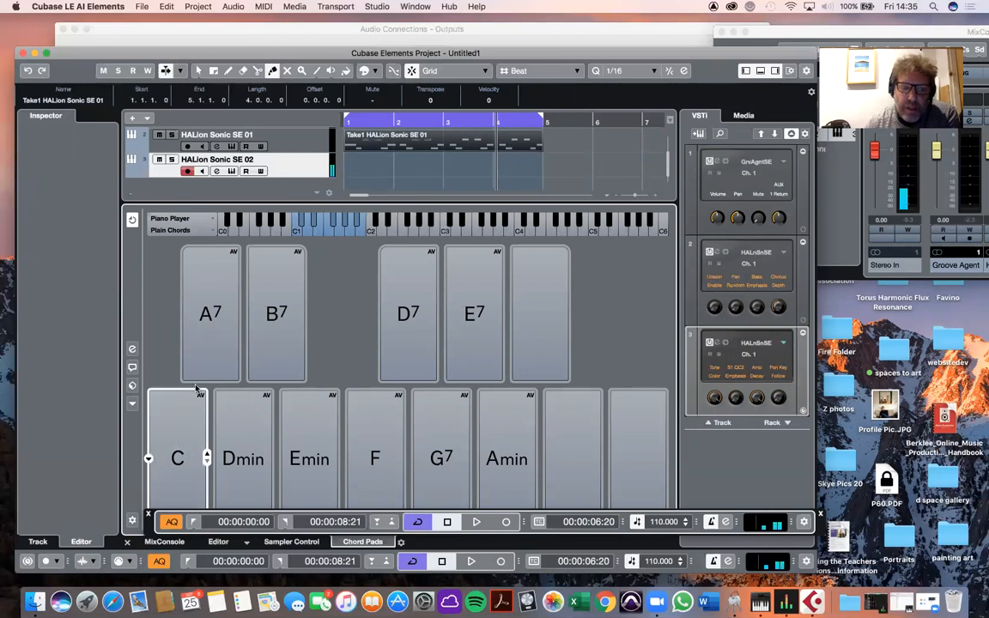
pyautogui.click(211, 346)
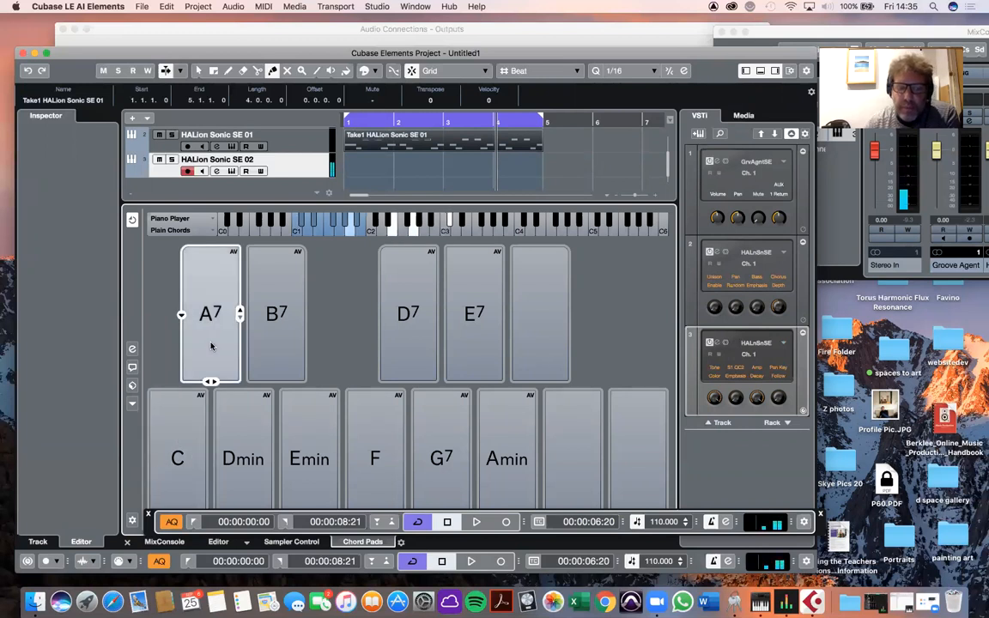
pyautogui.click(250, 459)
pyautogui.click(271, 354)
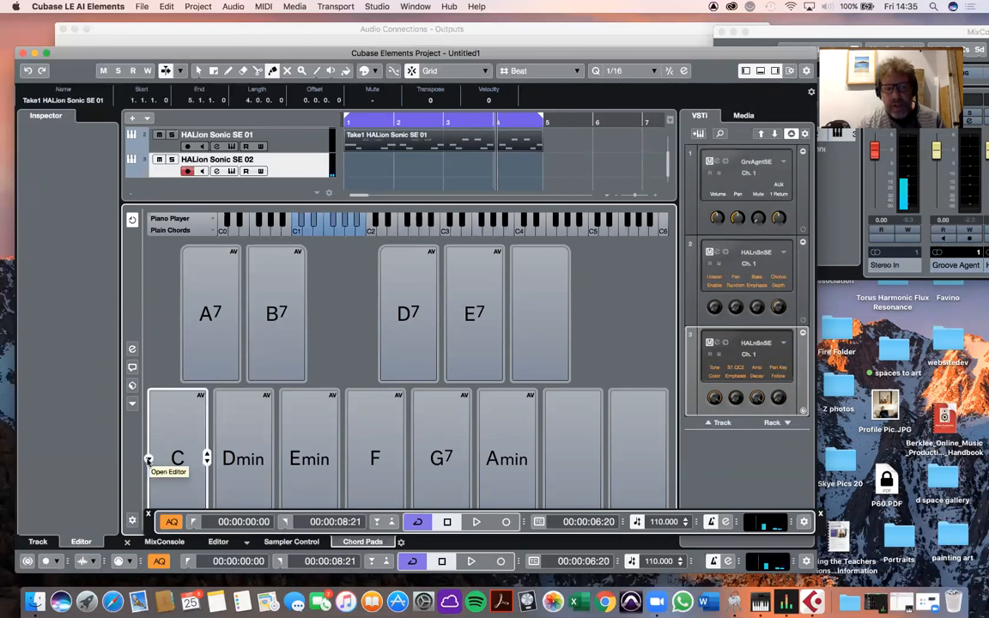
# View the chord editor for the C pad and close it
pyautogui.click(147, 459)
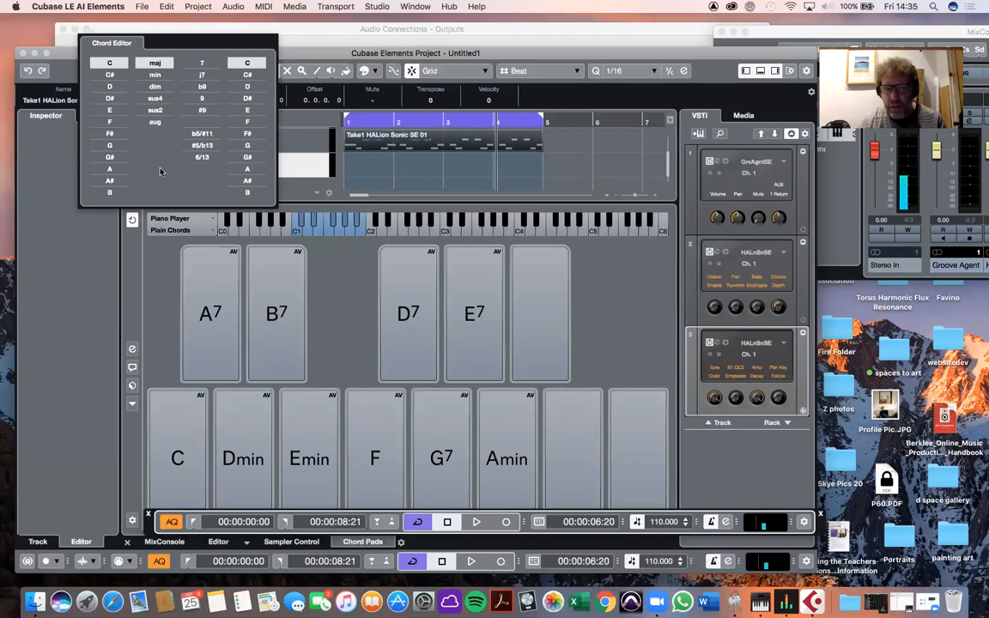
pyautogui.click(158, 316)
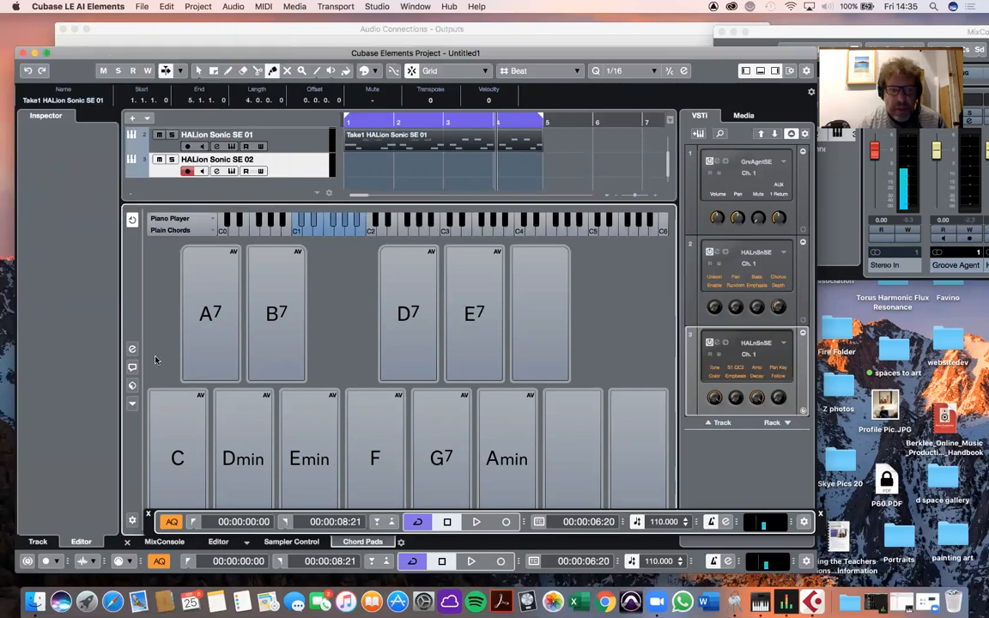
# Load the chords from the Minor Scale Key C preset onto the chord pads
pyautogui.click(133, 385)
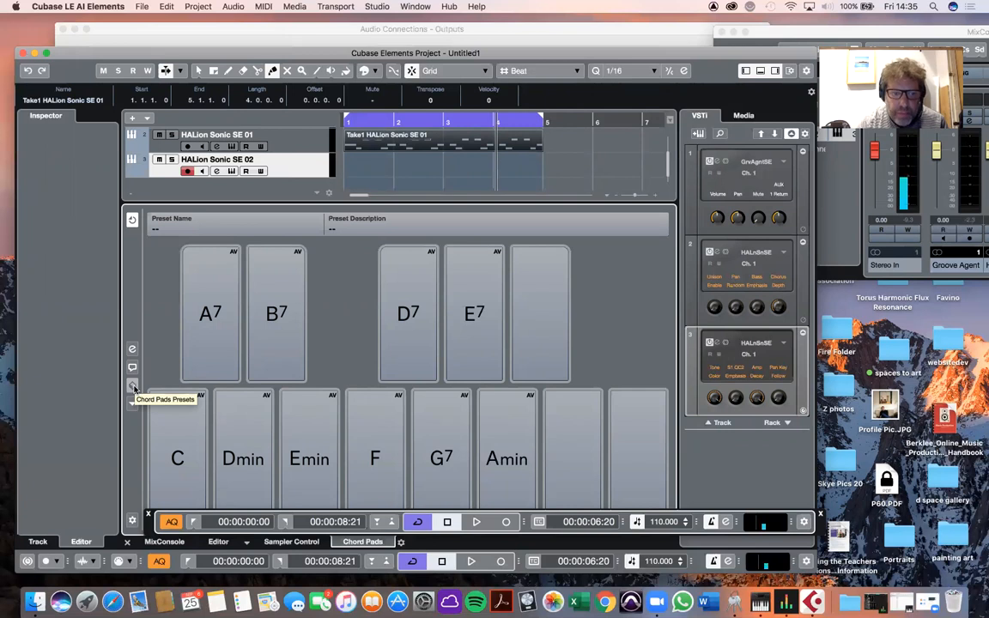
pyautogui.click(133, 387)
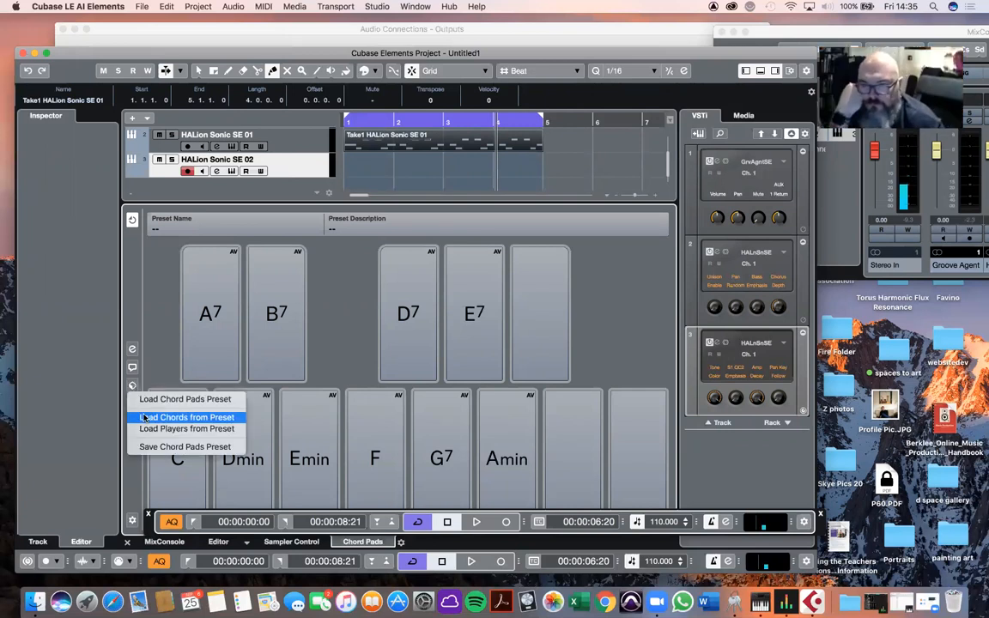
pyautogui.click(144, 417)
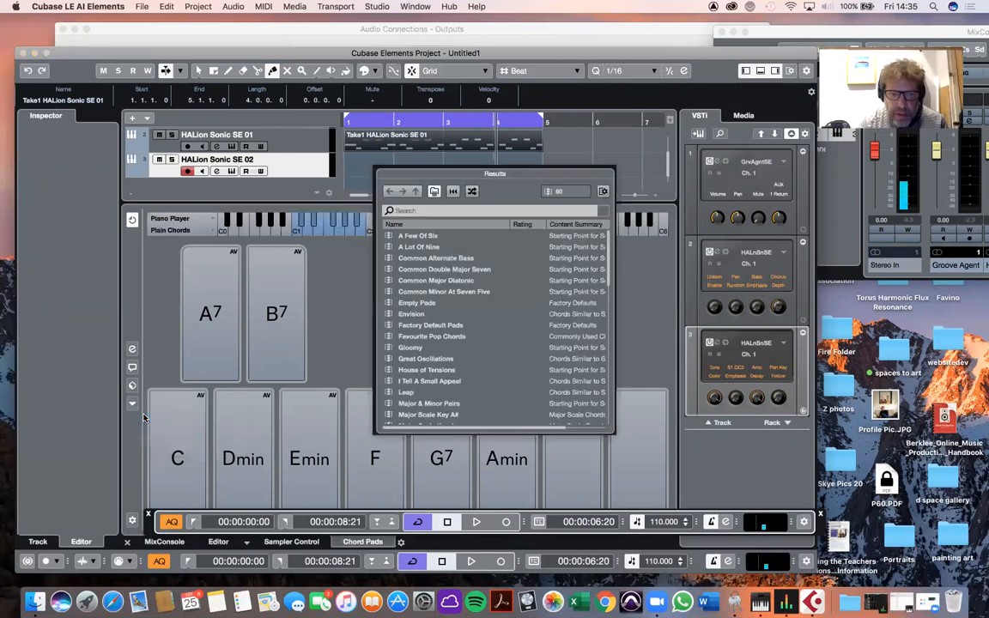
pyautogui.scroll(-5, 455, 327)
pyautogui.scroll(-3, 456, 327)
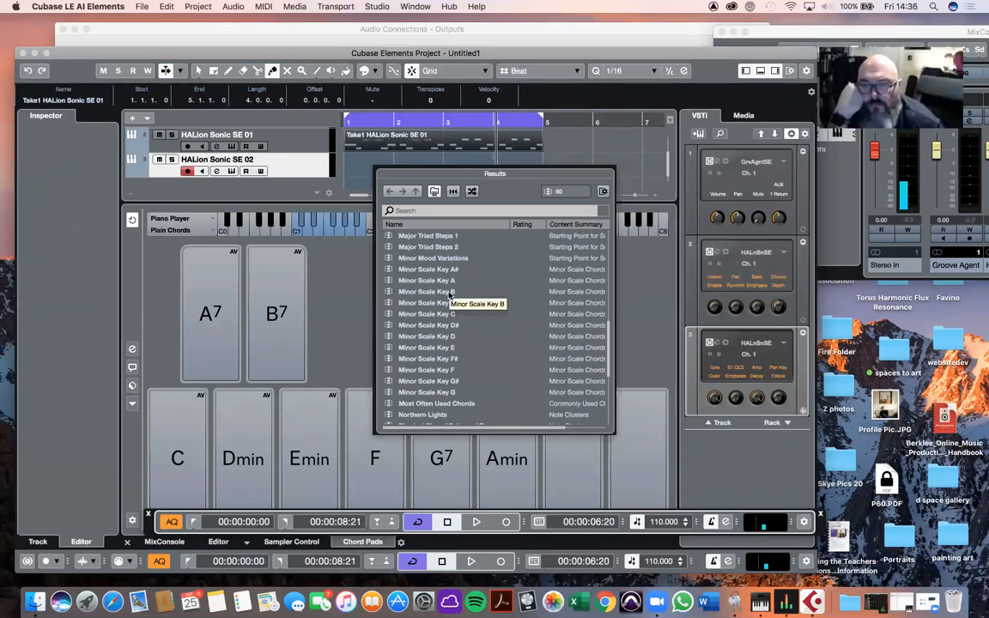
pyautogui.click(431, 315)
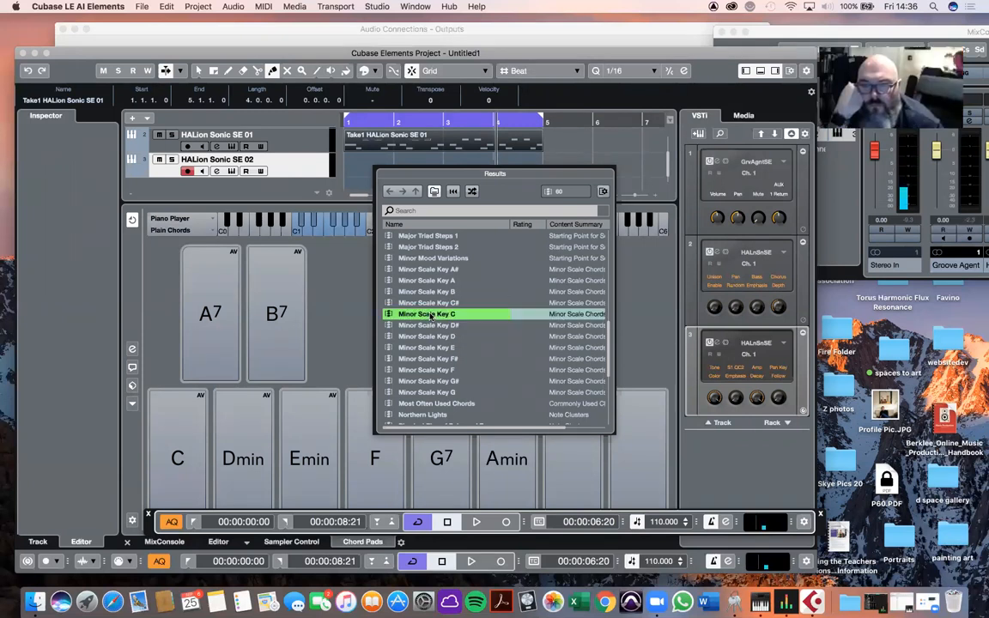
pyautogui.doubleClick(431, 315)
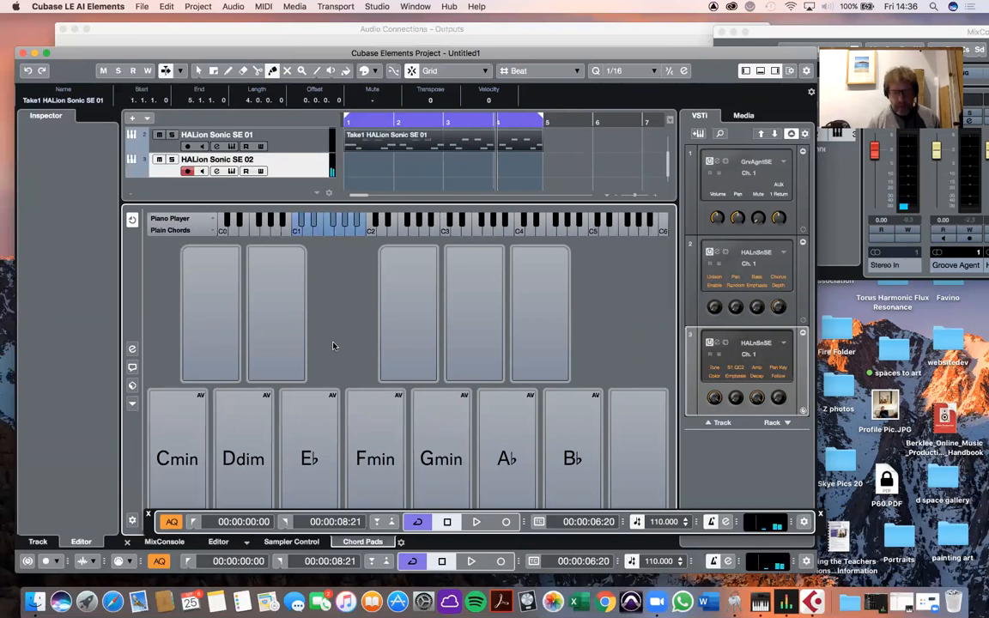
# Record a four-bar chord-pad part on the HALion Sonic SE 02 track over the loop, play it back and stop
pyautogui.press('space')
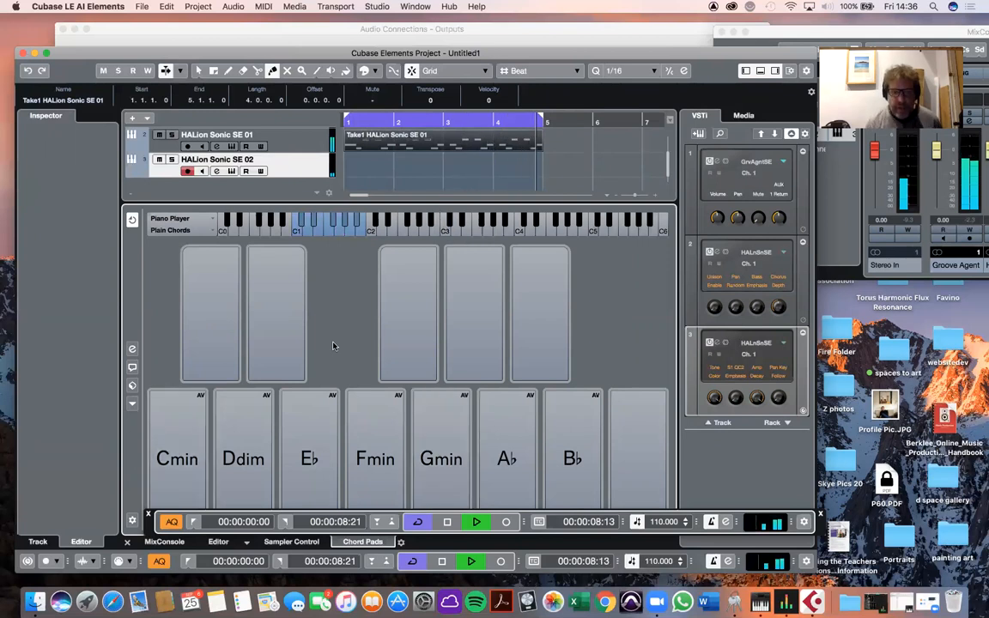
pyautogui.click(505, 521)
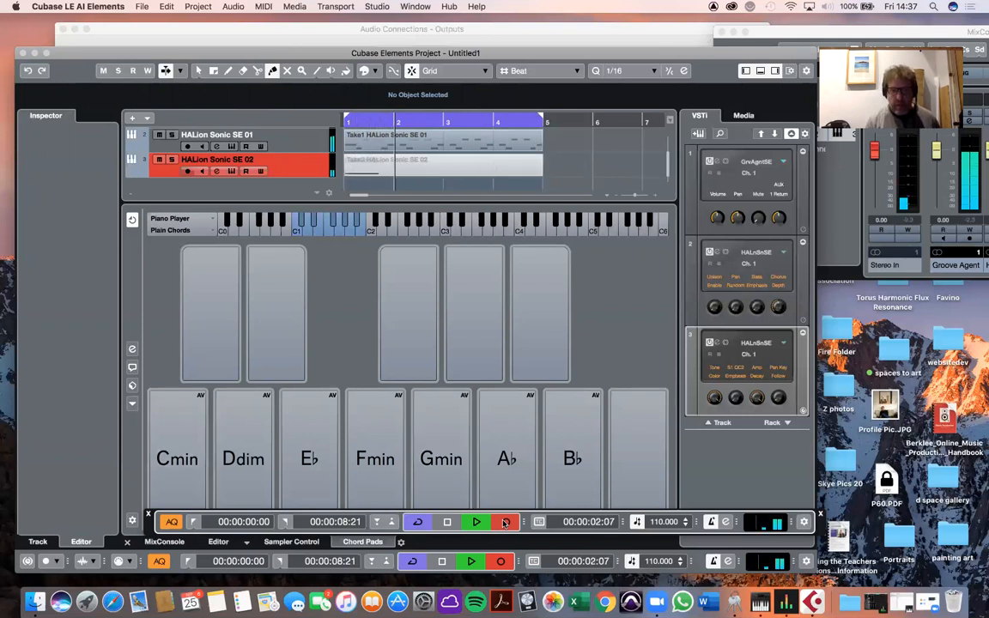
pyautogui.click(505, 522)
pyautogui.press('space')
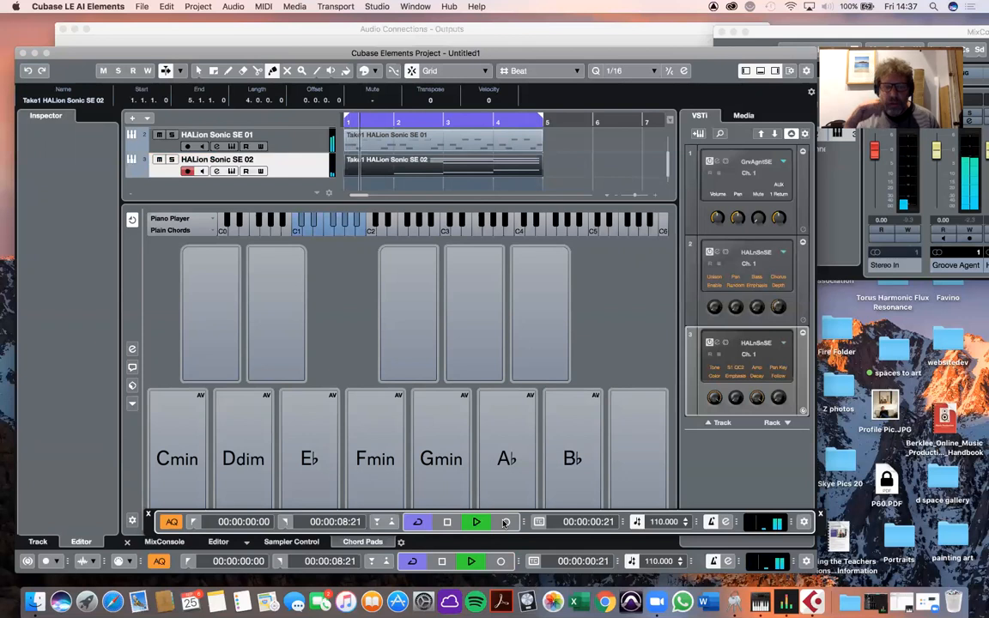
pyautogui.press('space')
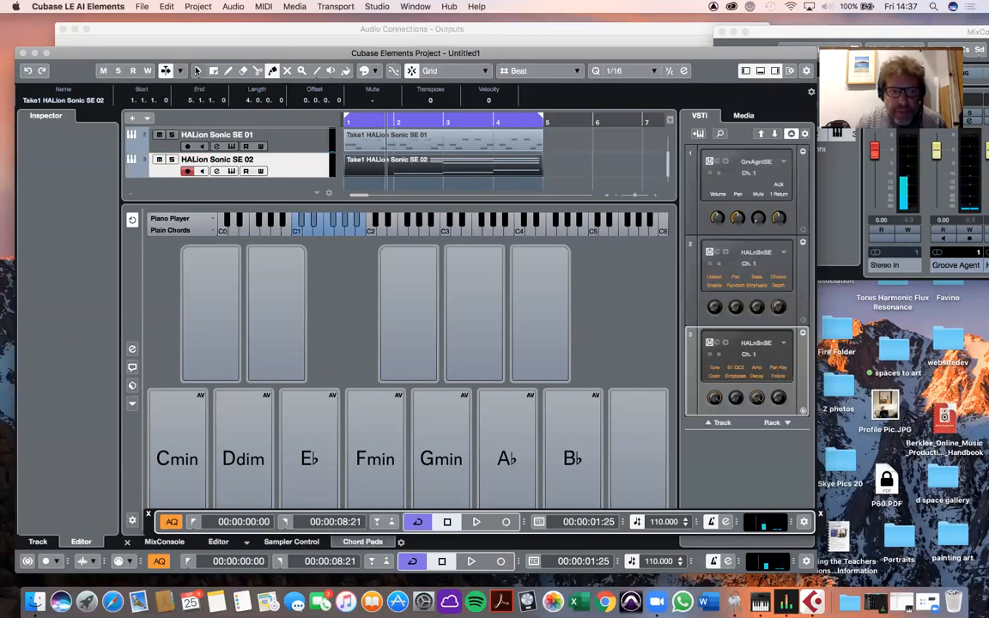
# Open the recorded HALion Sonic SE 02 part in the Key Editor with the Object Selection tool active and all four bars shown
pyautogui.click(198, 72)
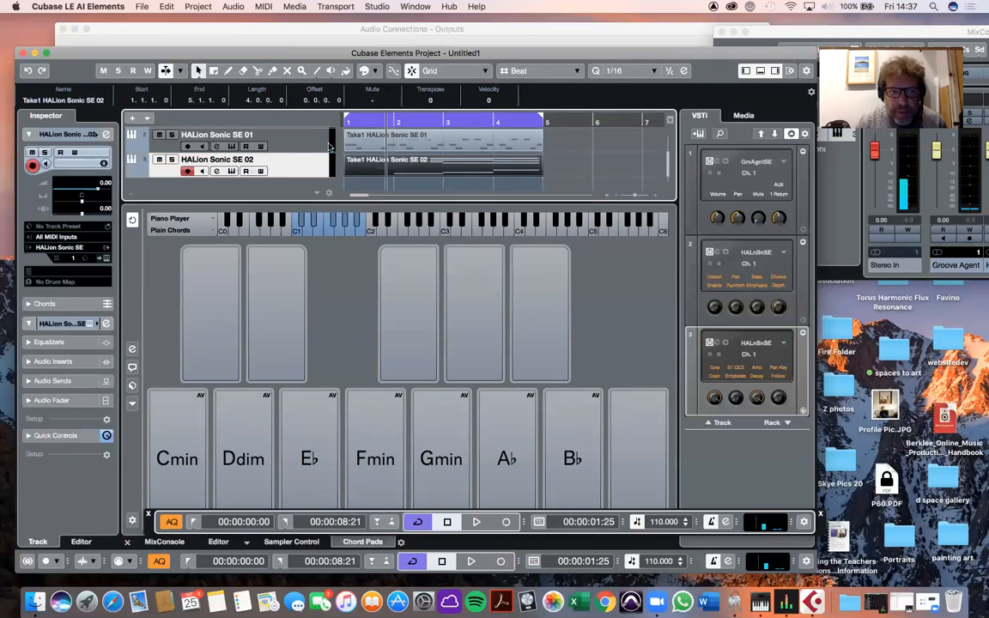
pyautogui.doubleClick(421, 172)
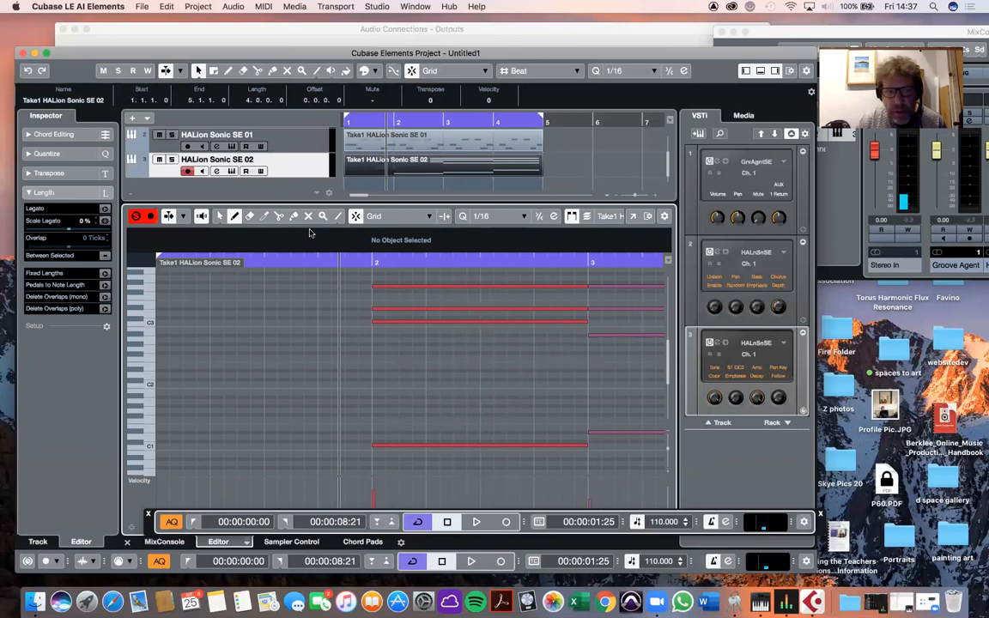
pyautogui.click(219, 216)
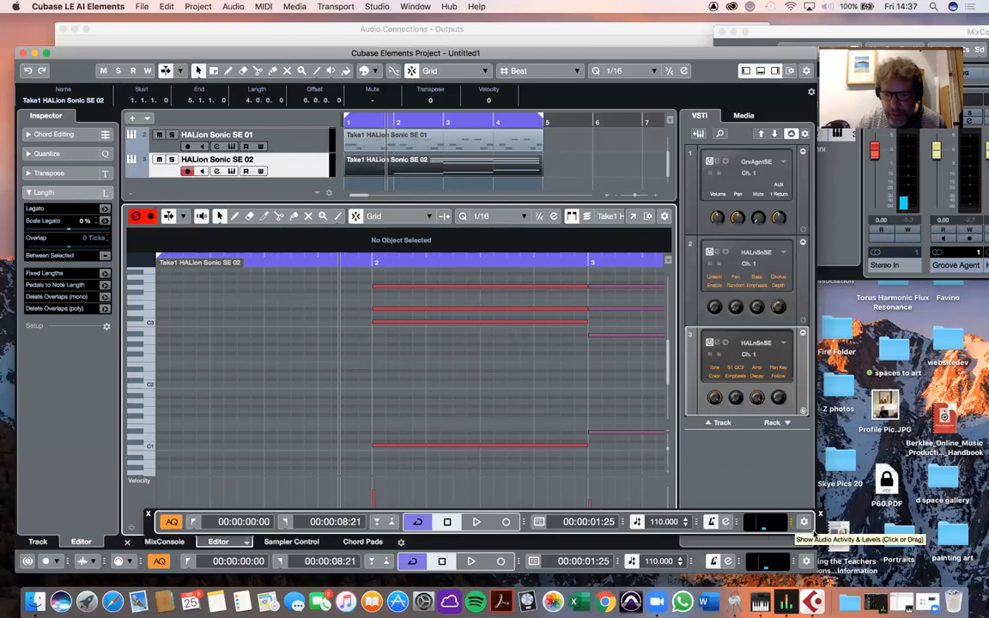
pyautogui.moveTo(821, 534); pyautogui.dragTo(856, 493)
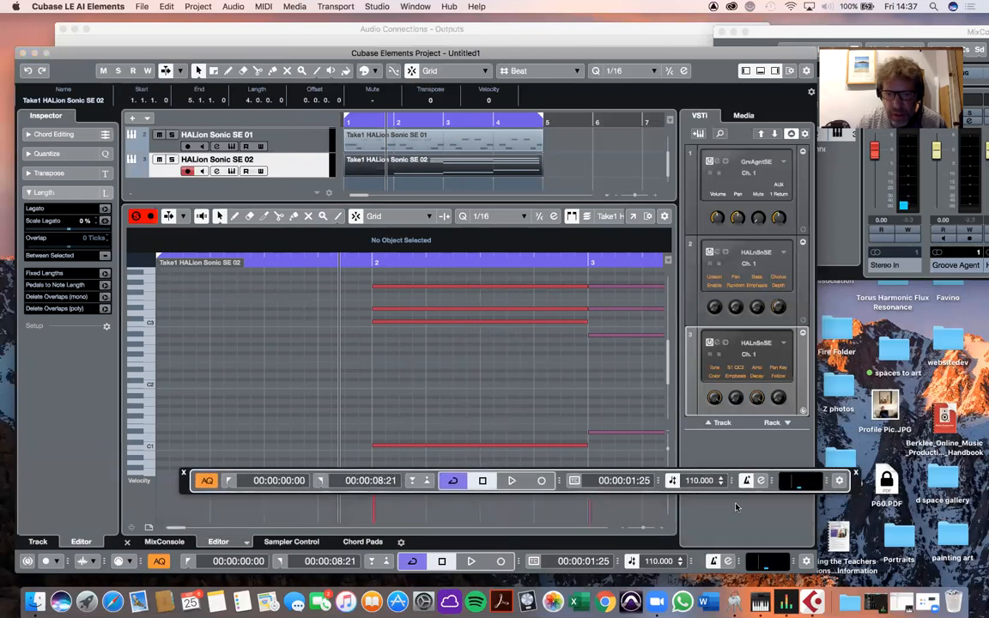
pyautogui.moveTo(643, 528); pyautogui.dragTo(642, 529)
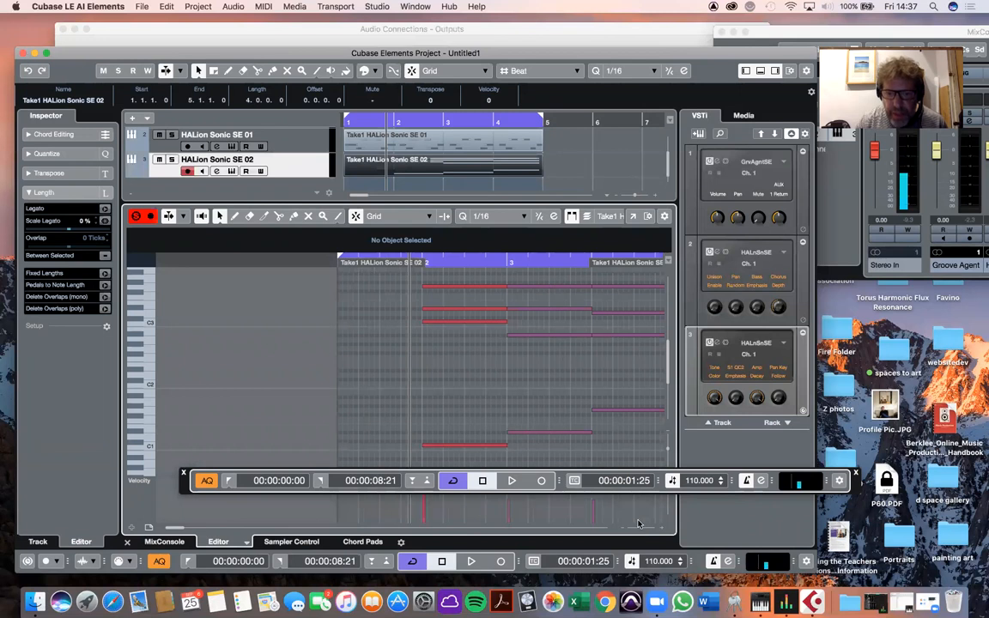
pyautogui.hscroll(5, 565, 357)
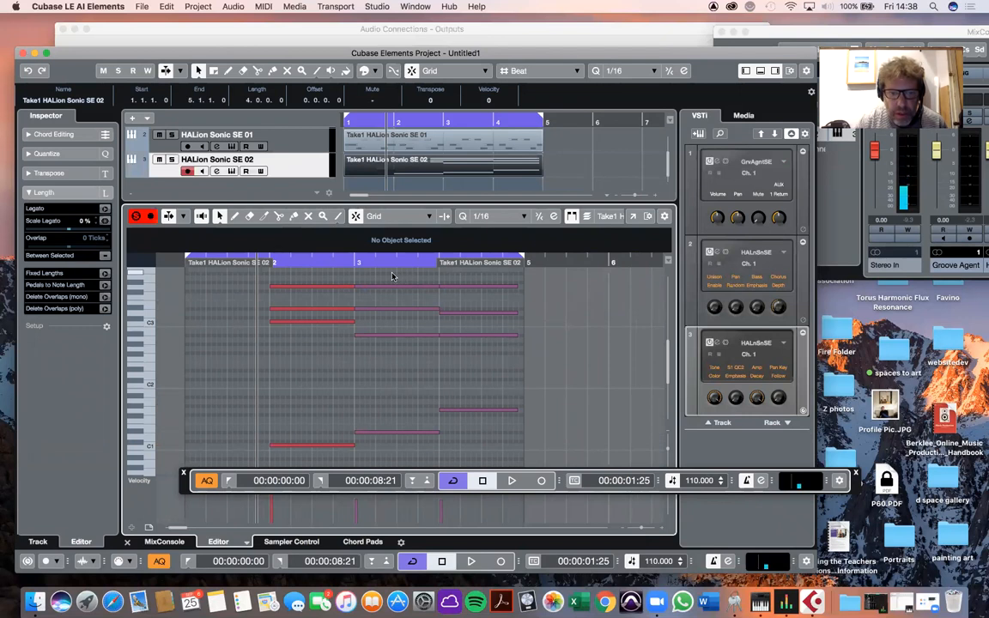
# Copy the chord notes in bar 3 to the empty bar 1 and play back the piano part
pyautogui.moveTo(391, 277); pyautogui.dragTo(391, 442)
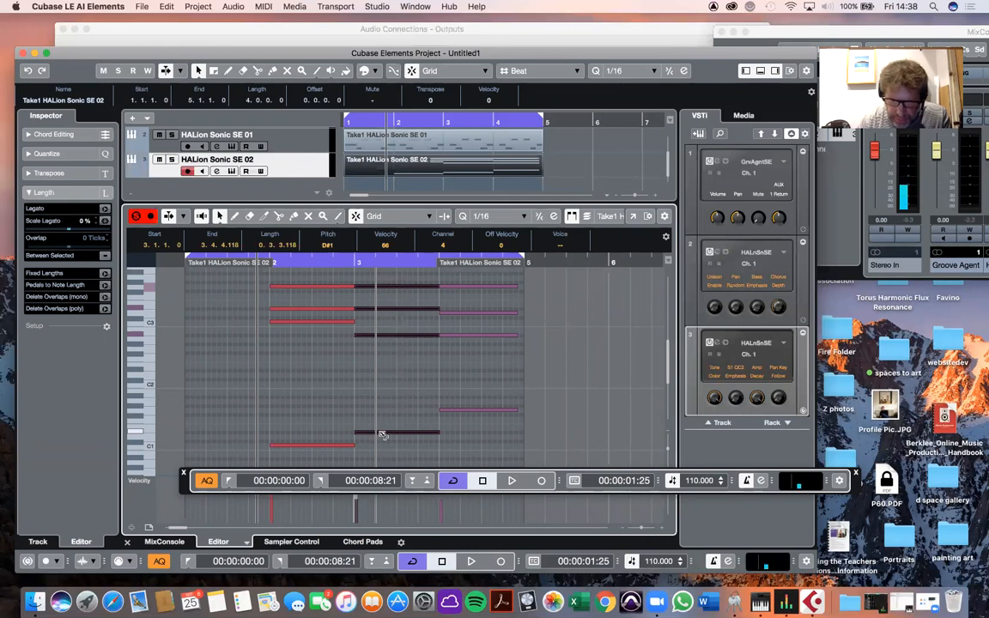
pyautogui.moveTo(383, 435)
pyautogui.mouseDown()
pyautogui.moveTo(211, 436)
pyautogui.moveTo(394, 440)
pyautogui.moveTo(384, 437)
pyautogui.mouseUp()
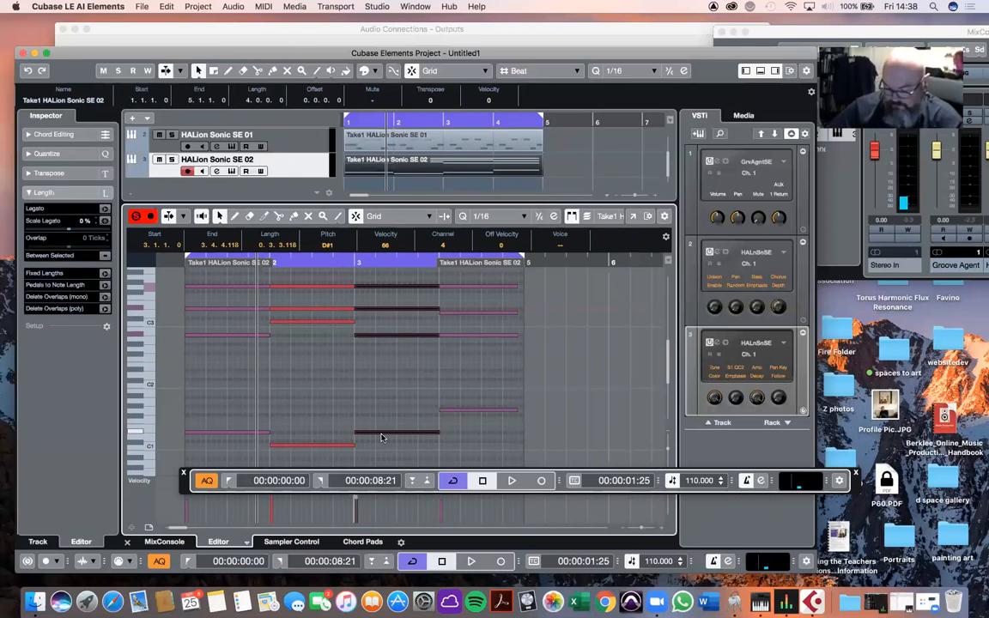
pyautogui.press('space')
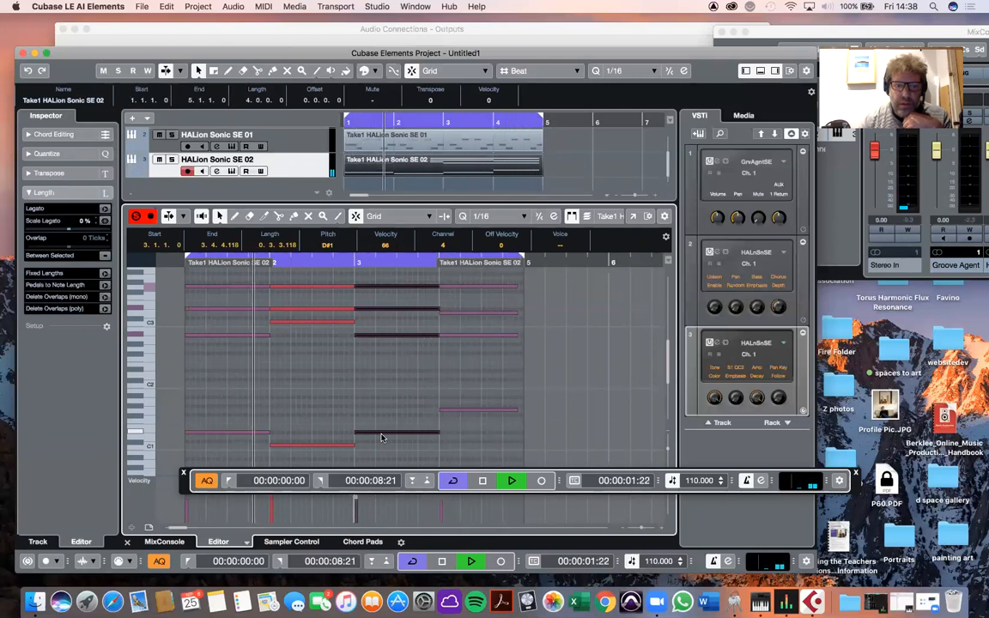
pyautogui.press('space')
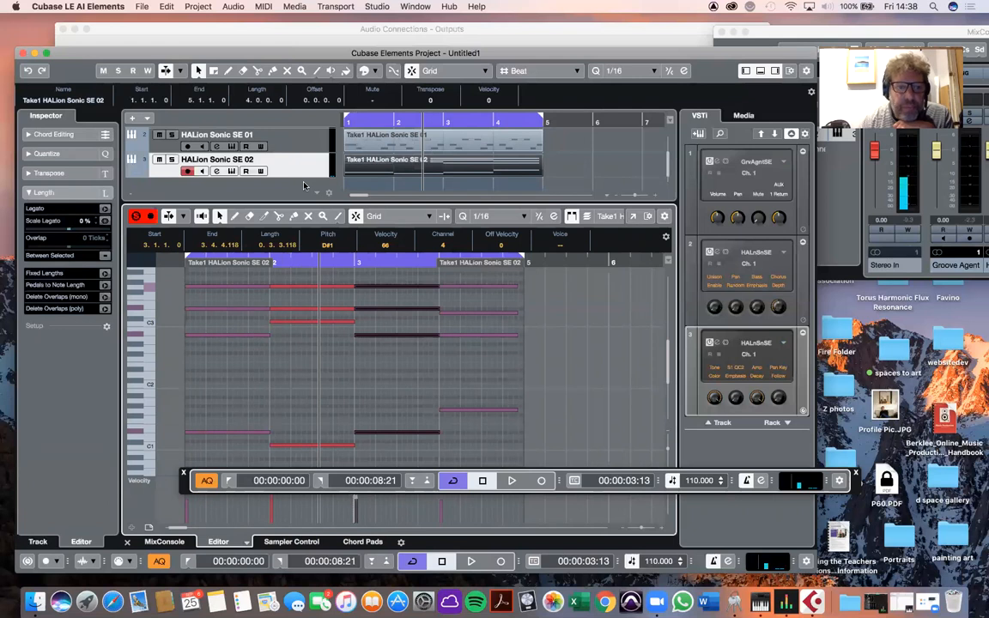
# Turn off the Key Editor's solo and play the loop with the drum and bass tracks
pyautogui.scroll(2, 303, 186)
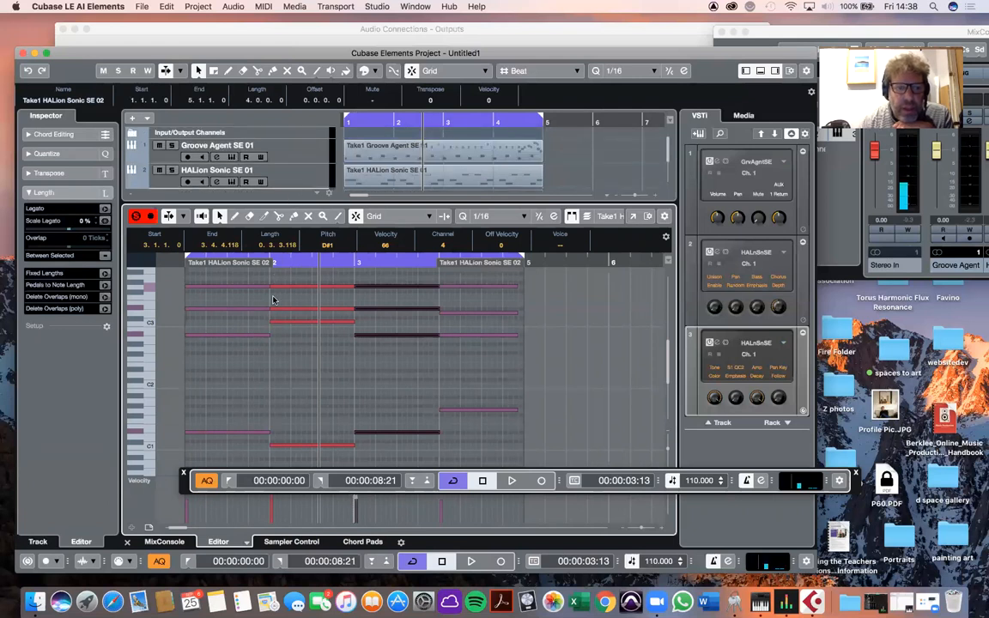
pyautogui.click(135, 216)
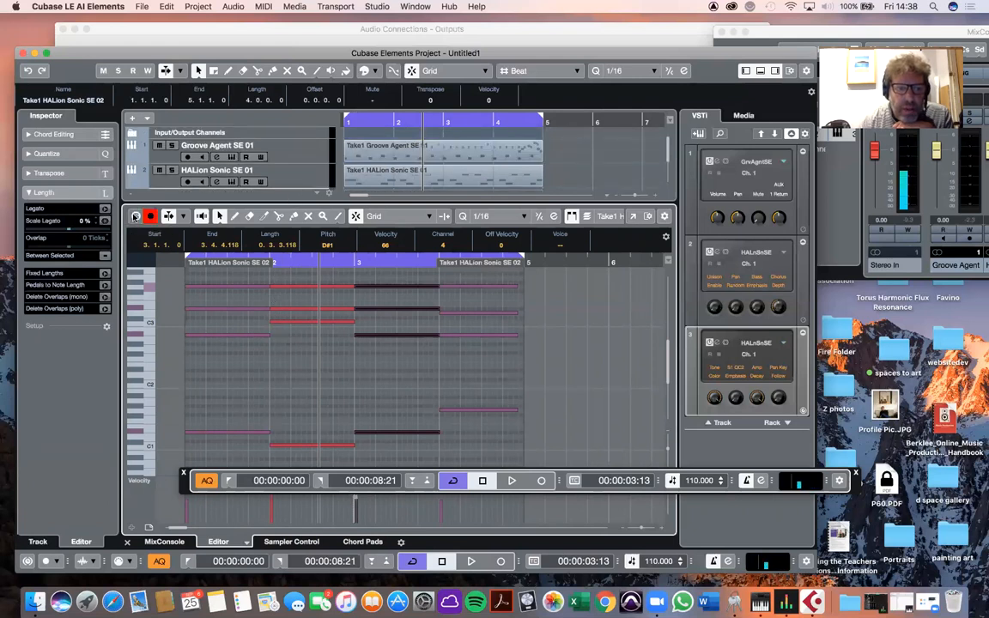
pyautogui.press('space')
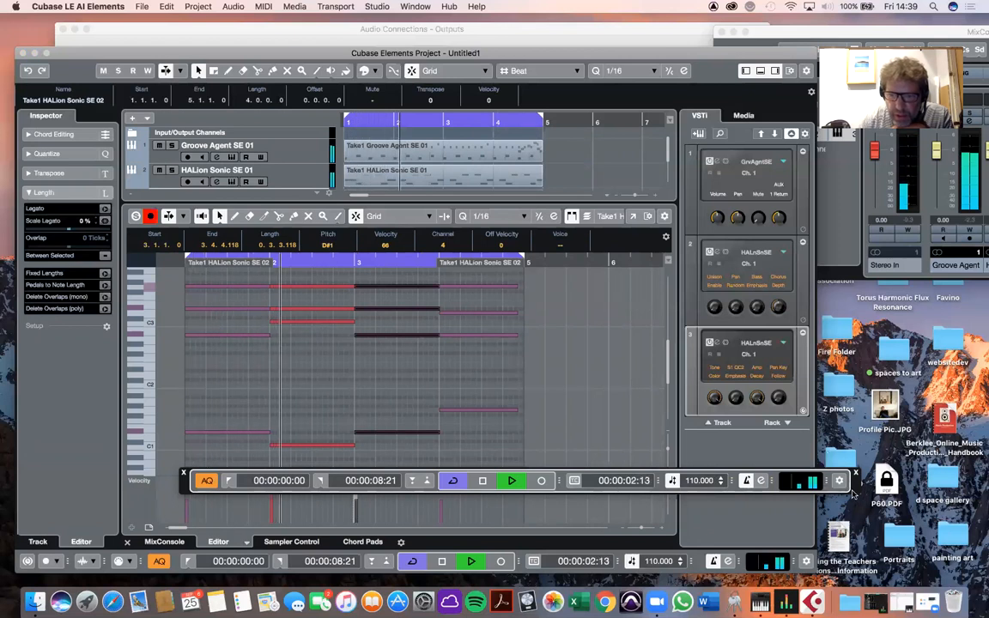
# Move the floating Transport off the velocity lane, lower the piano chord velocities to about 37, and raise the last chord's velocity
pyautogui.moveTo(176, 473); pyautogui.dragTo(101, 422)
pyautogui.moveTo(196, 504); pyautogui.dragTo(533, 503)
pyautogui.press('space')
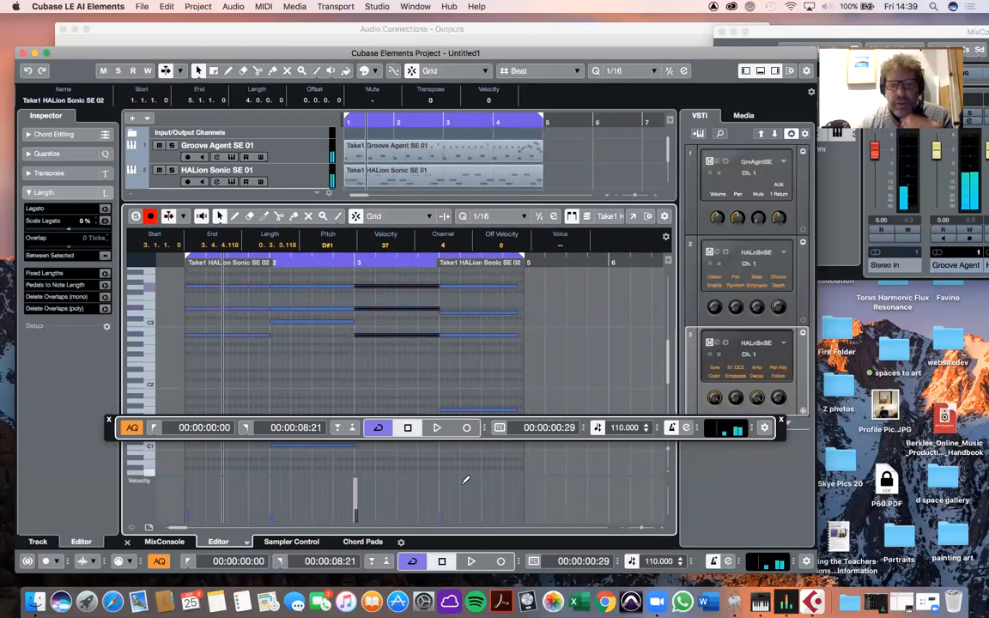
pyautogui.moveTo(444, 497); pyautogui.dragTo(446, 494)
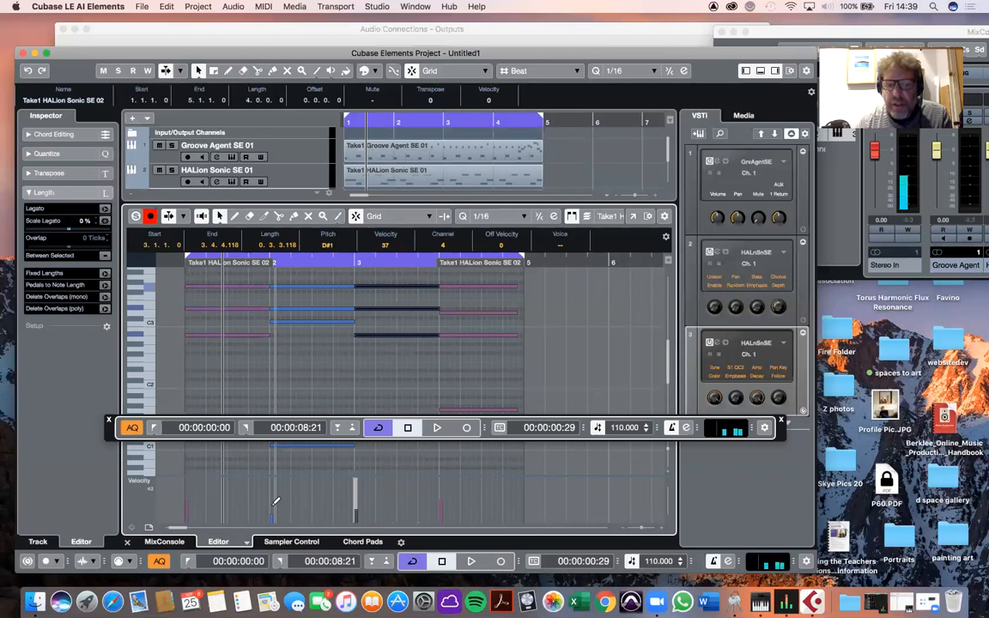
pyautogui.click(443, 487)
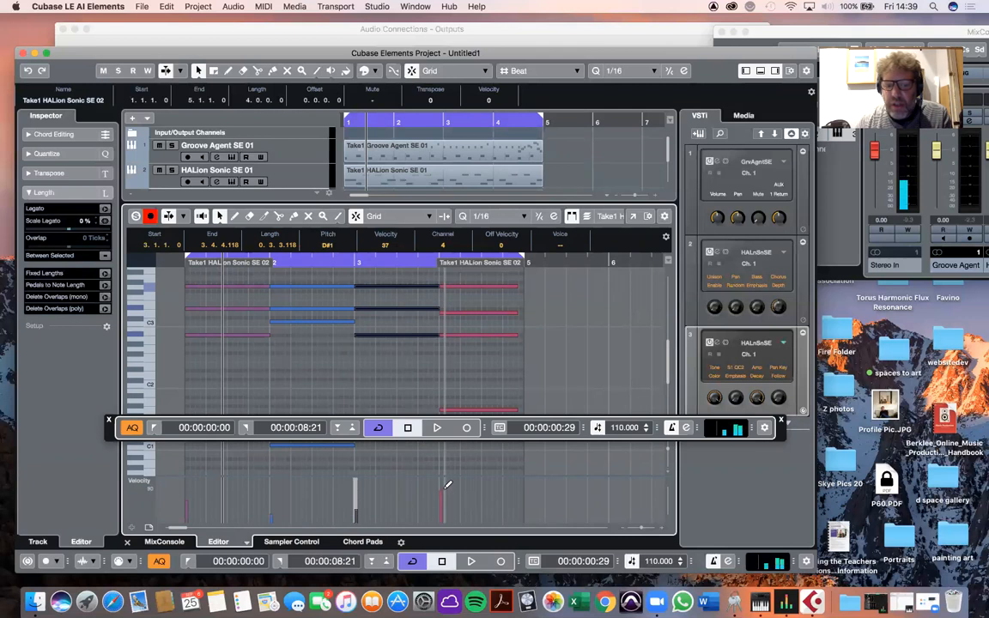
# Even out the chord velocities during loop playback, setting the bar 3 chord to 75, and stop
pyautogui.press('space')
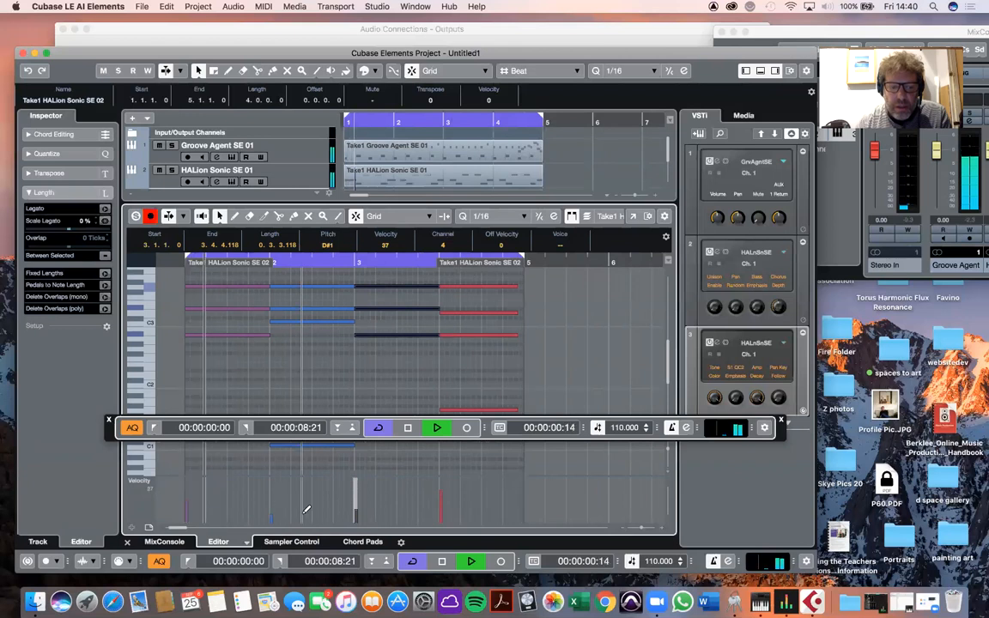
pyautogui.click(271, 505)
pyautogui.click(356, 496)
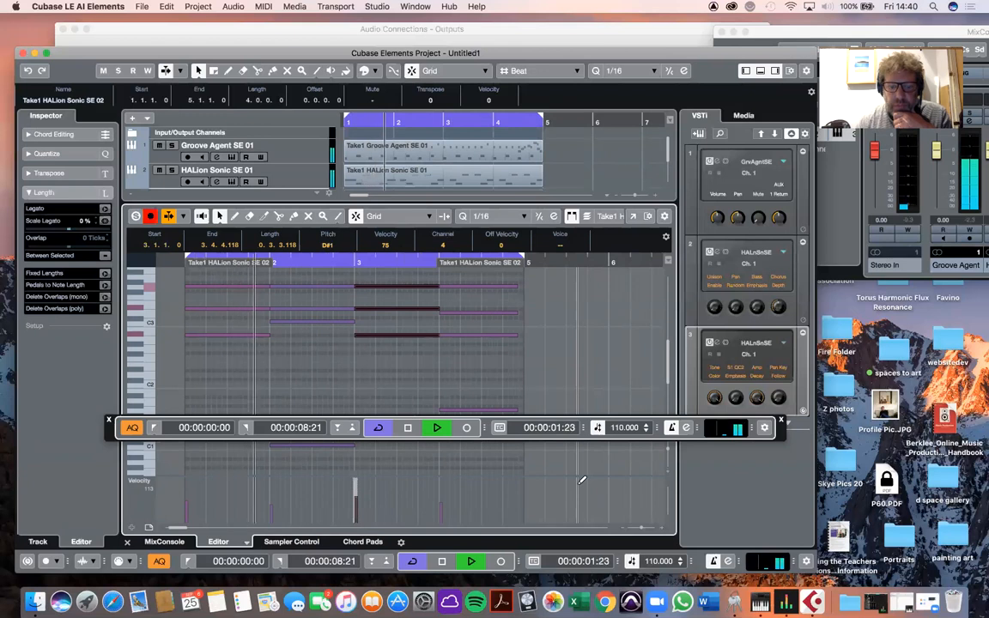
pyautogui.press('space')
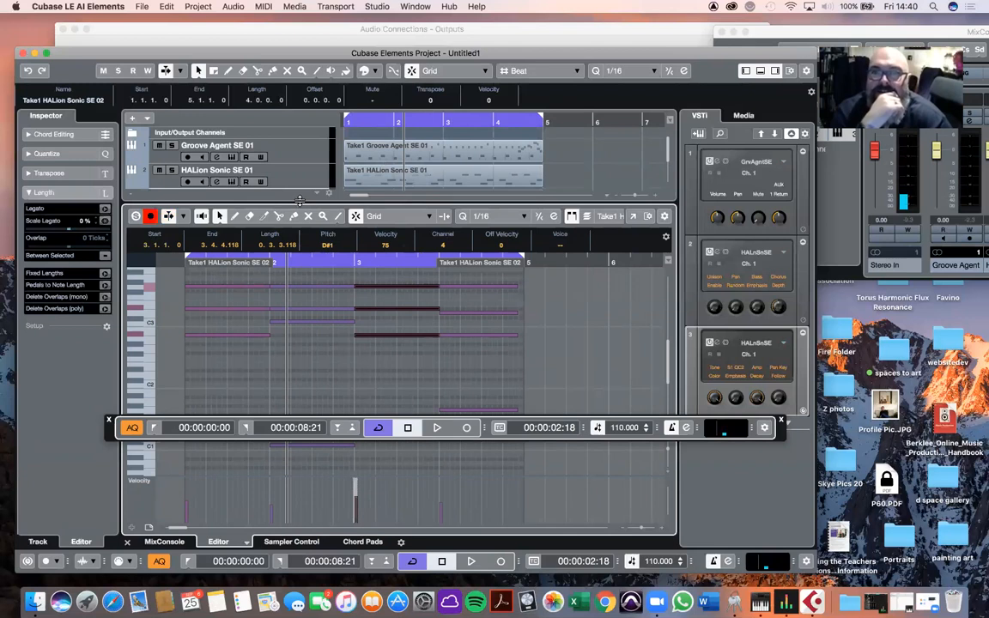
# Enlarge the track area to show all three instrument tracks and move the floating Transport lower
pyautogui.moveTo(300, 200); pyautogui.dragTo(302, 360)
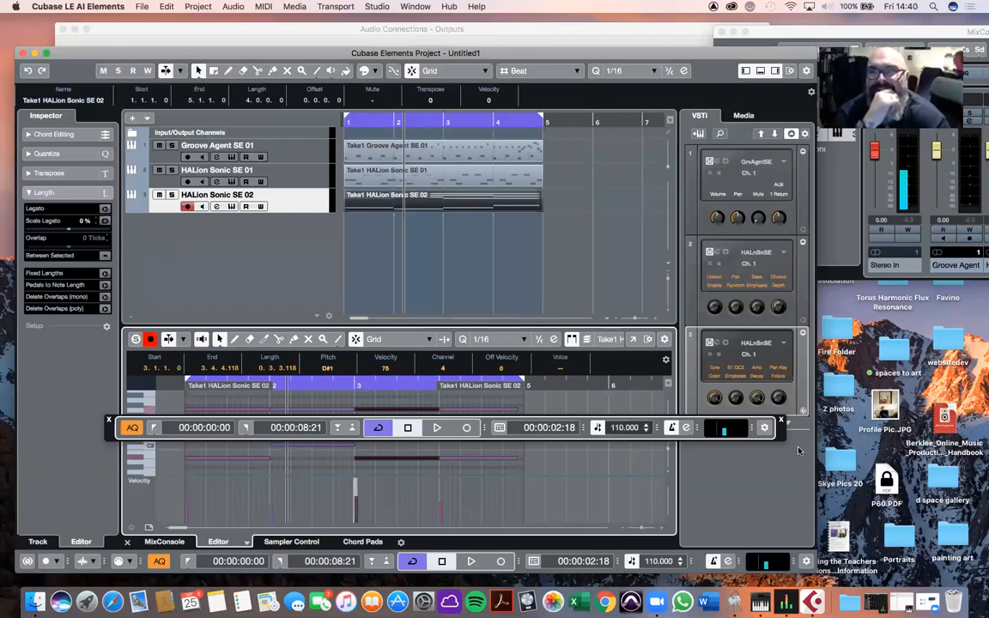
pyautogui.moveTo(780, 436); pyautogui.dragTo(822, 502)
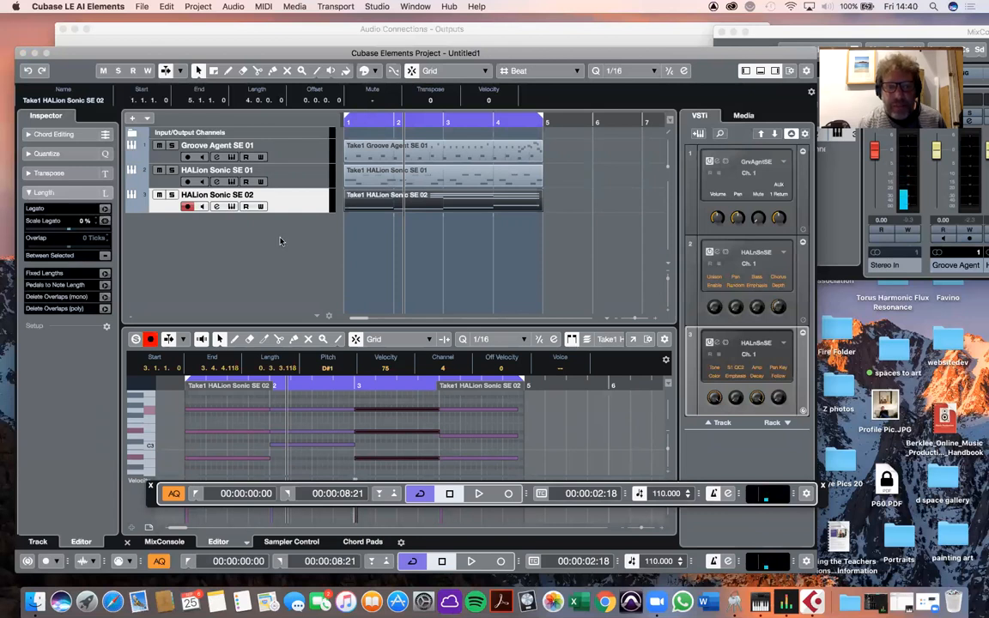
# Add one instrument track using the Prologue synth, routed to Stereo Out
pyautogui.click(132, 118)
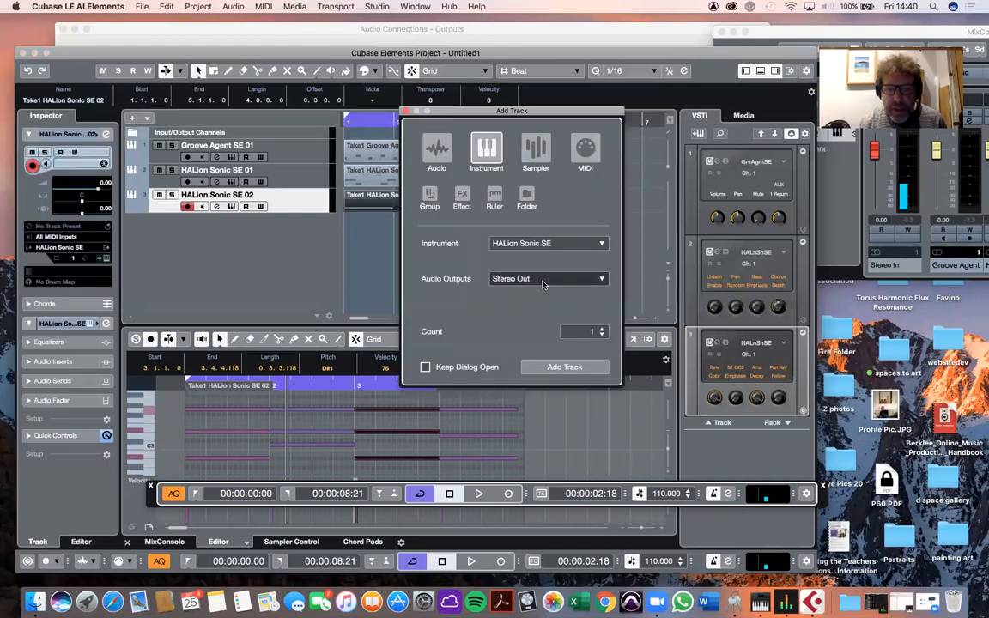
pyautogui.click(542, 280)
pyautogui.click(495, 262)
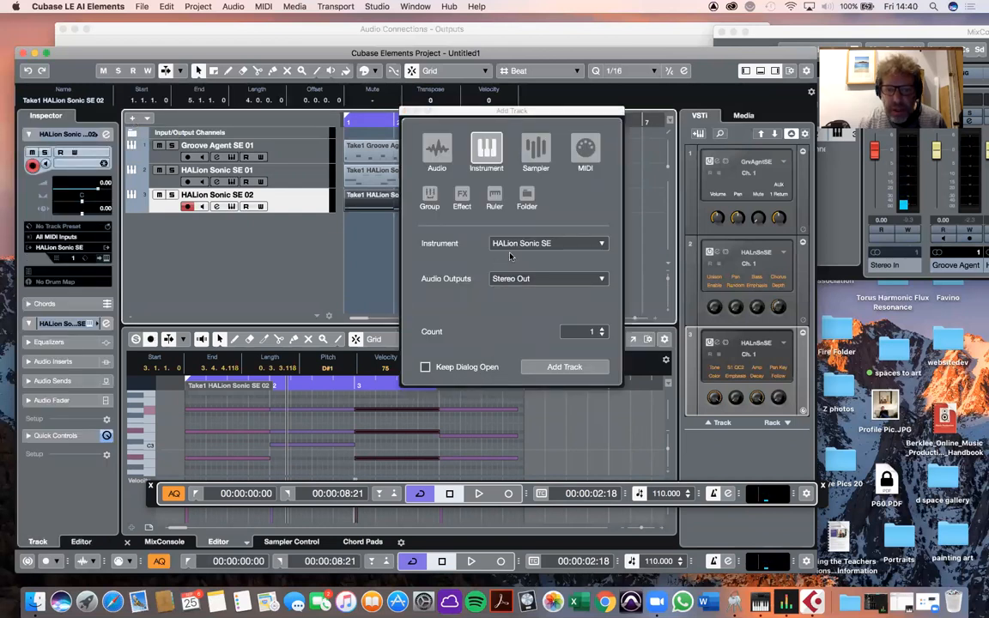
pyautogui.click(513, 245)
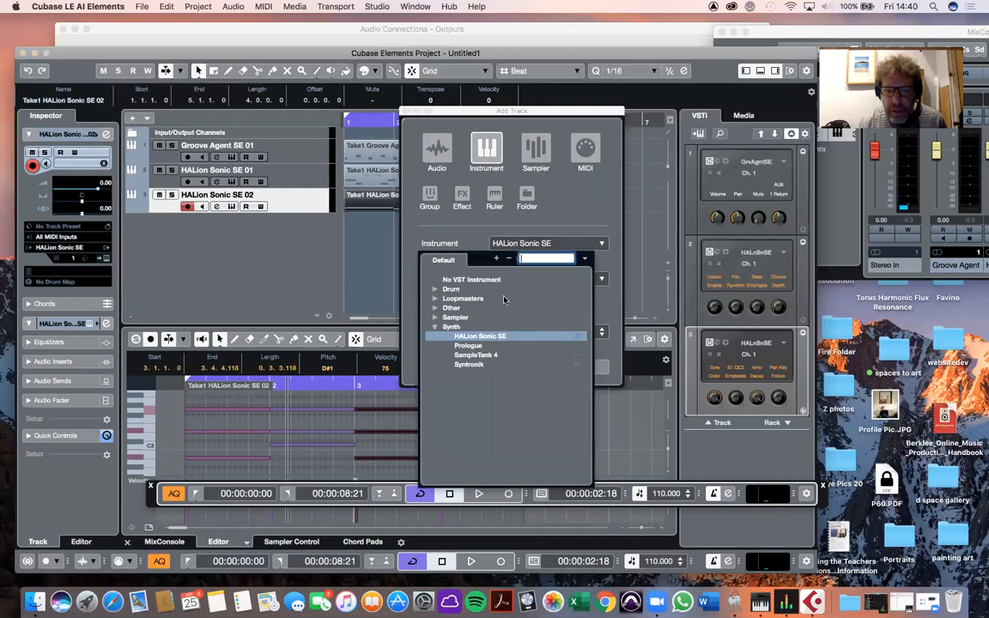
pyautogui.click(469, 346)
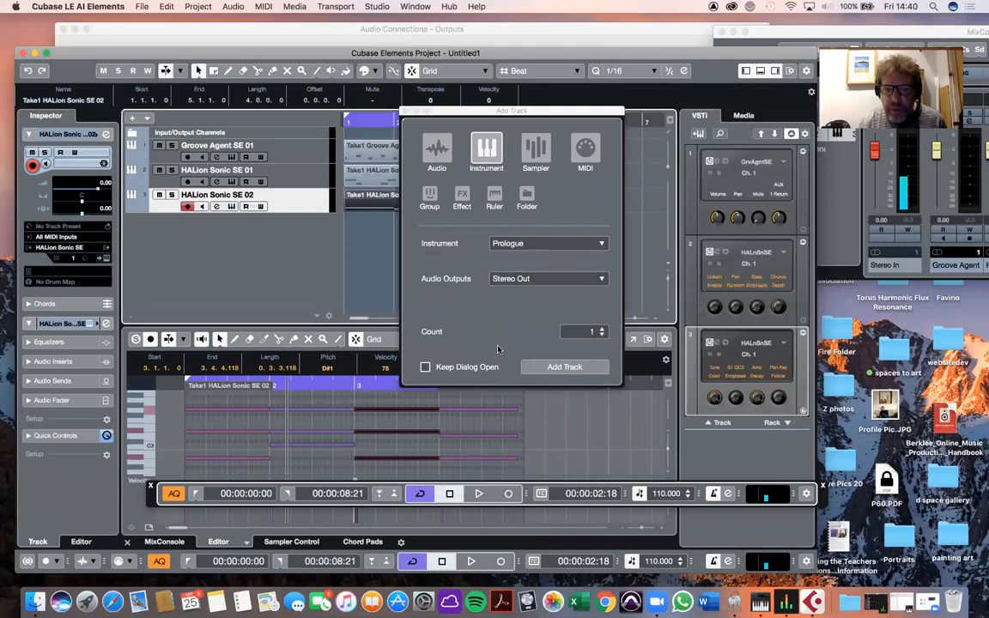
pyautogui.click(544, 367)
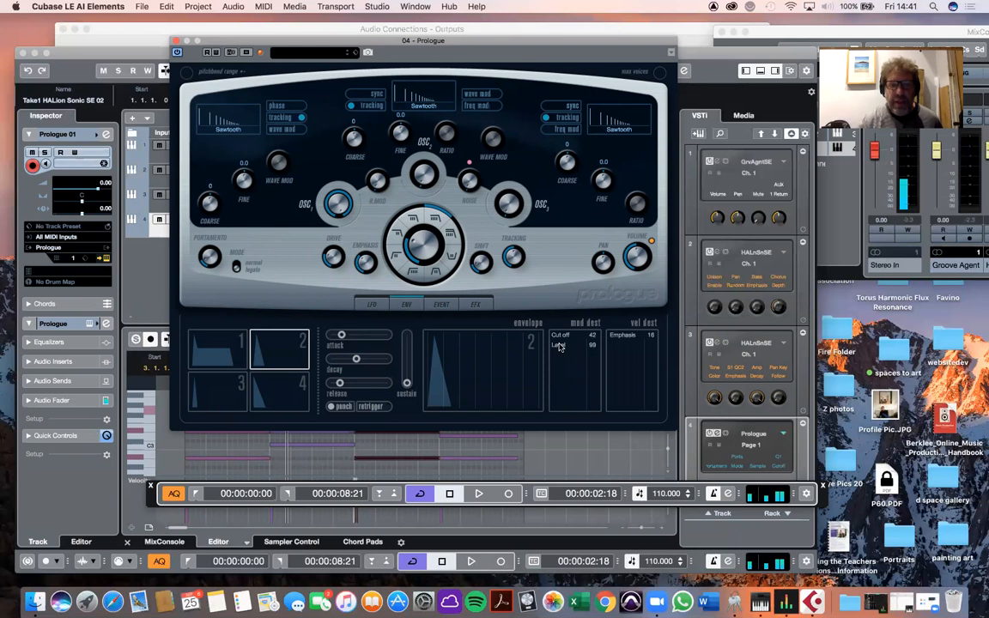
# Load the Big Lead preset from Prologue's Synth Lead category and close the instrument window
pyautogui.click(329, 55)
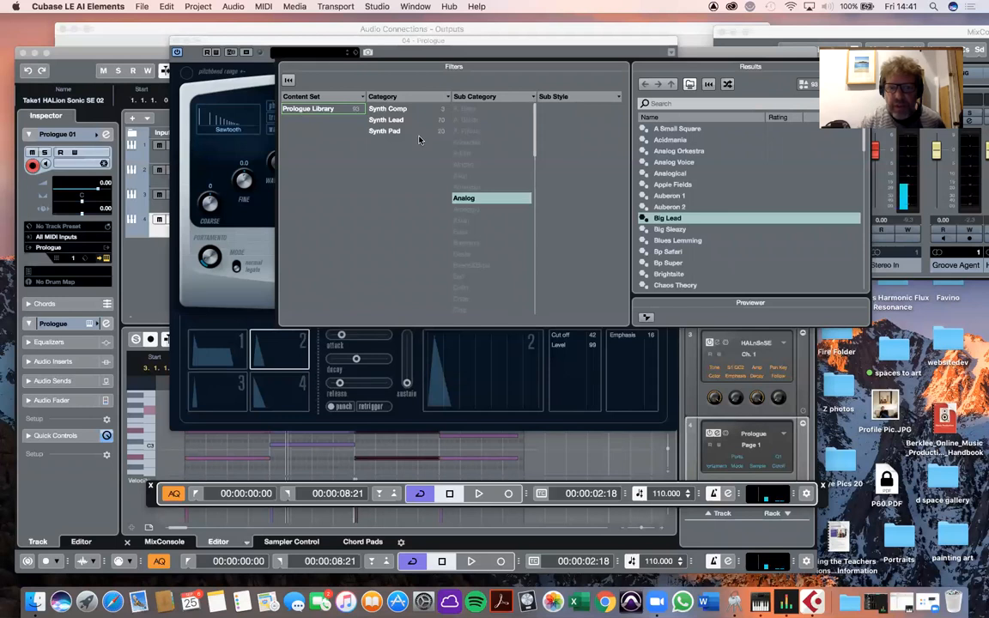
pyautogui.click(402, 119)
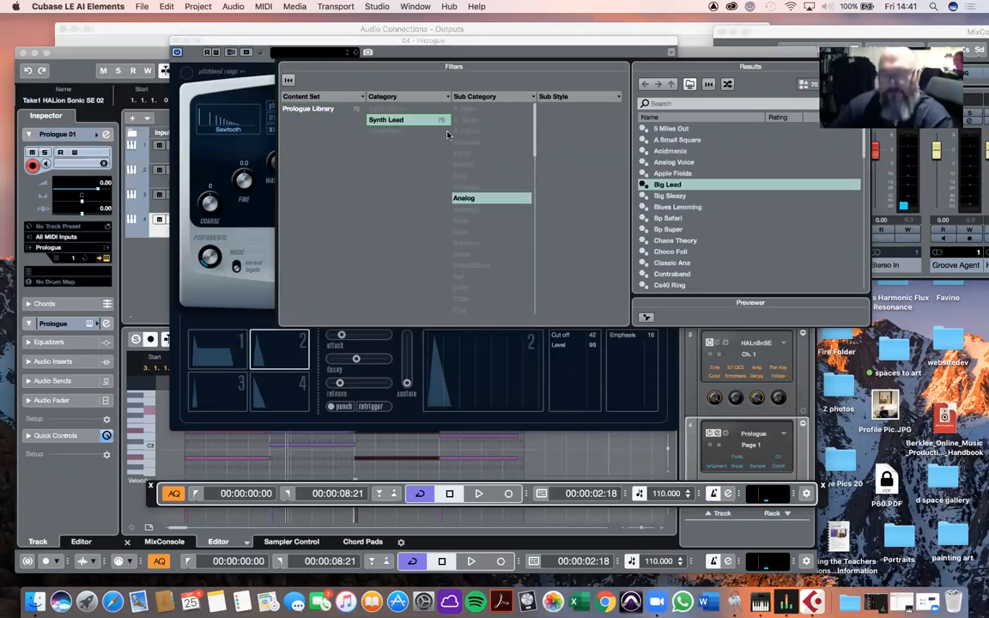
pyautogui.click(470, 164)
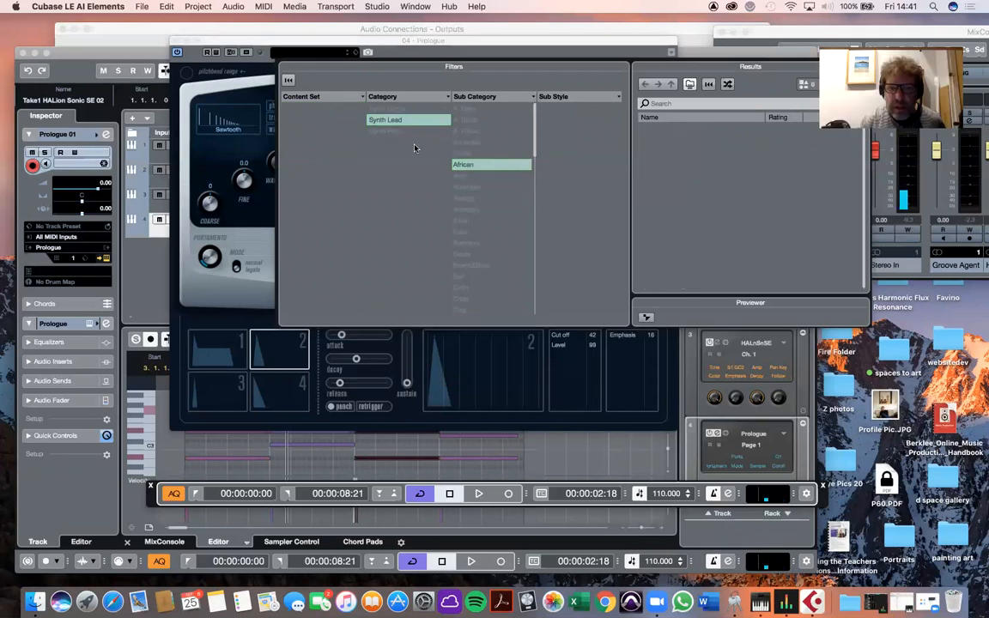
pyautogui.click(288, 81)
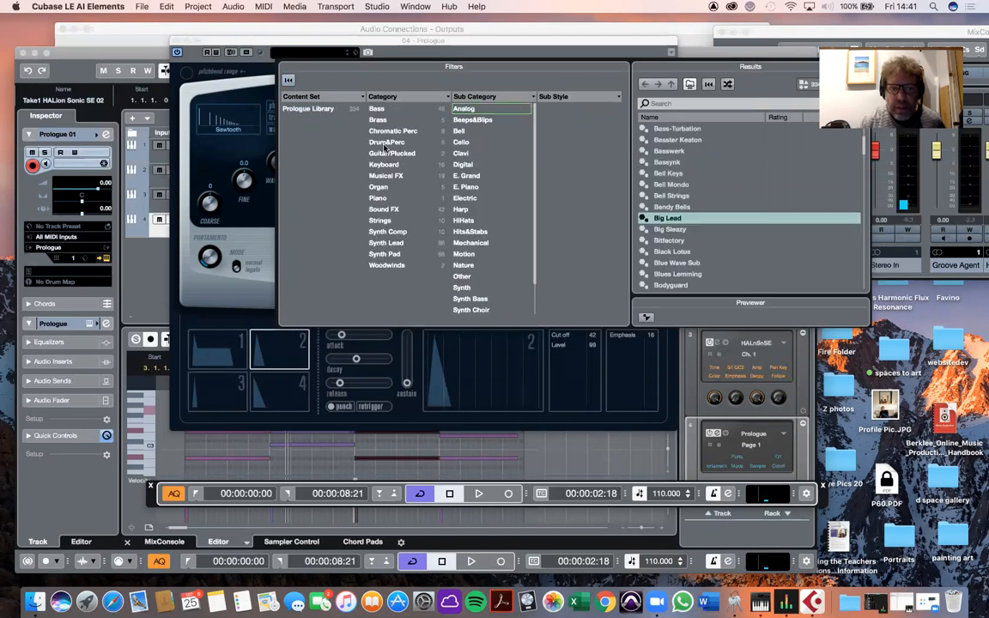
pyautogui.click(388, 243)
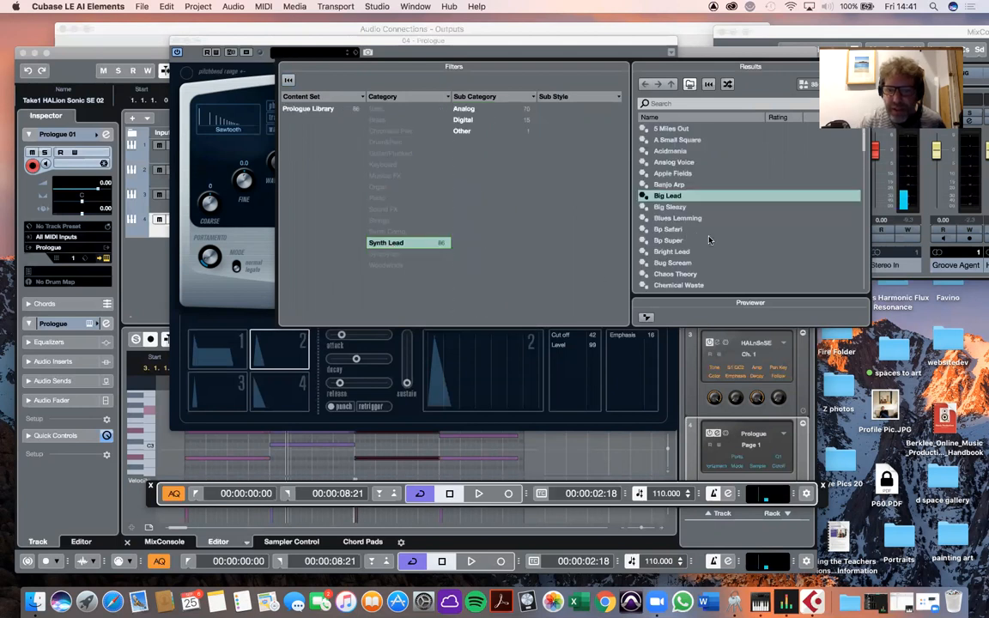
pyautogui.doubleClick(669, 196)
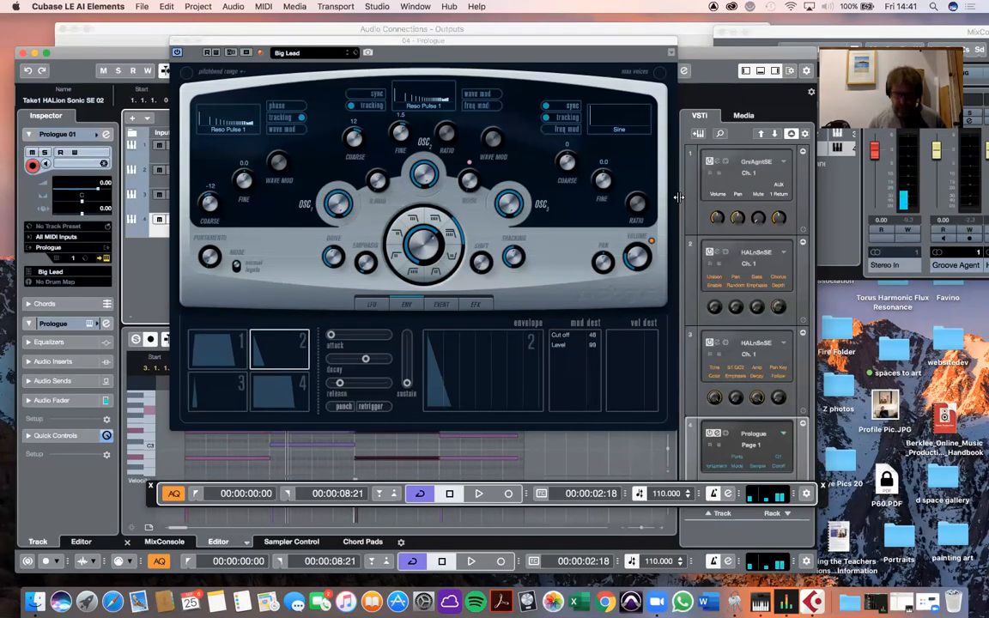
pyautogui.moveTo(721, 225)
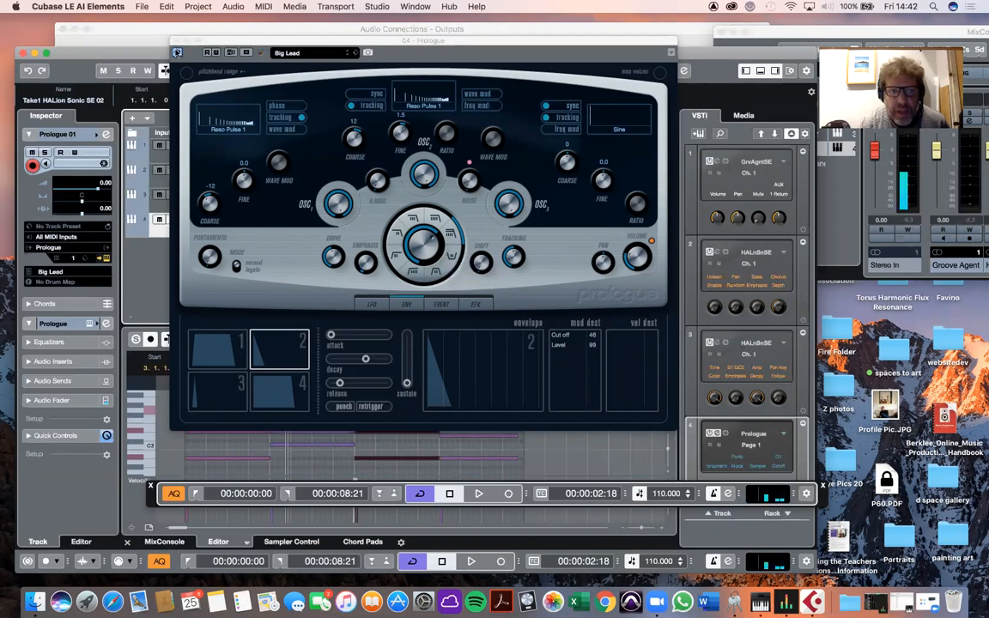
pyautogui.click(176, 40)
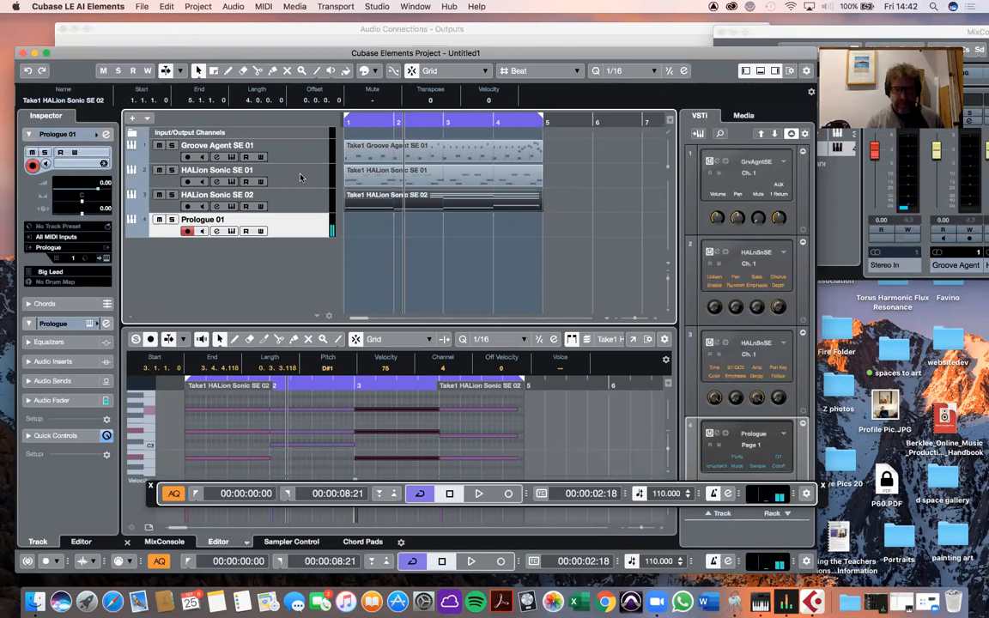
# Record a short lead phrase in bar 2 of the Prologue track over the playing loop, and play back the take
pyautogui.press('space')
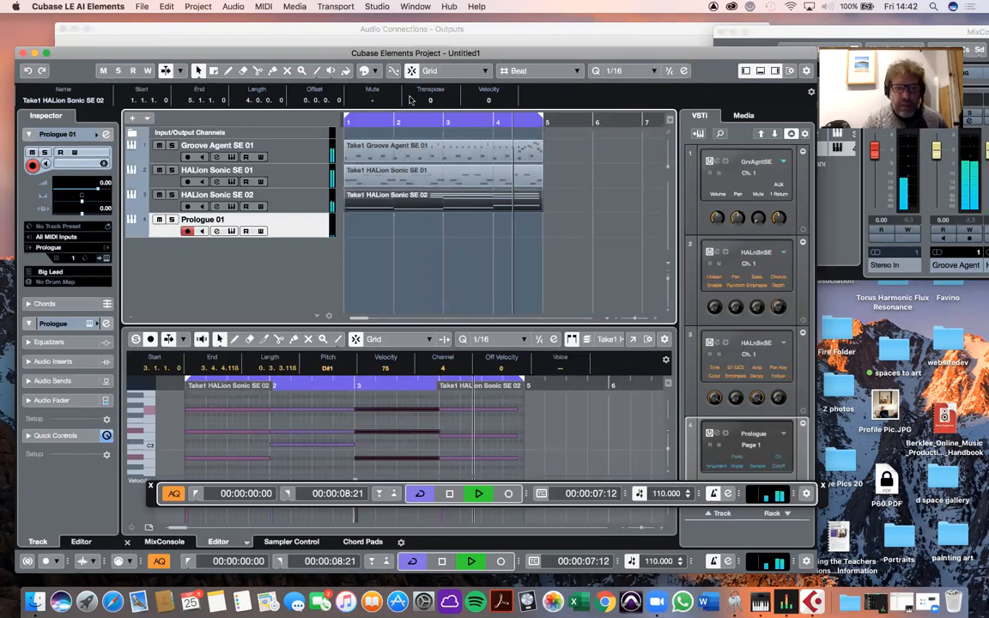
pyautogui.click(510, 495)
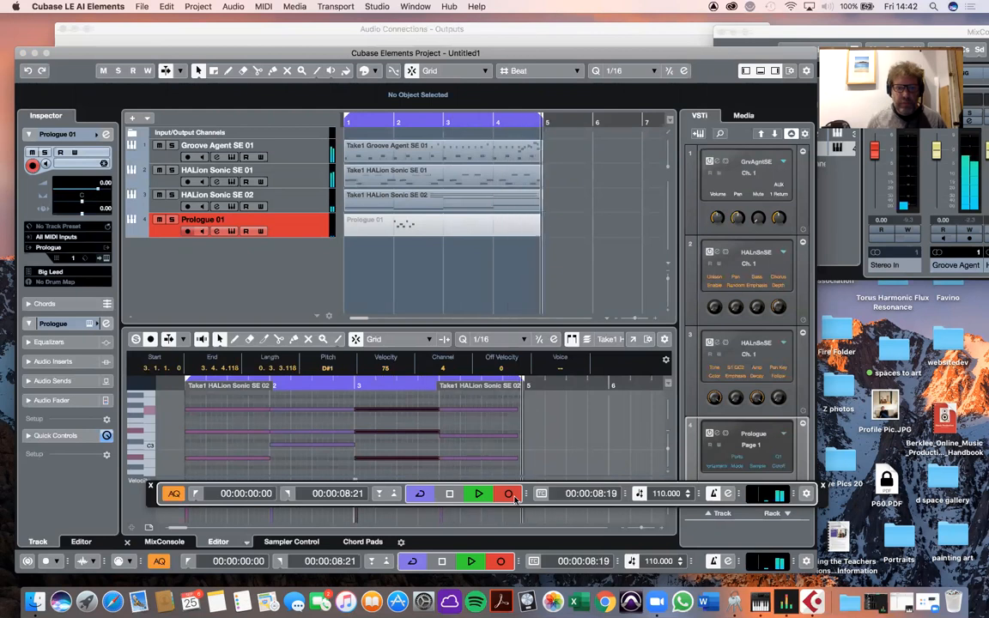
pyautogui.press('space')
pyautogui.press('space')
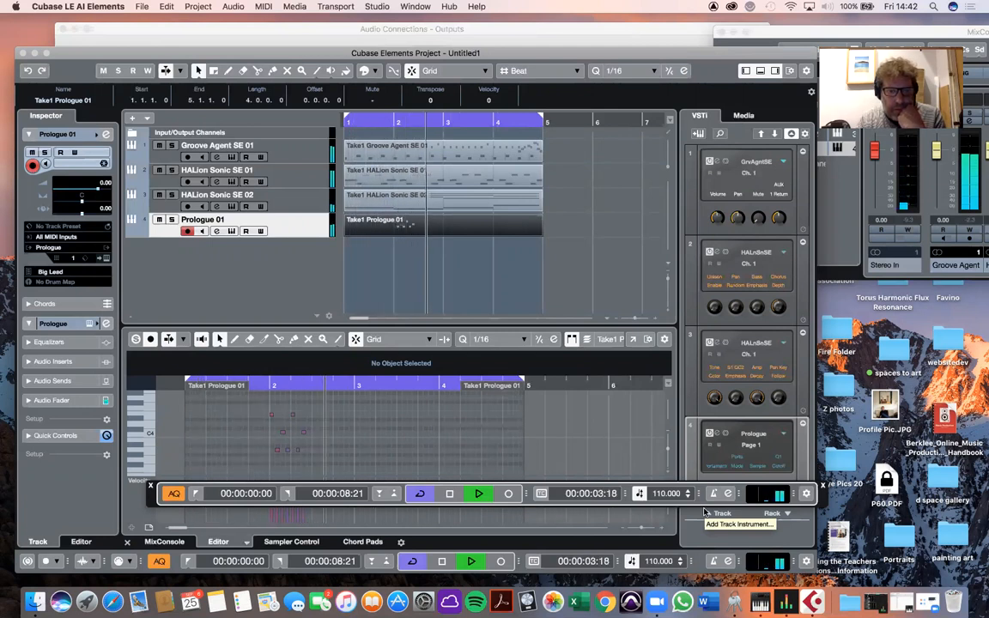
pyautogui.press('space')
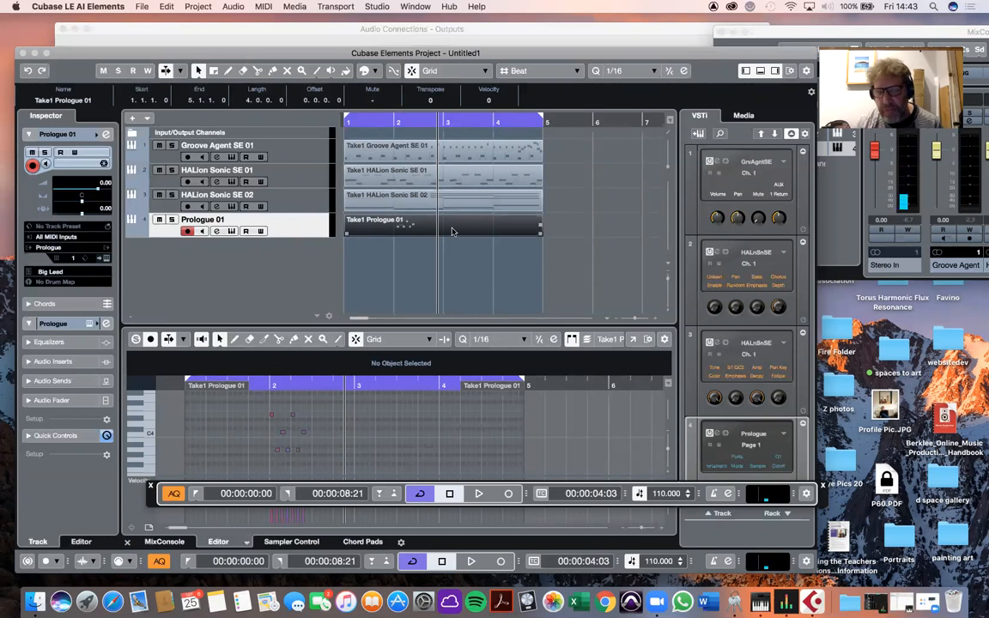
# Copy the parts of all four tracks to bar 5, directly after the originals
pyautogui.click(558, 276)
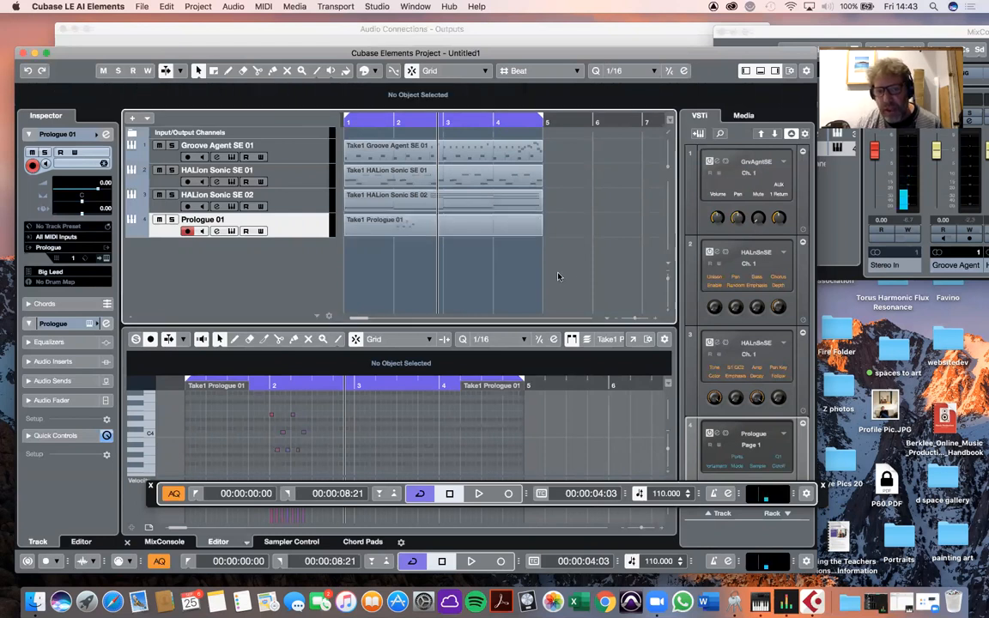
pyautogui.moveTo(473, 237); pyautogui.dragTo(430, 149)
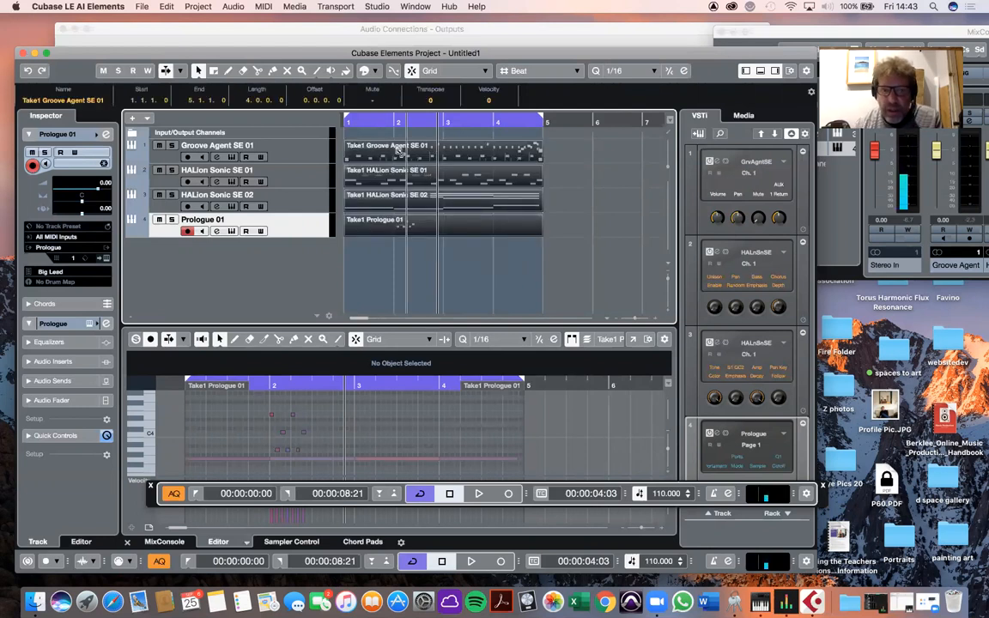
pyautogui.moveTo(393, 153); pyautogui.dragTo(579, 154)
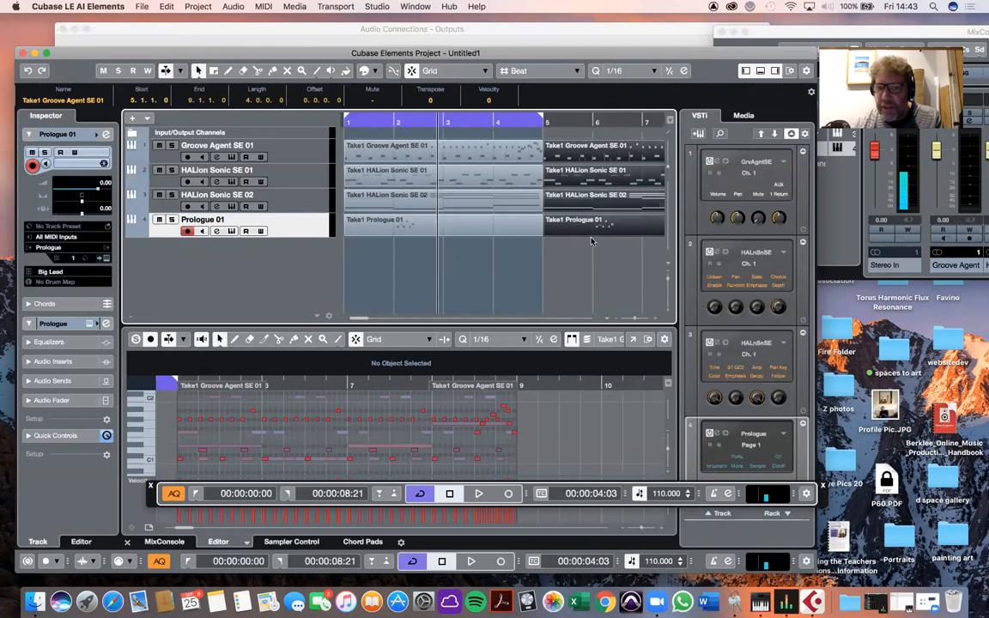
pyautogui.moveTo(632, 320); pyautogui.dragTo(632, 319)
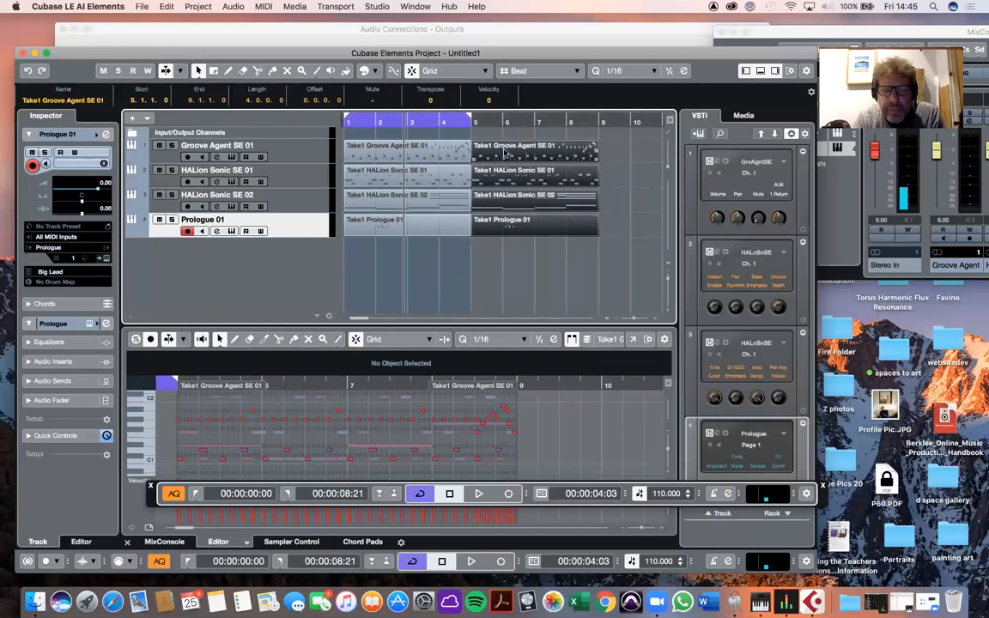
# Select the bar 5 copies of the two HALion Sonic parts and the Prologue part, and open Transpose Setup
pyautogui.click(197, 7)
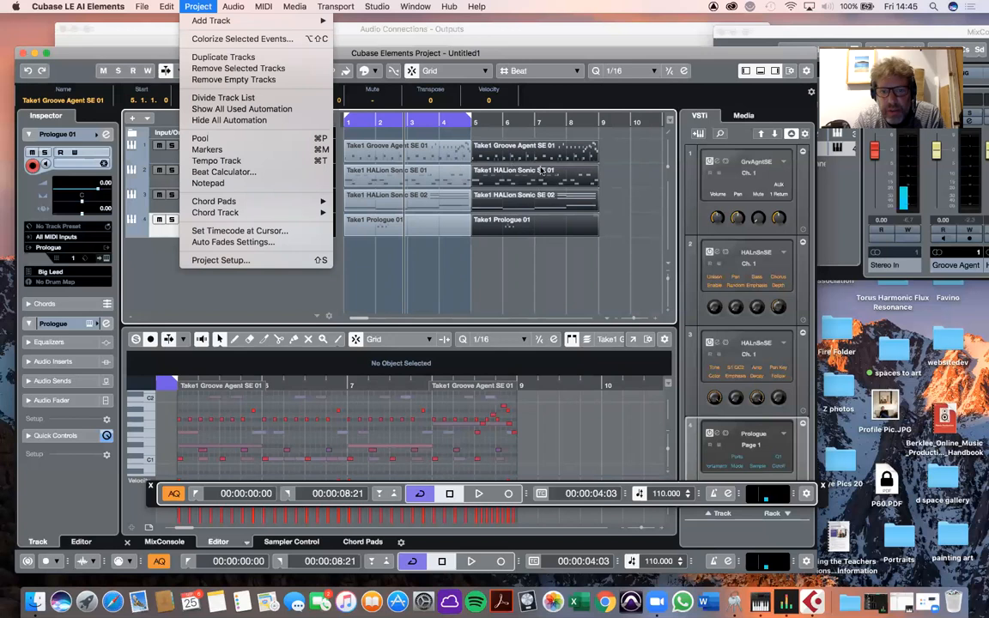
pyautogui.click(547, 260)
pyautogui.moveTo(562, 255)
pyautogui.mouseDown()
pyautogui.moveTo(605, 240)
pyautogui.moveTo(521, 178)
pyautogui.moveTo(469, 168)
pyautogui.mouseUp()
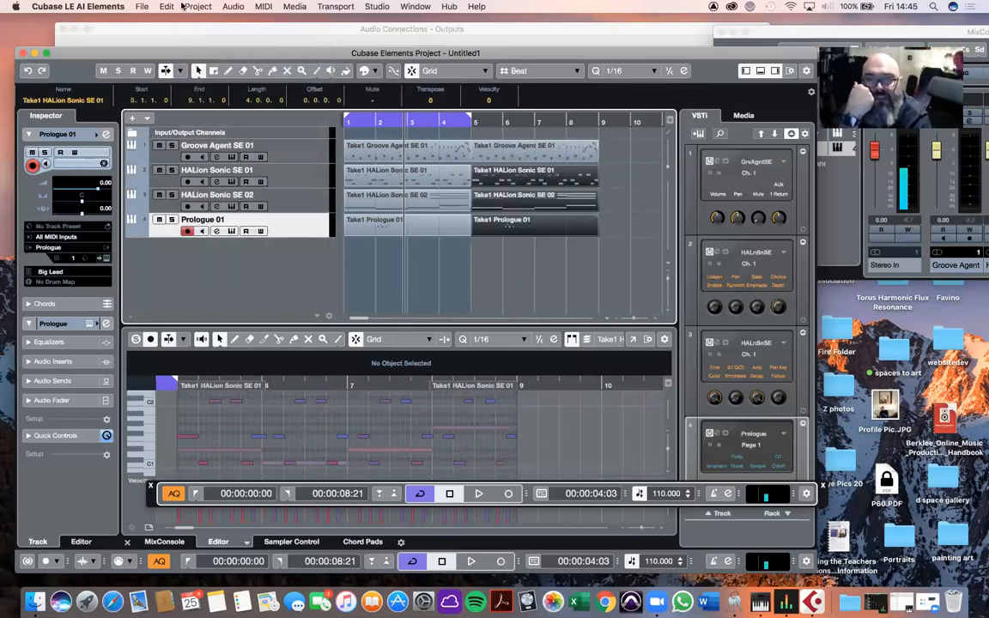
pyautogui.click(264, 7)
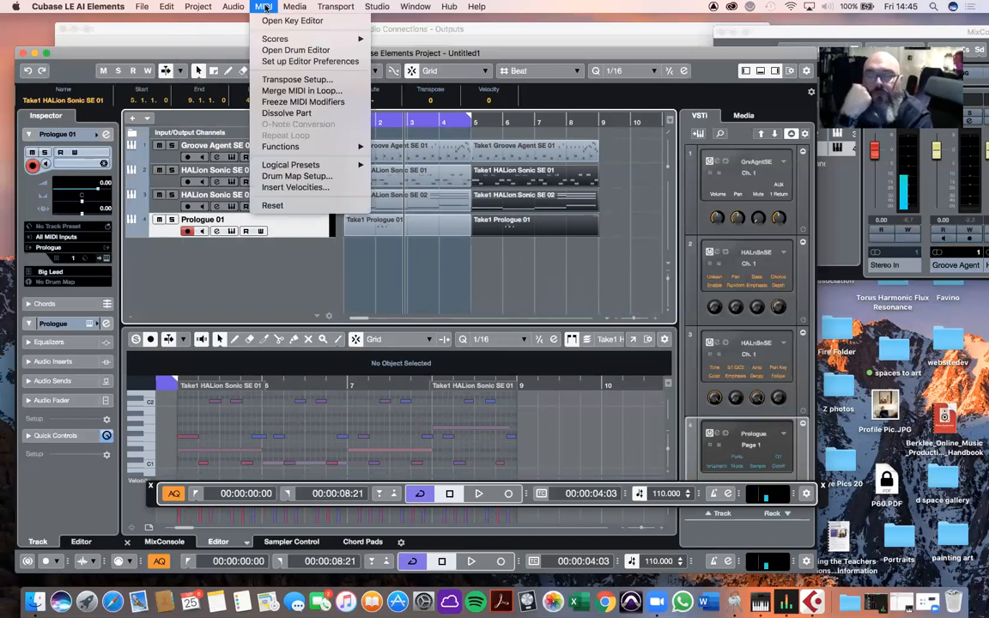
pyautogui.click(277, 80)
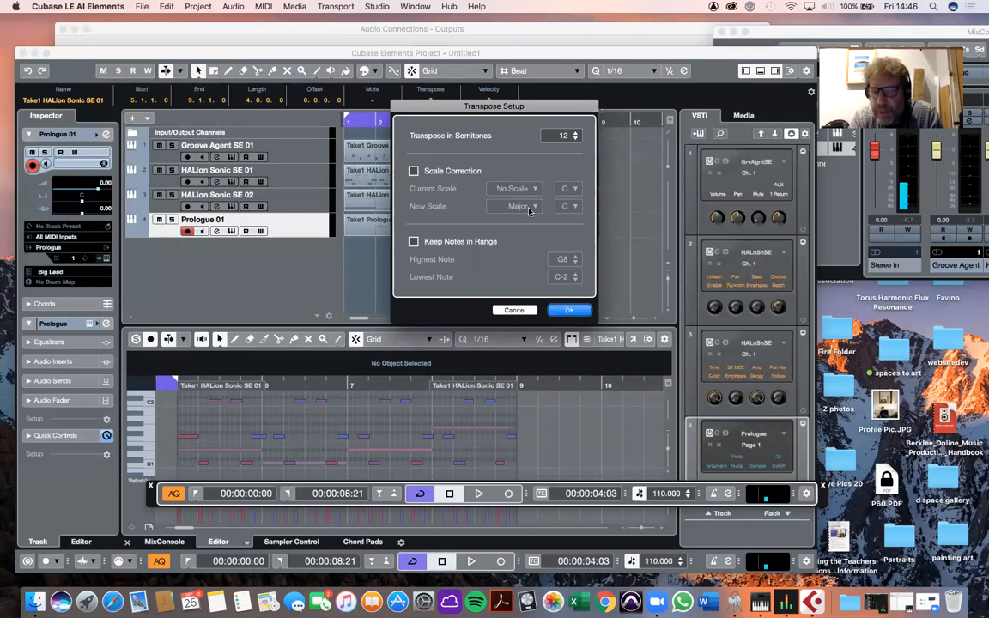
# Enable scale correction with C Melodic Minor as the new scale
pyautogui.click(414, 172)
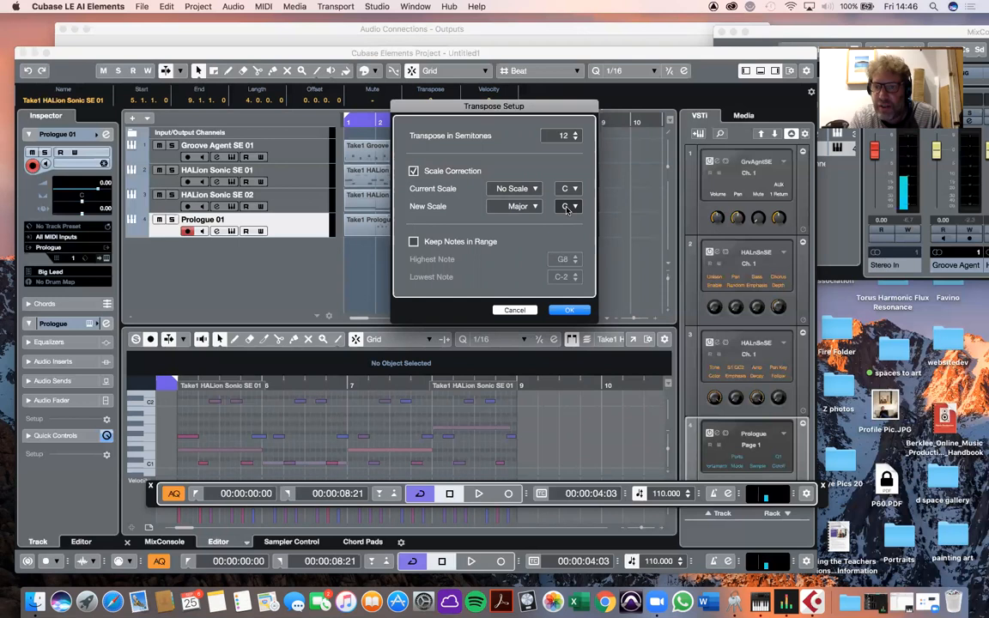
pyautogui.click(566, 207)
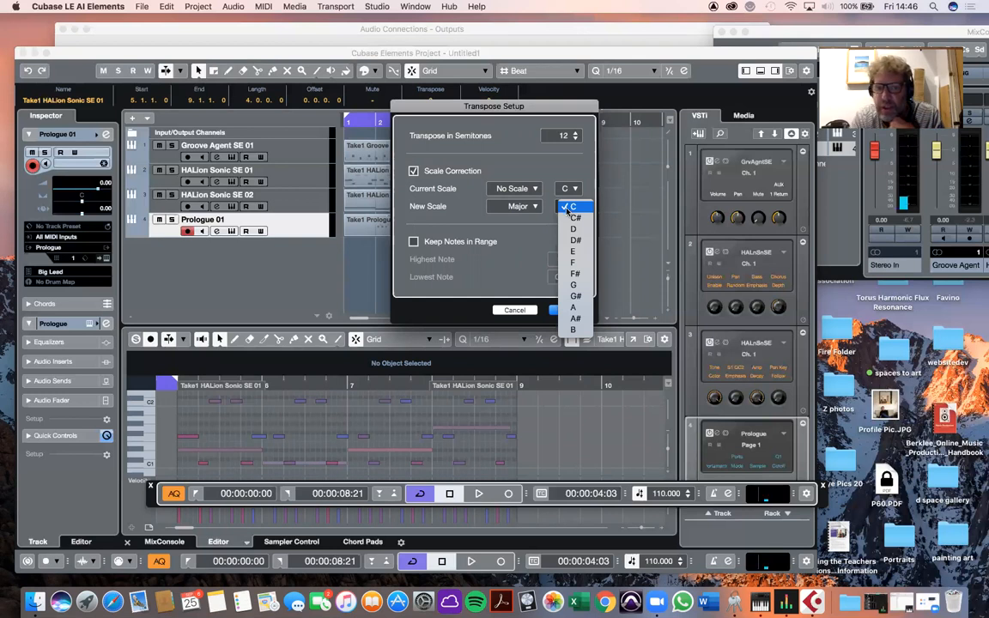
pyautogui.click(568, 208)
pyautogui.click(525, 210)
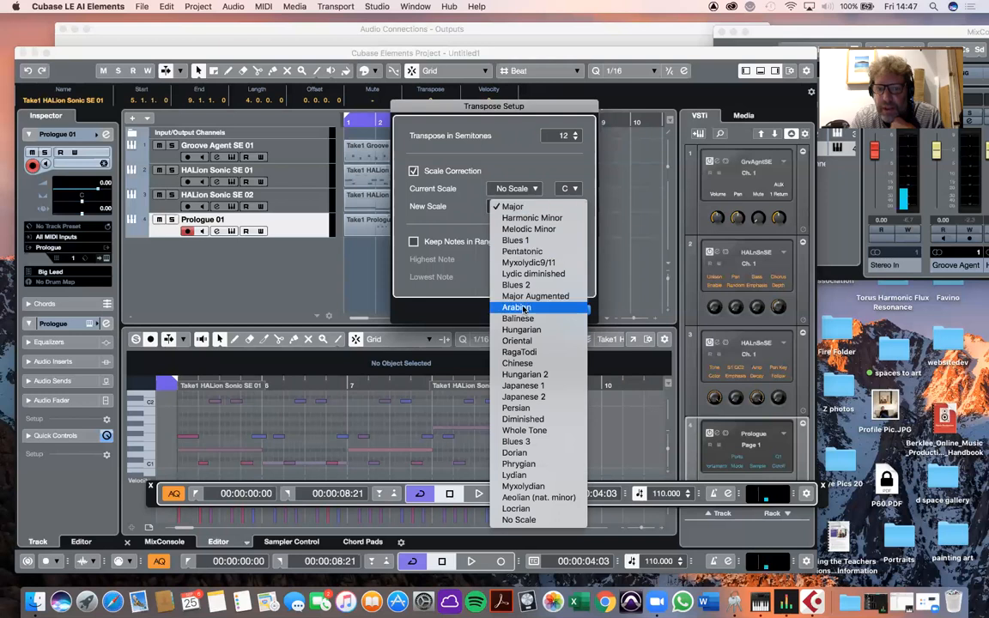
pyautogui.click(532, 229)
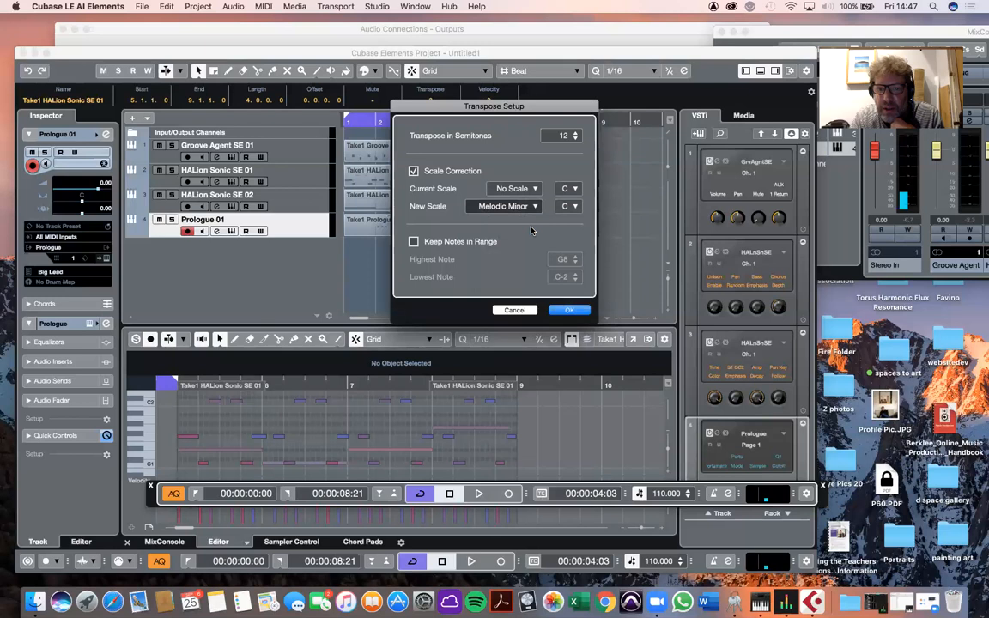
# Set the transposition to 5 semitones and apply it to the selected parts
pyautogui.click(576, 140)
pyautogui.click(576, 140)
pyautogui.click(576, 140)
pyautogui.click(575, 140)
pyautogui.click(576, 140)
pyautogui.click(576, 140)
pyautogui.click(576, 140)
pyautogui.click(576, 140)
pyautogui.click(574, 134)
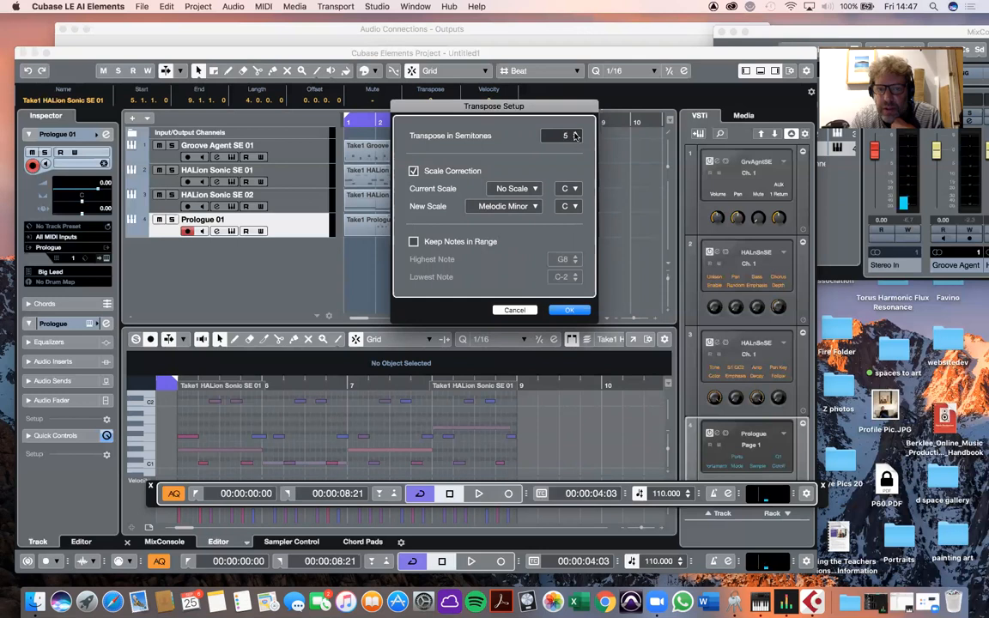
pyautogui.click(569, 310)
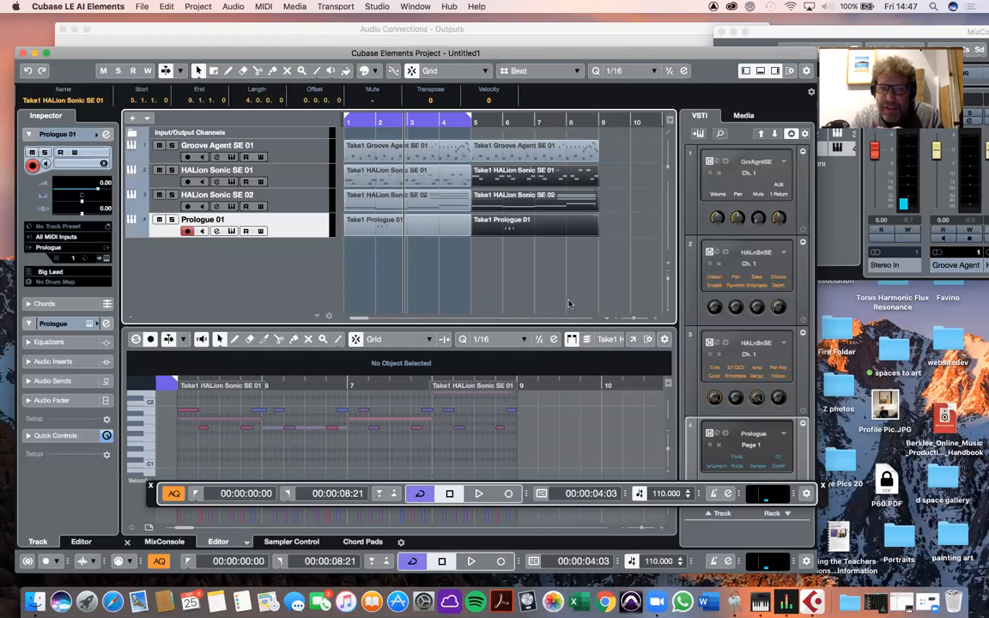
# Extend the cycle range to bar 9 and play the eight-bar loop with the transposed second half
pyautogui.moveTo(489, 120); pyautogui.dragTo(594, 160)
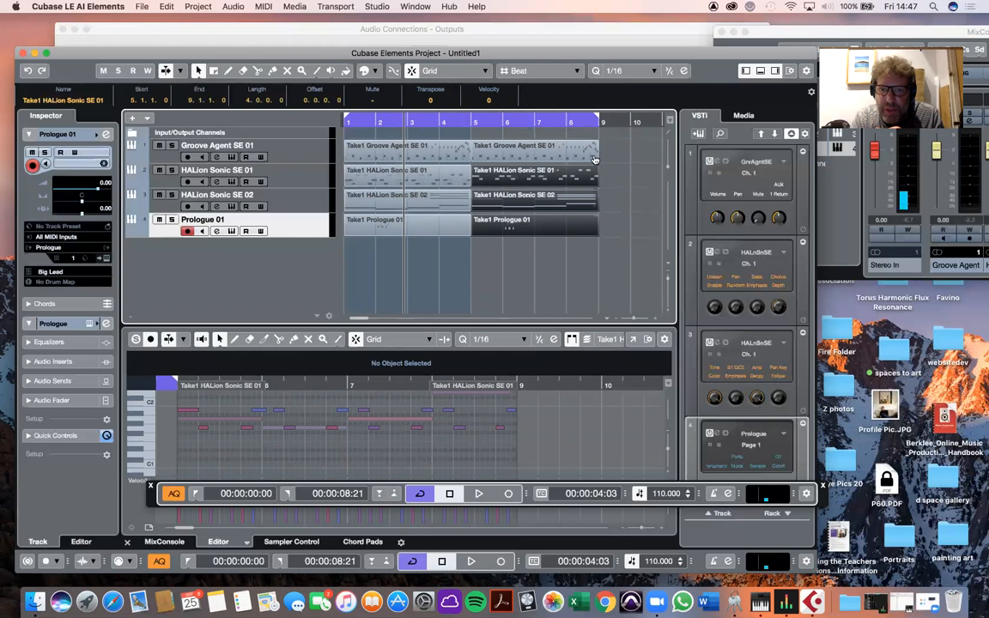
pyautogui.press('space')
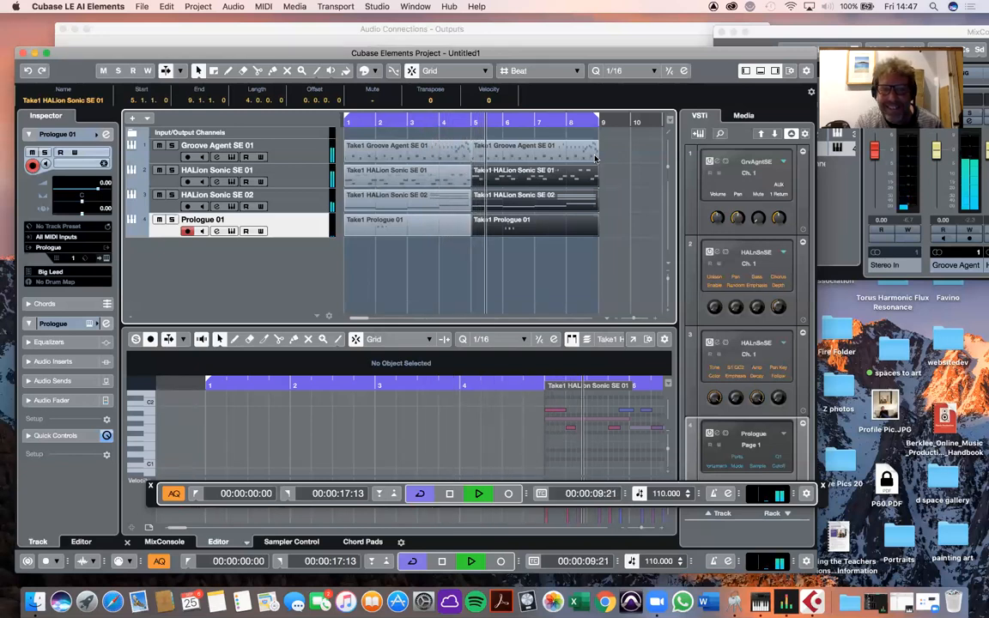
pyautogui.press('space')
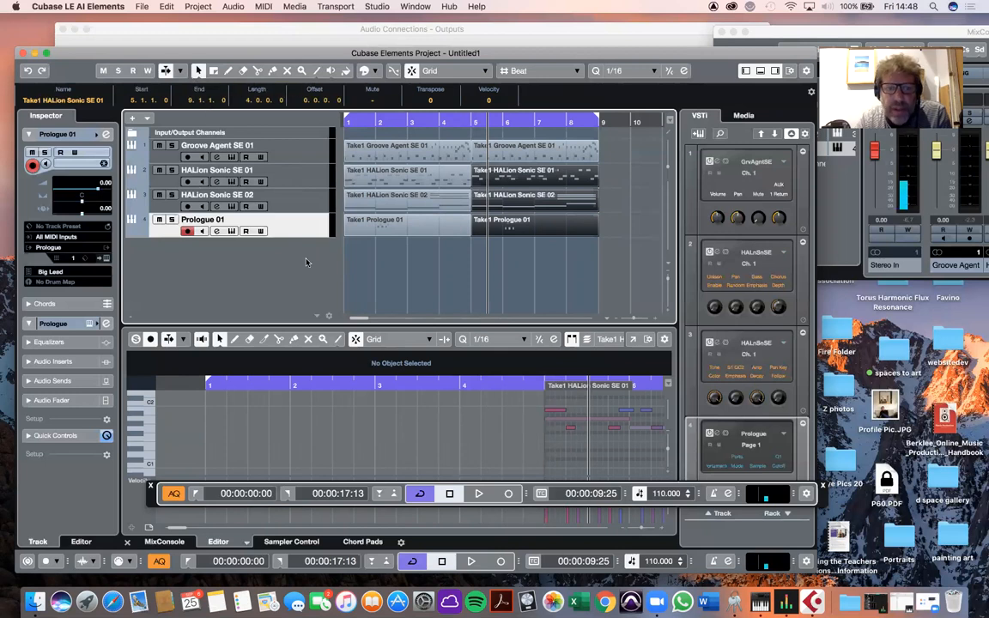
# Add one sampler track to the project below the Prologue track
pyautogui.click(132, 120)
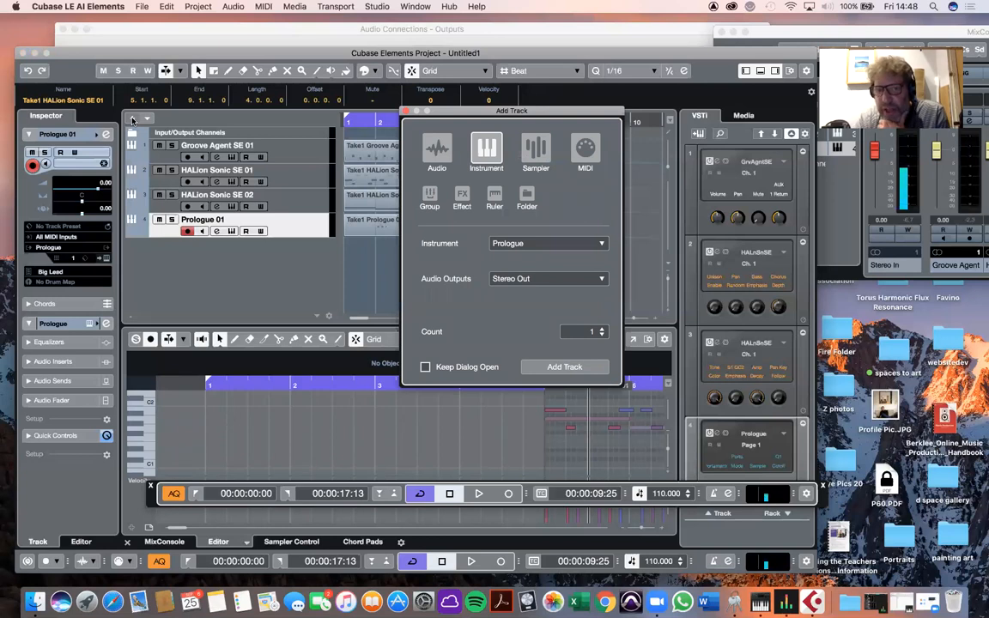
pyautogui.click(536, 156)
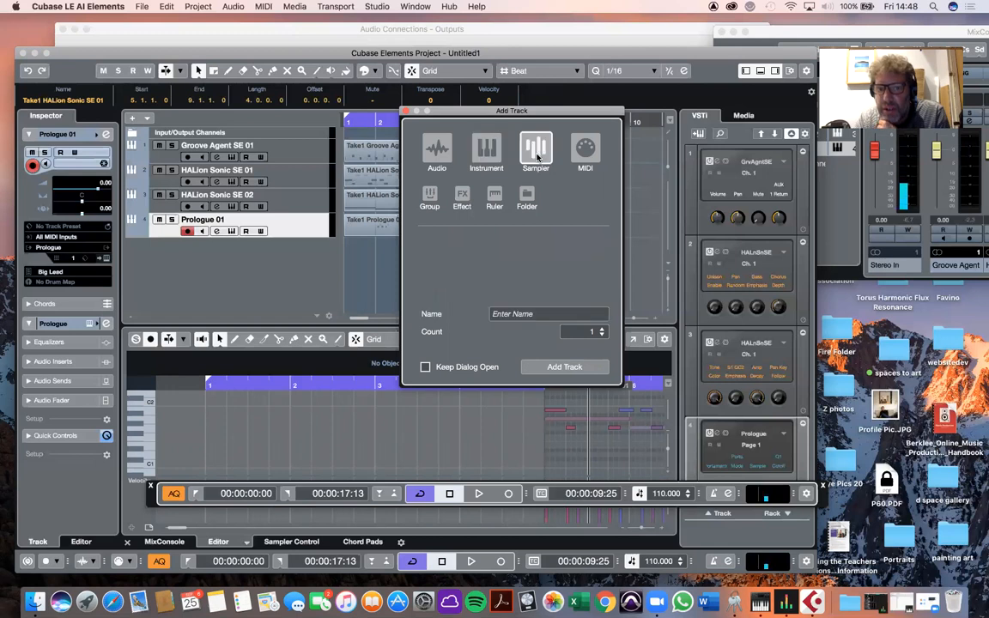
pyautogui.click(564, 367)
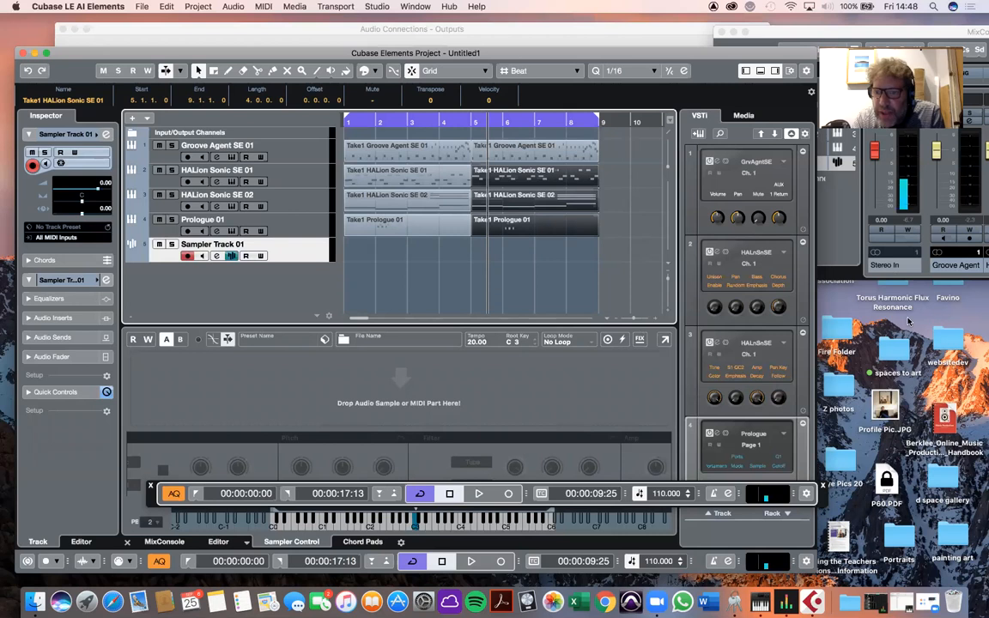
# Search the computer for "sample" and "samples" and look through the results for usable audio samples
pyautogui.click(934, 7)
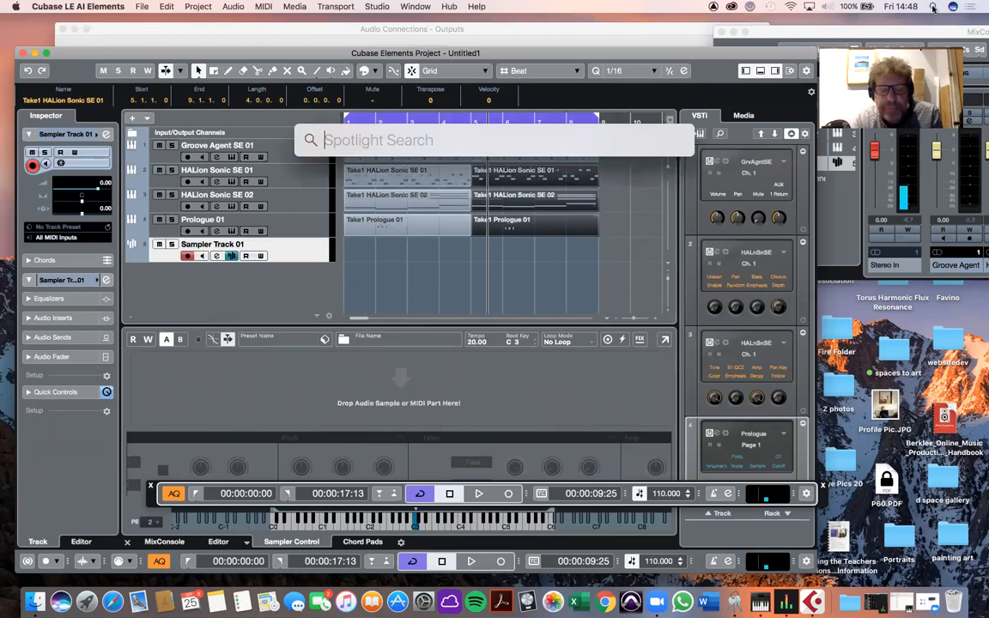
pyautogui.write('sampleTank 2.5')
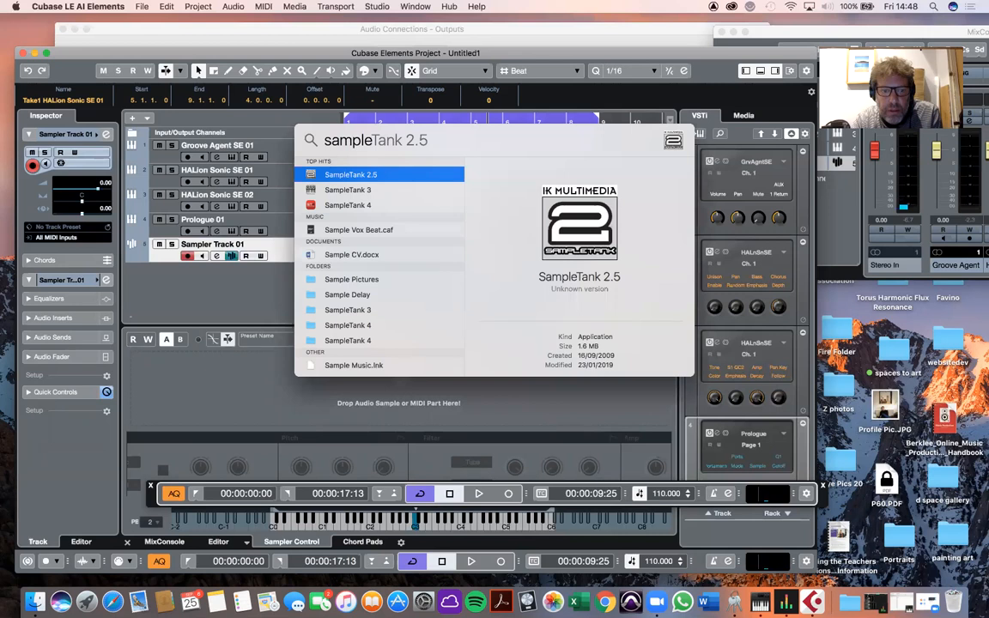
pyautogui.scroll(-5, 388, 281)
pyautogui.scroll(-3, 390, 282)
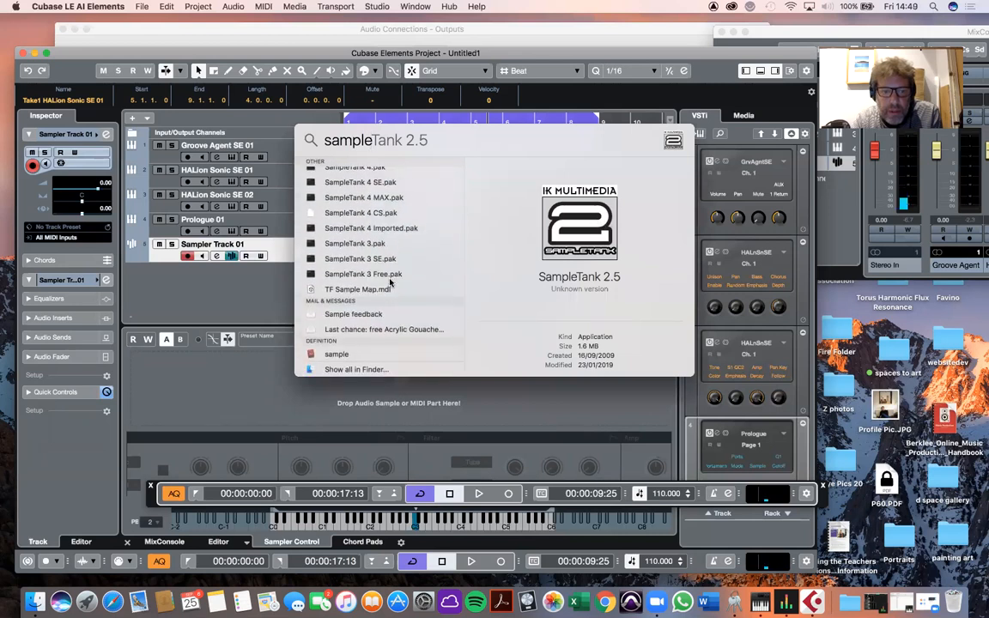
pyautogui.scroll(8, 389, 275)
pyautogui.write('samples')
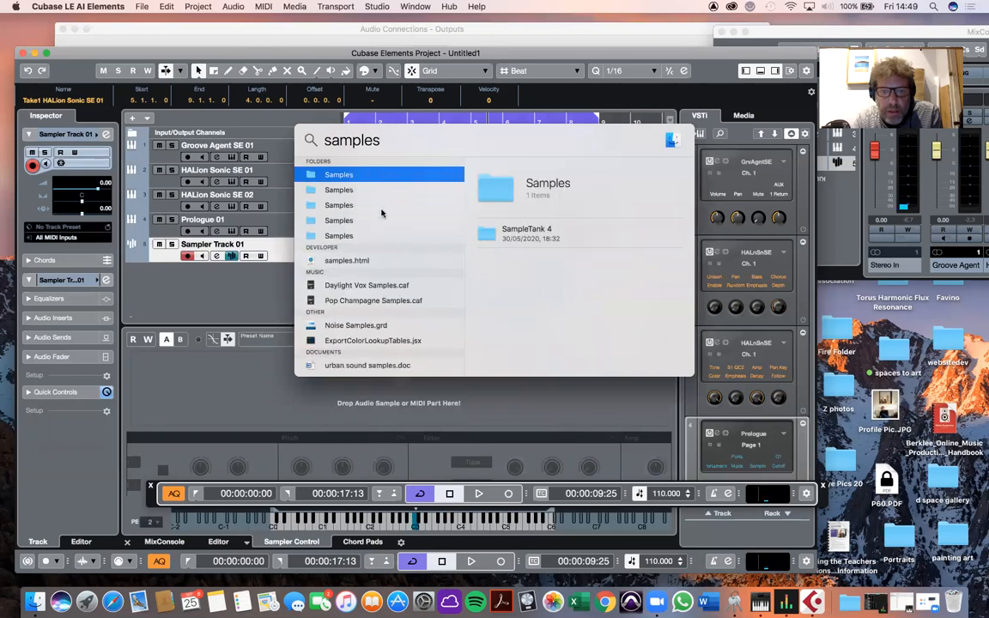
pyautogui.click(342, 191)
pyautogui.scroll(-3, 358, 244)
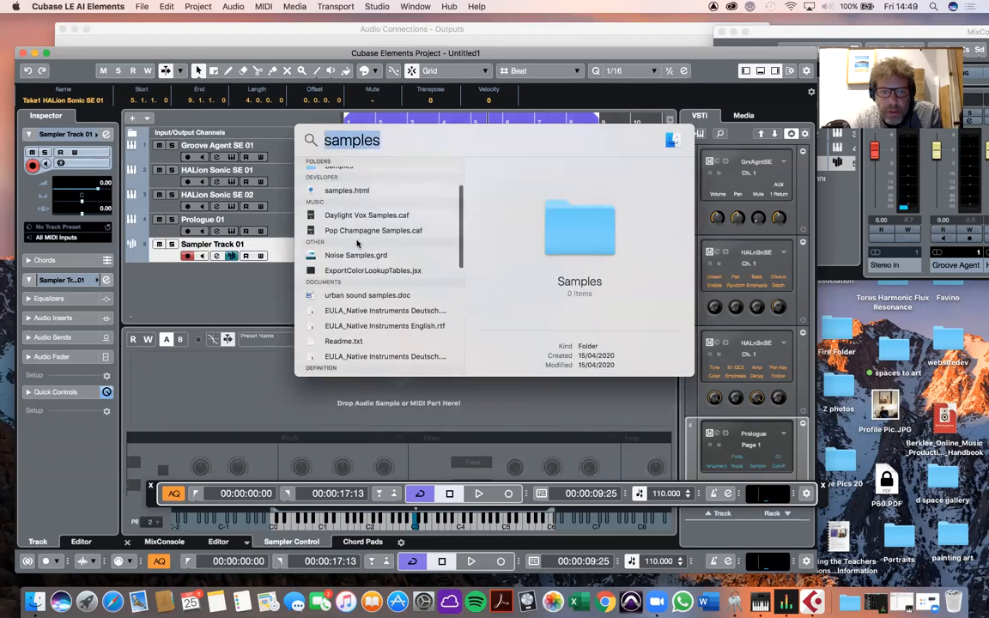
pyautogui.scroll(-8, 358, 244)
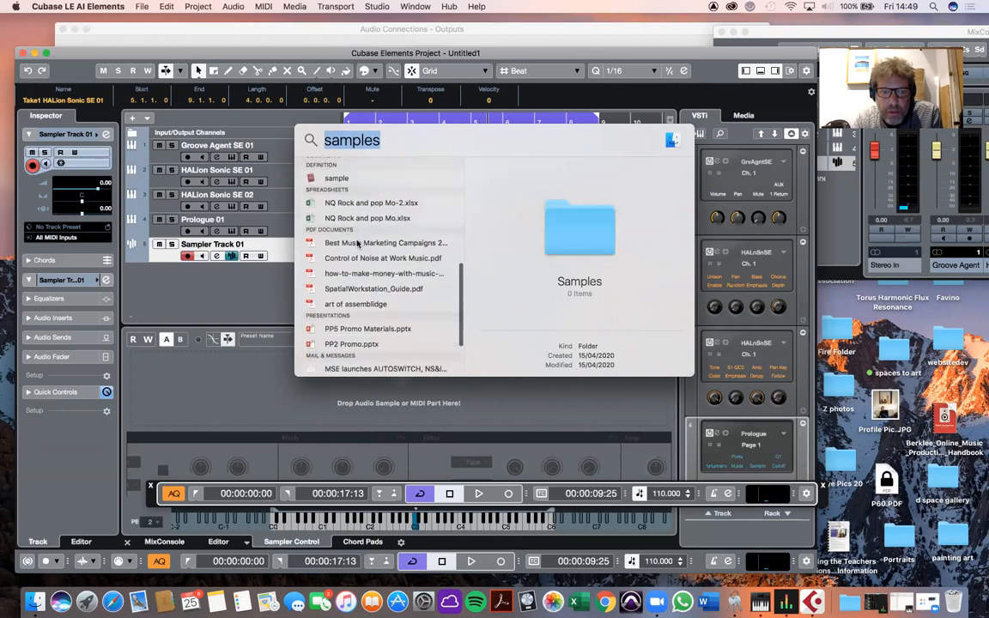
pyautogui.scroll(-1, 358, 244)
pyautogui.scroll(10, 358, 245)
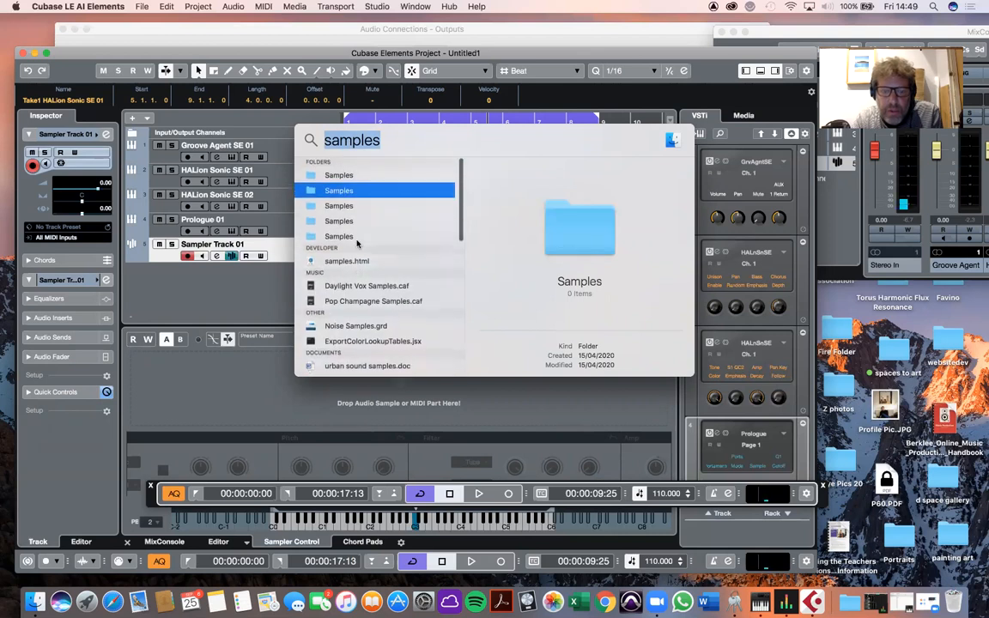
# Search the computer for "wav" and open the MUSIC_LOOPS folder inside WAV_LOOPS
pyautogui.press('BackSpace')
pyautogui.write('waves Central')
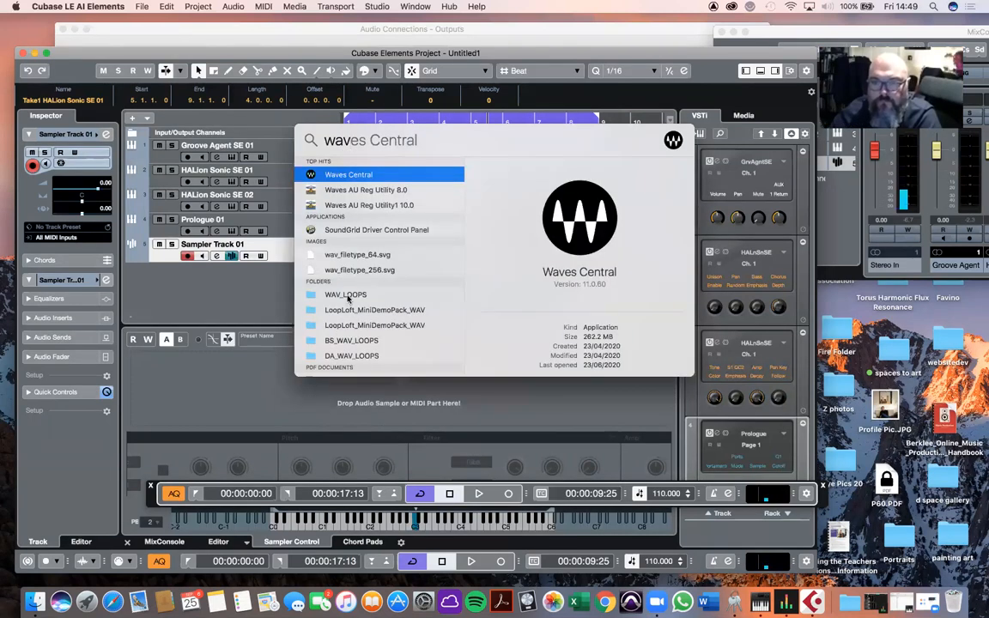
pyautogui.click(347, 296)
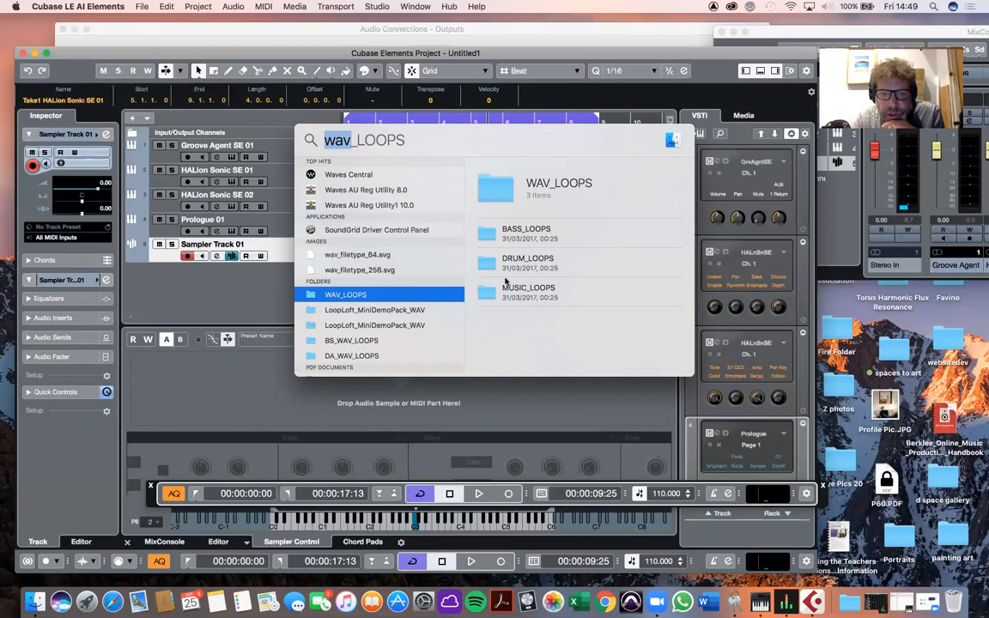
pyautogui.doubleClick(518, 297)
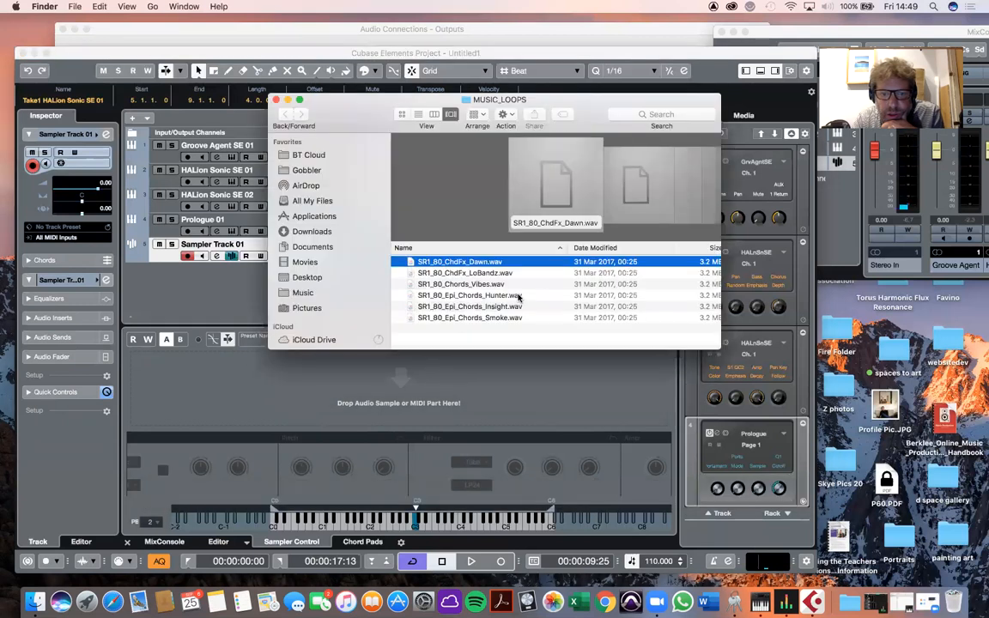
# Preview the loops SR1_80_ChdFx_Dawn.wav and SR1_80_ChdFx_LoBandz.wav in the MUSIC_LOOPS folder
pyautogui.click(556, 187)
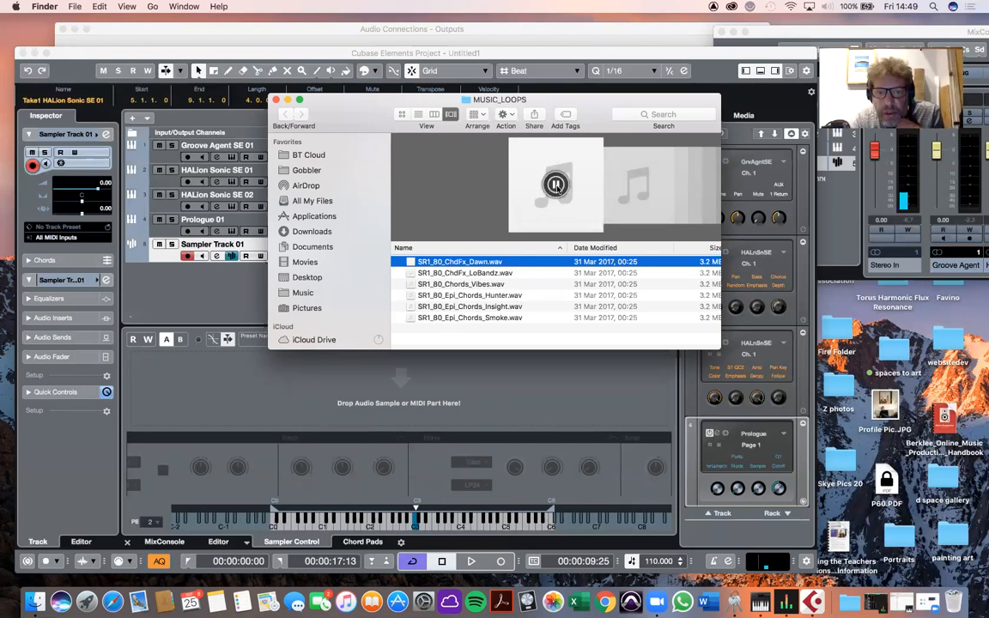
pyautogui.click(441, 273)
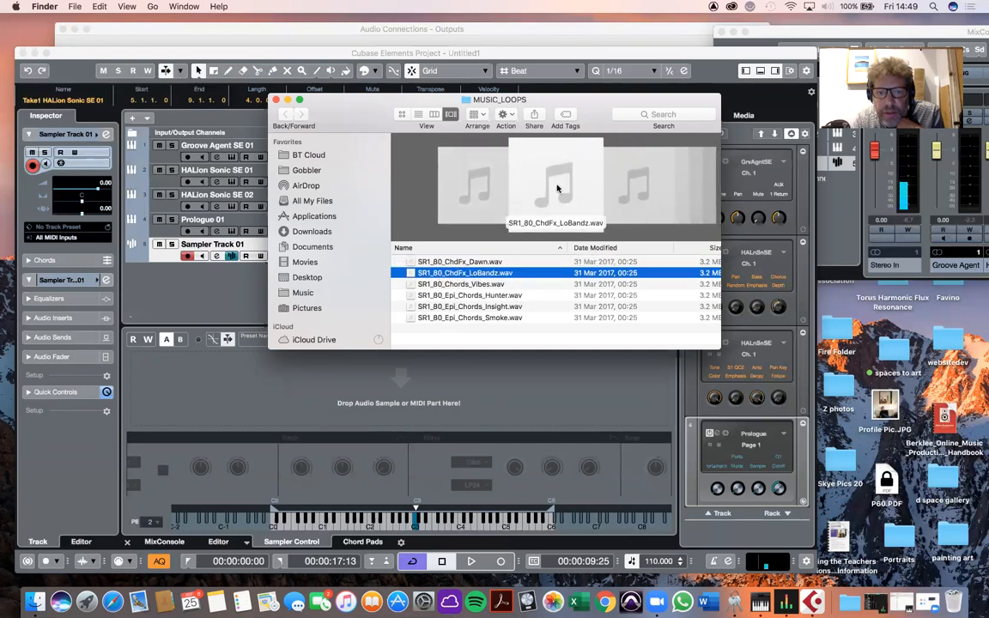
pyautogui.click(555, 183)
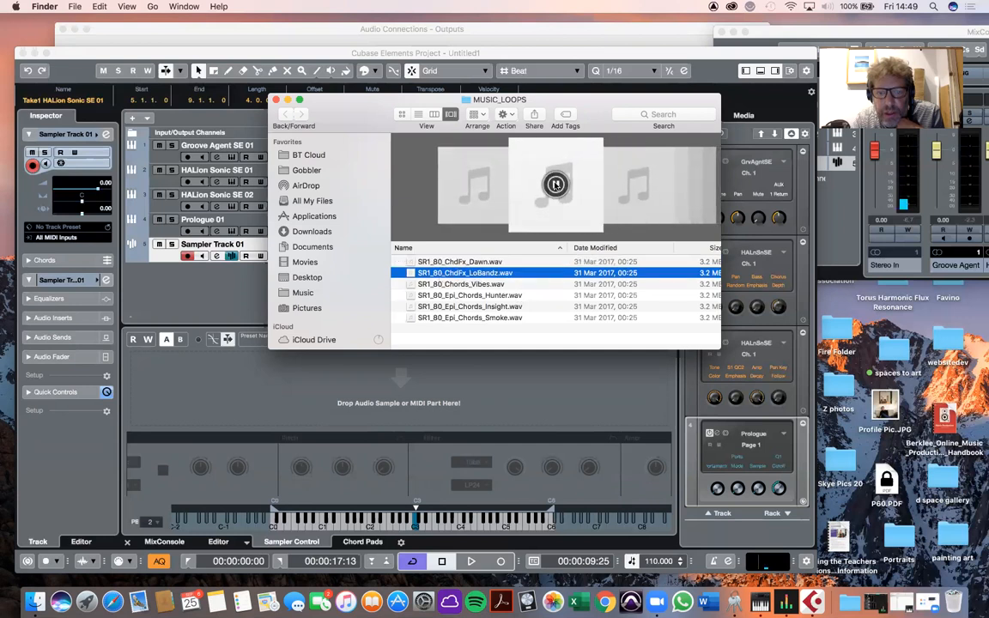
# Preview SR1_80_Chords_Vibes.wav in Finder and load it into the sampler track's Sampler Control
pyautogui.click(455, 284)
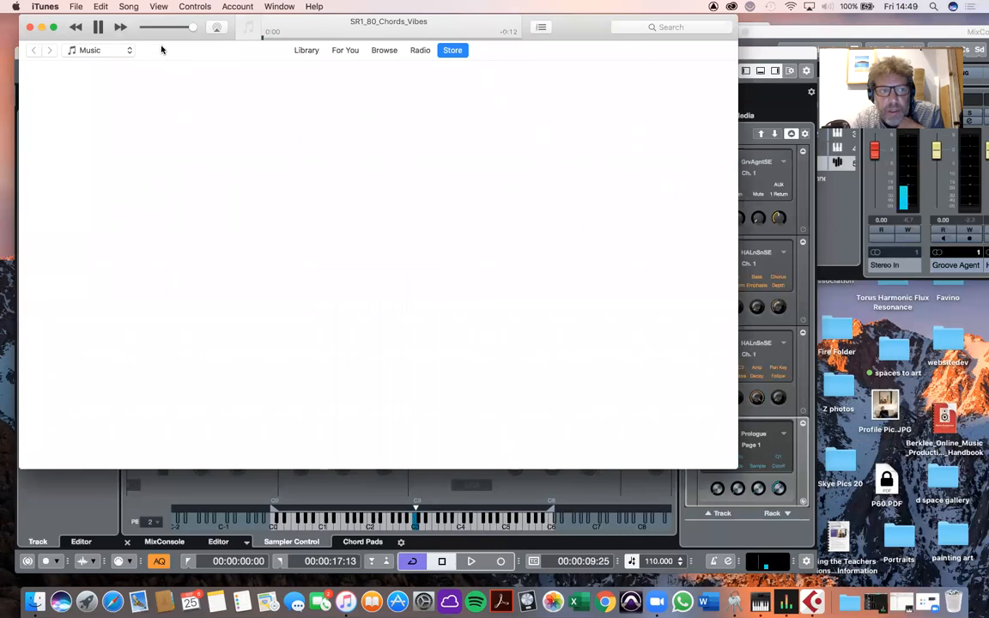
pyautogui.click(42, 7)
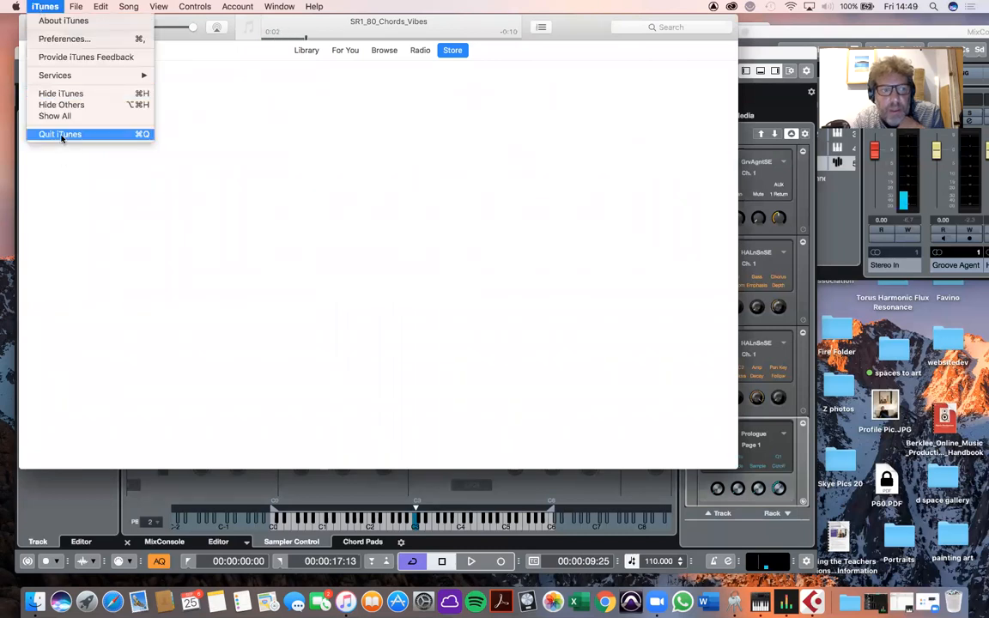
pyautogui.click(60, 135)
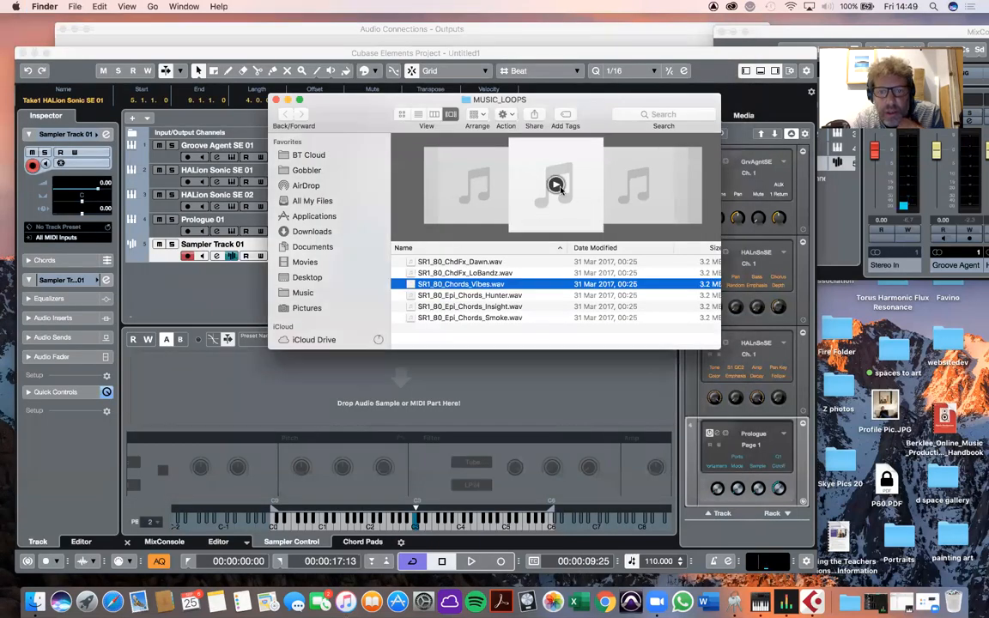
pyautogui.click(555, 185)
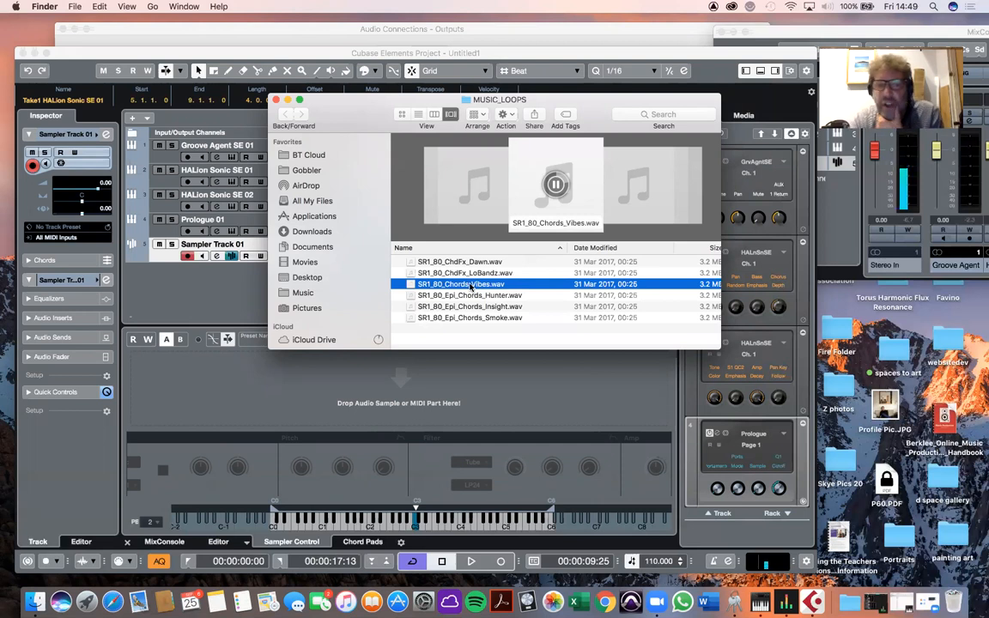
pyautogui.moveTo(471, 286); pyautogui.dragTo(444, 381)
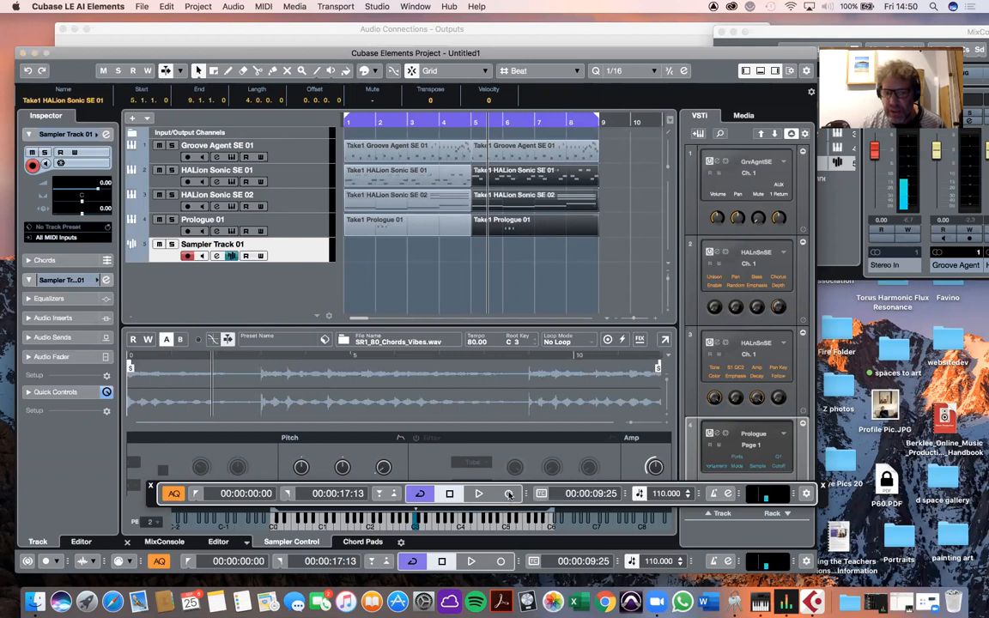
# Record a part on the sampler track over the eight-bar cycle and stop playback
pyautogui.click(509, 494)
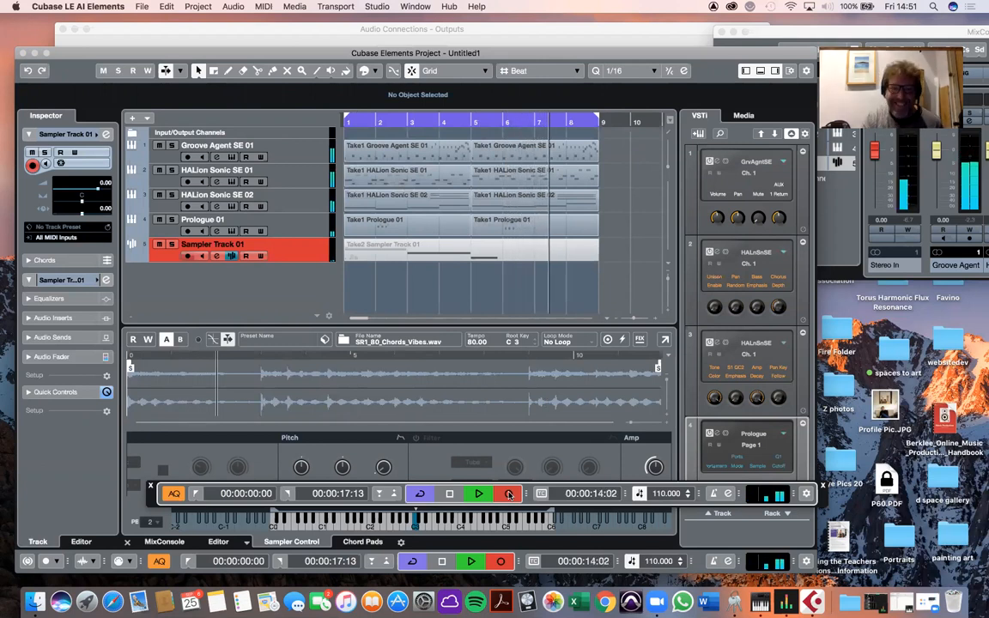
pyautogui.click(509, 494)
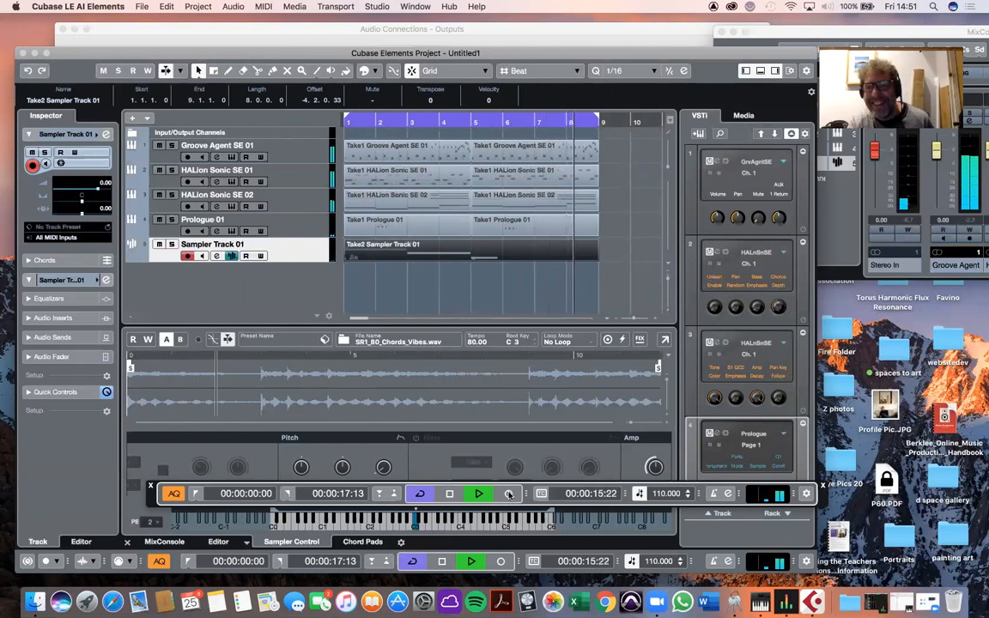
pyautogui.press('space')
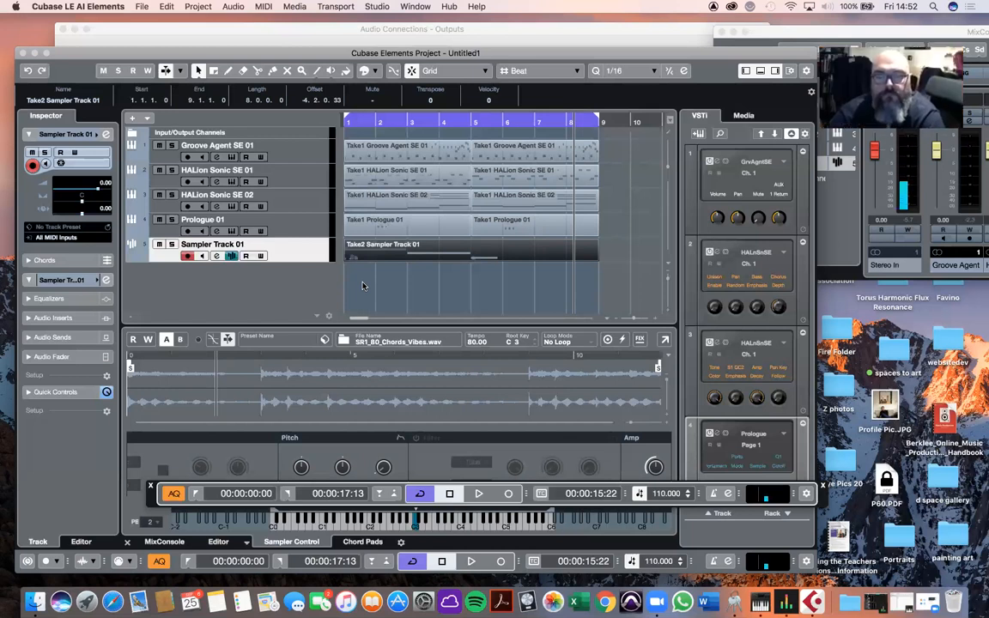
# Save the project as "project bf" in the Midi project-01 folder
pyautogui.click(140, 7)
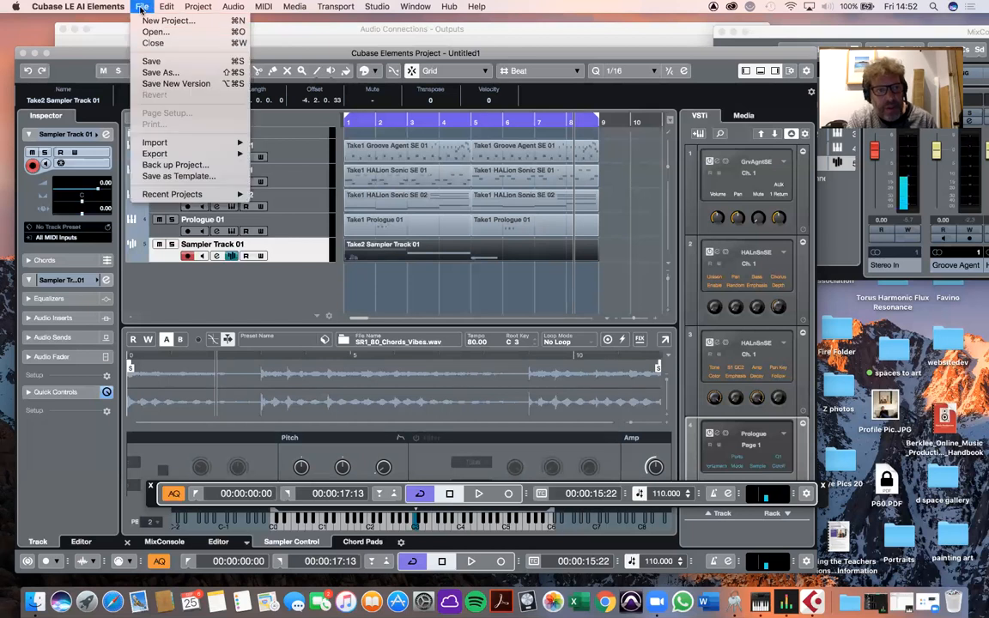
pyautogui.click(156, 72)
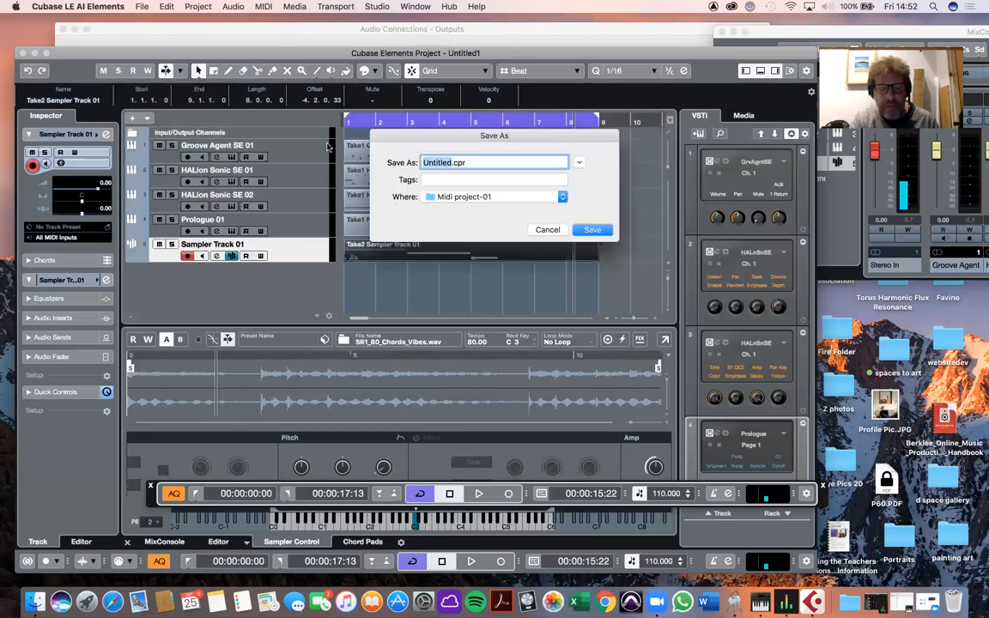
pyautogui.write('projec b')
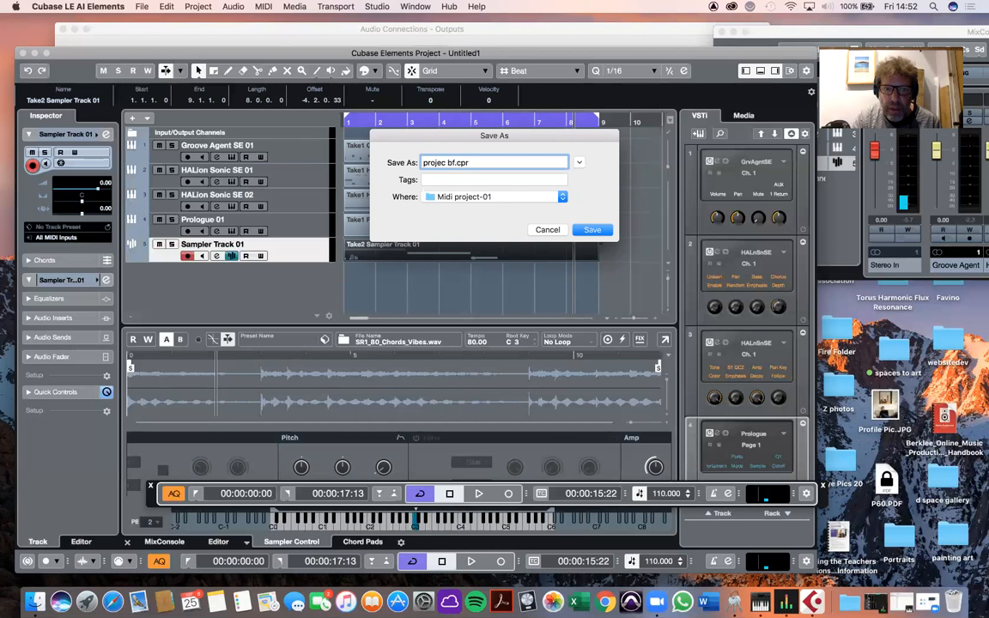
pyautogui.write('f')
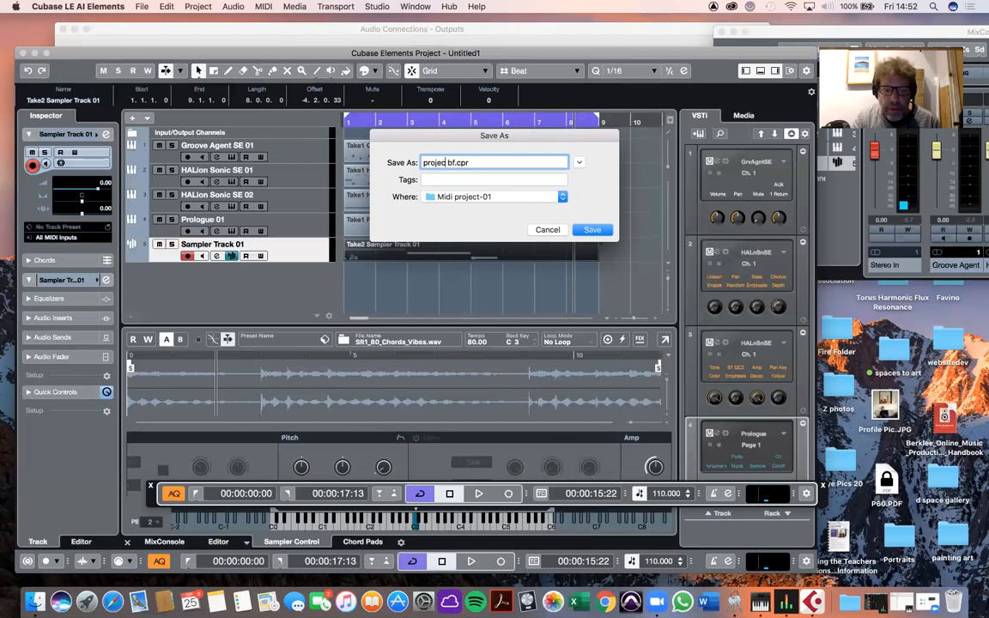
pyautogui.write('t')
pyautogui.press('Return')
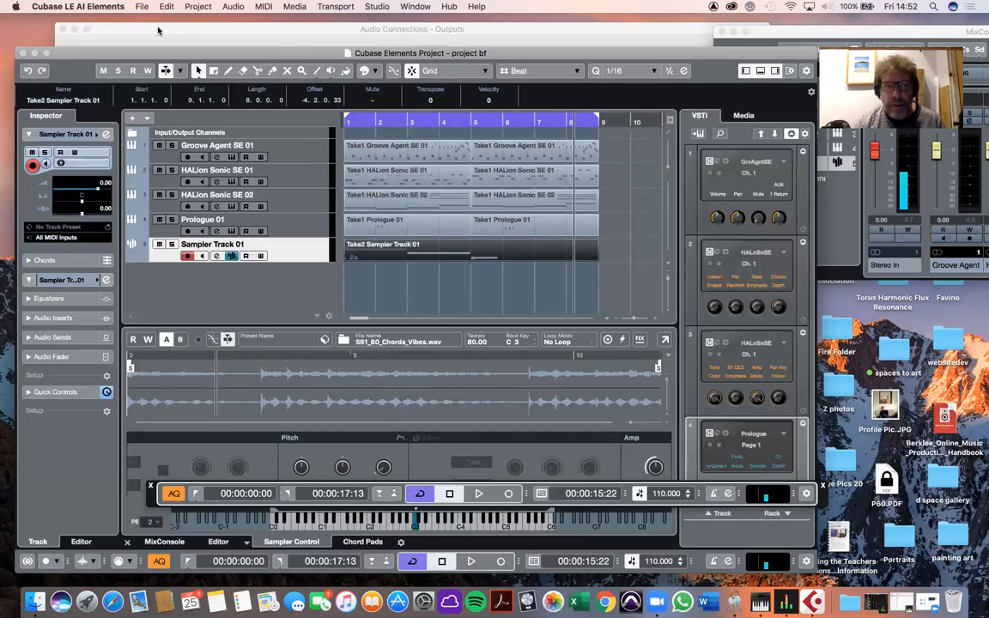
# Move the project window slightly upward and look at the project's available export types
pyautogui.moveTo(144, 57); pyautogui.dragTo(141, 45)
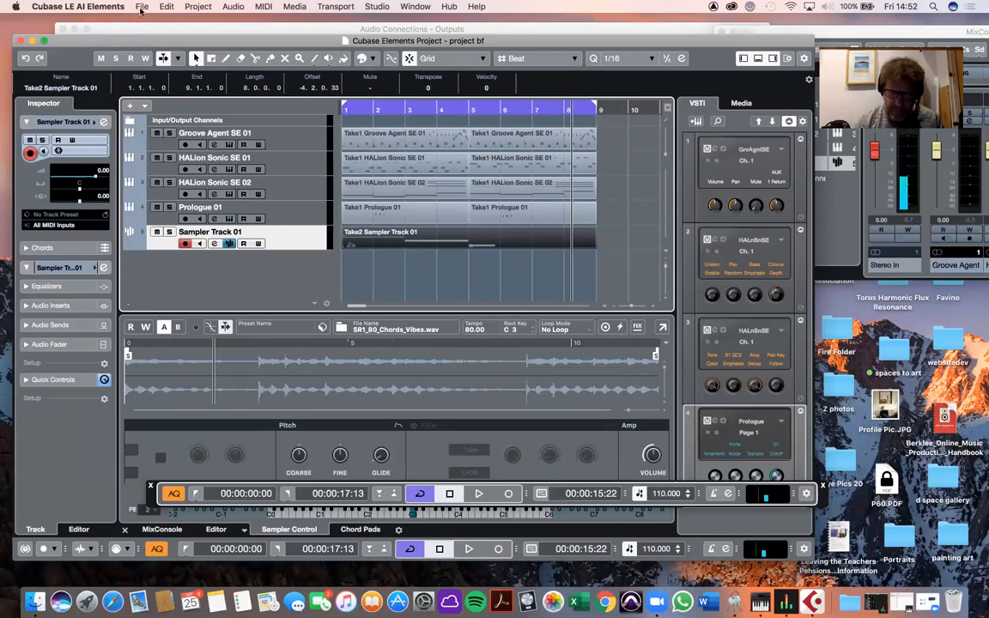
pyautogui.click(141, 7)
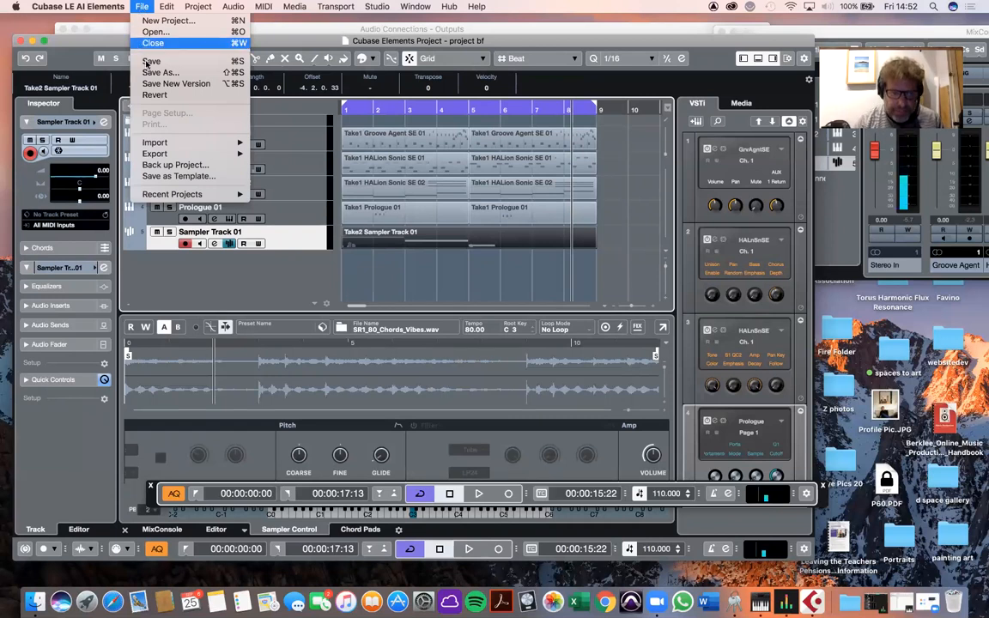
pyautogui.moveTo(164, 156)
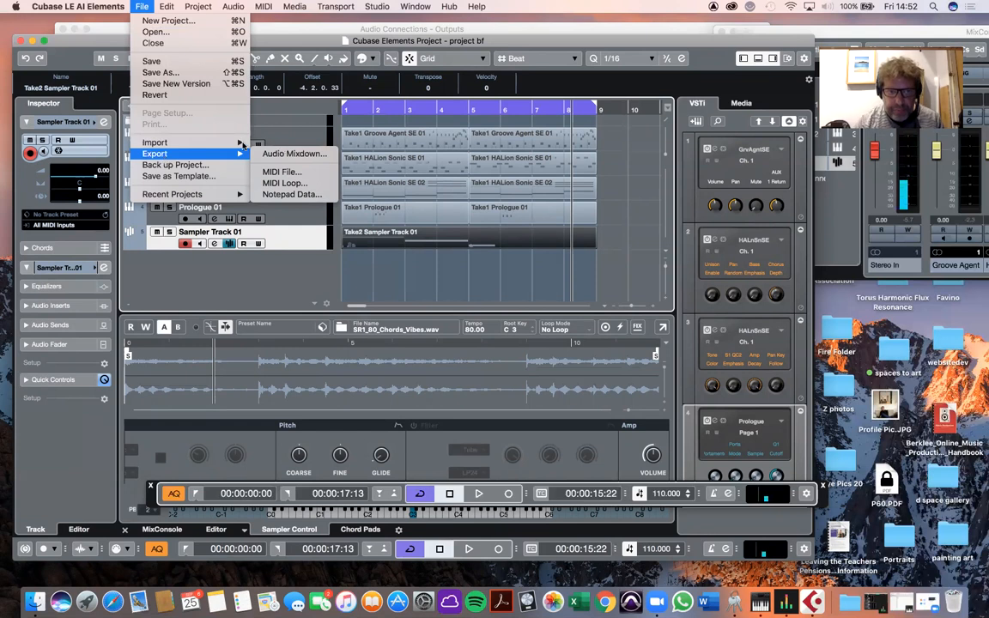
pyautogui.click(316, 97)
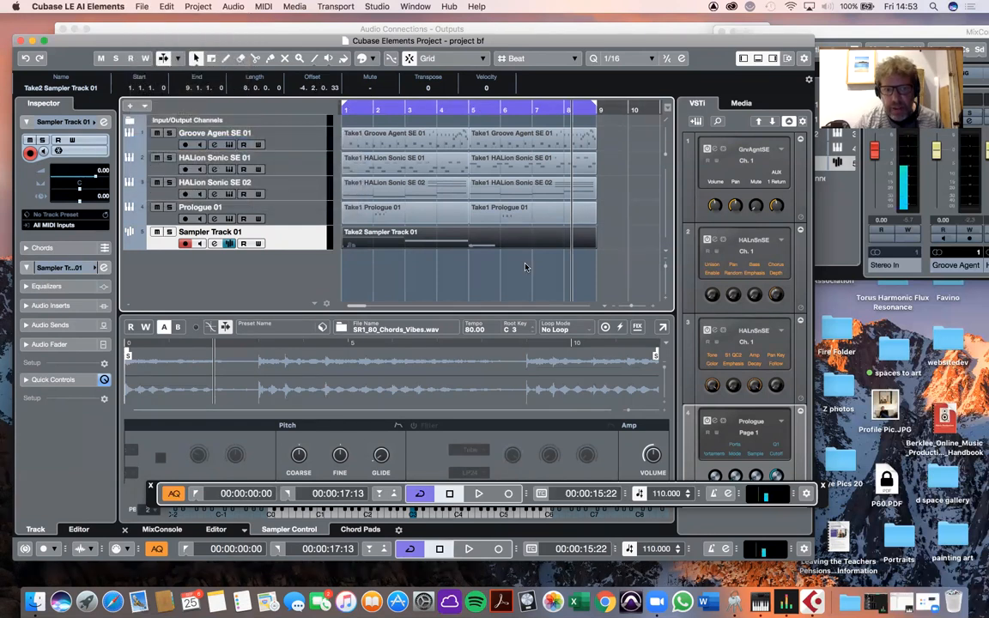
# Export the Stereo Out audio mixdown as an MPEG 1 Layer 3 file named "project bf" and close the export dialog
pyautogui.click(142, 7)
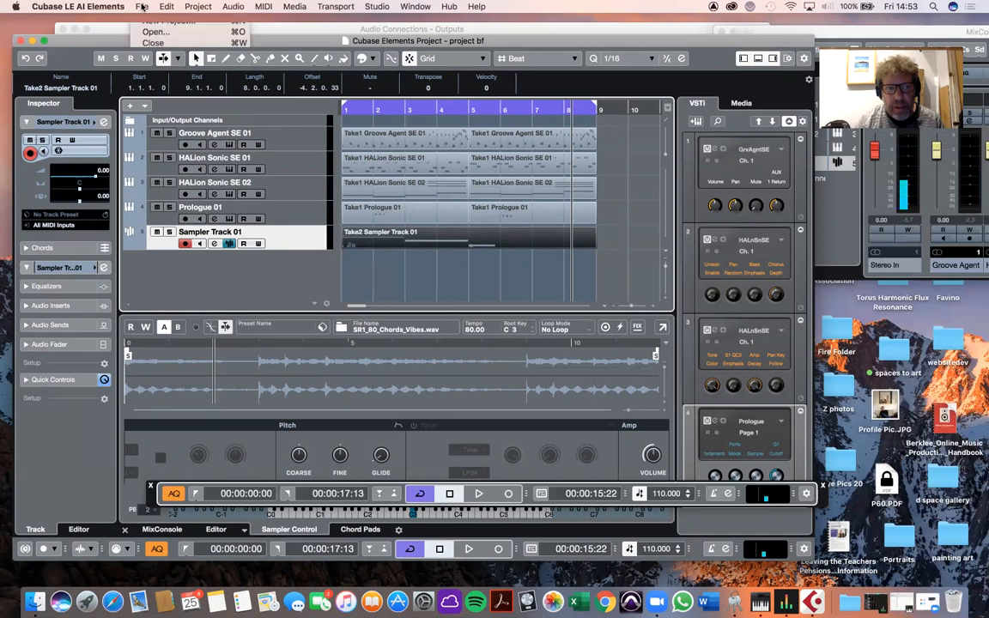
pyautogui.moveTo(187, 157)
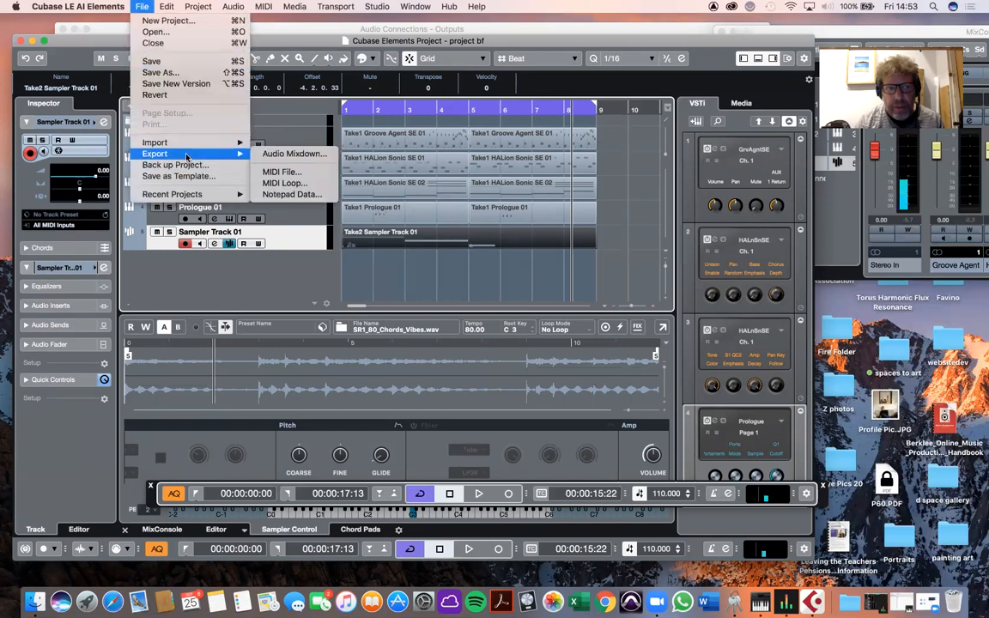
pyautogui.click(271, 156)
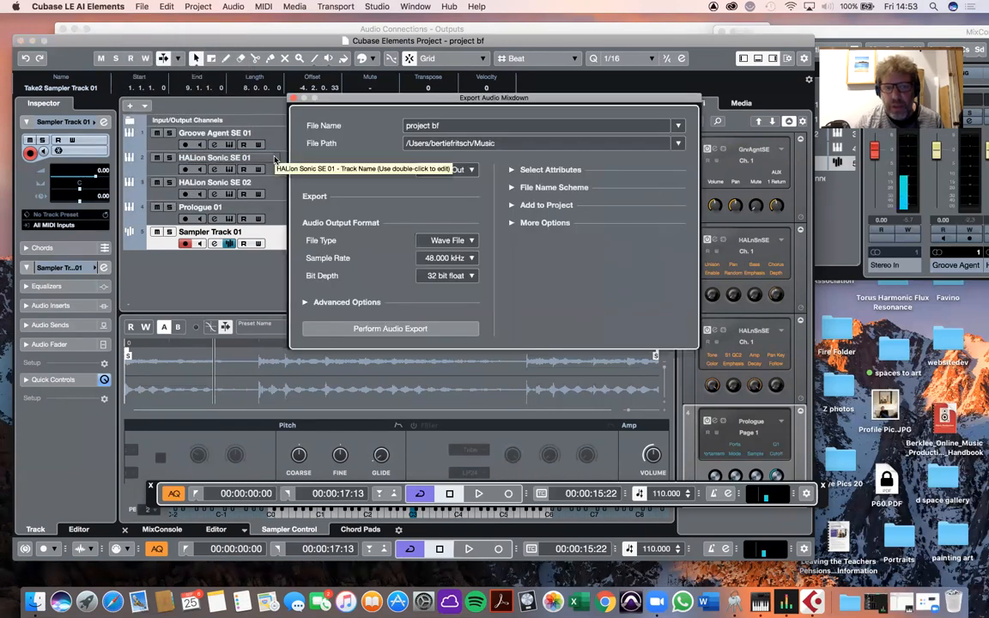
pyautogui.click(454, 247)
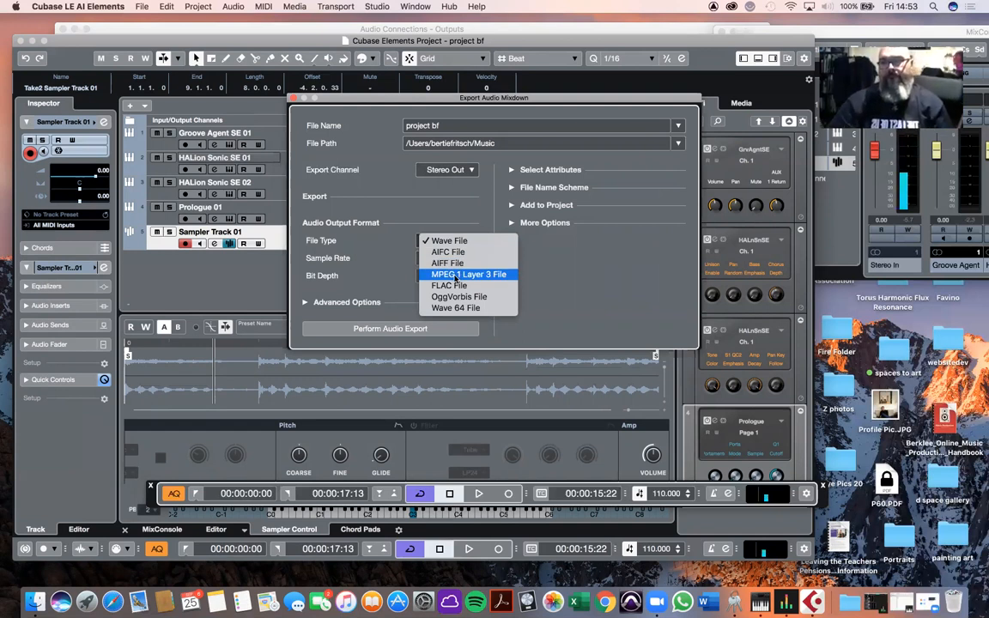
pyautogui.click(456, 274)
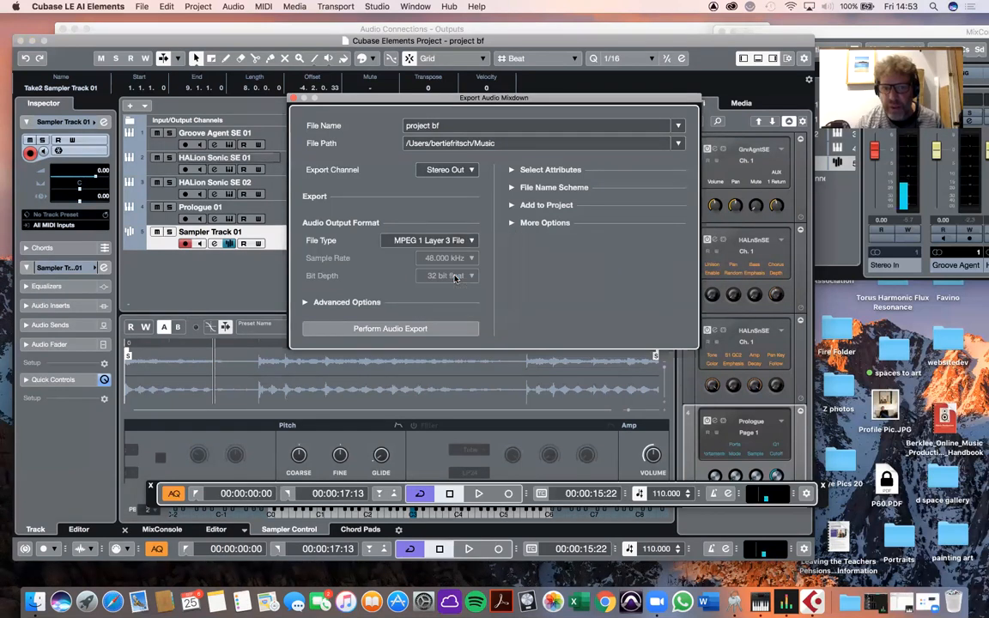
pyautogui.click(378, 329)
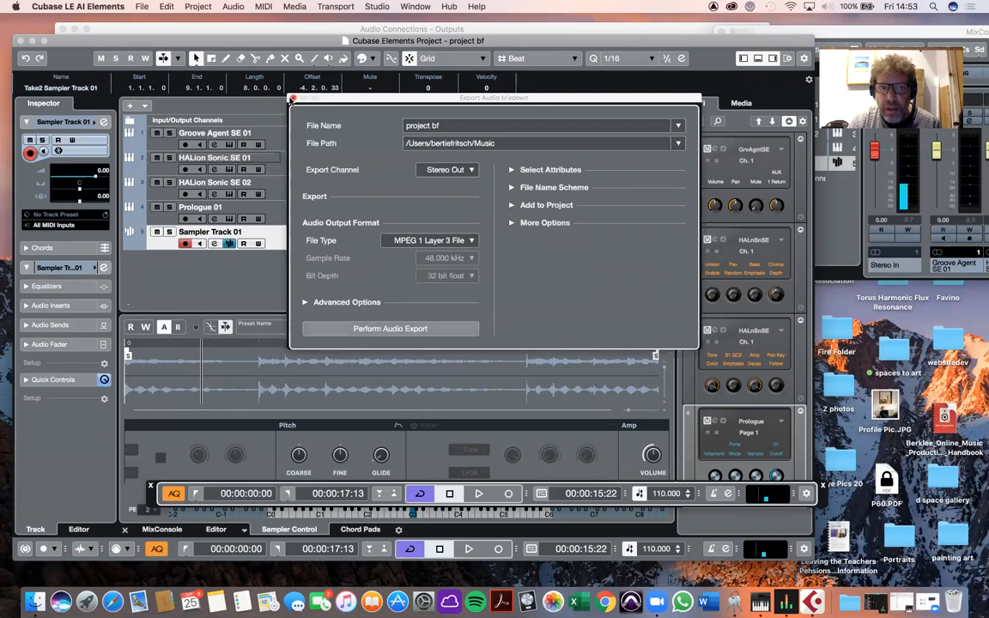
pyautogui.click(292, 99)
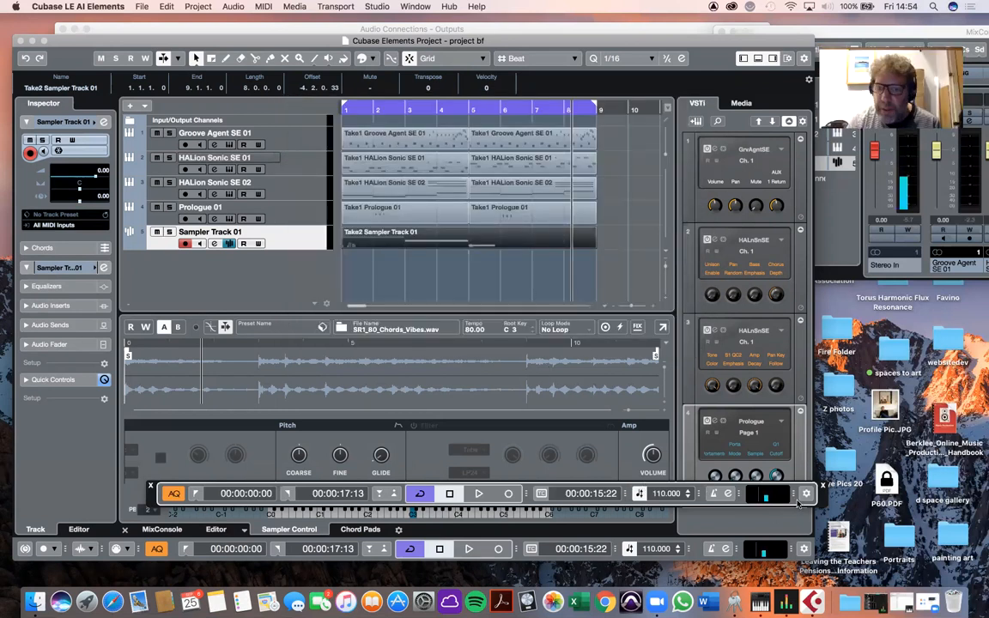
# Move the floating transport bar upward so it no longer covers the Sampler Control's keyboard
pyautogui.moveTo(823, 477); pyautogui.dragTo(836, 421)
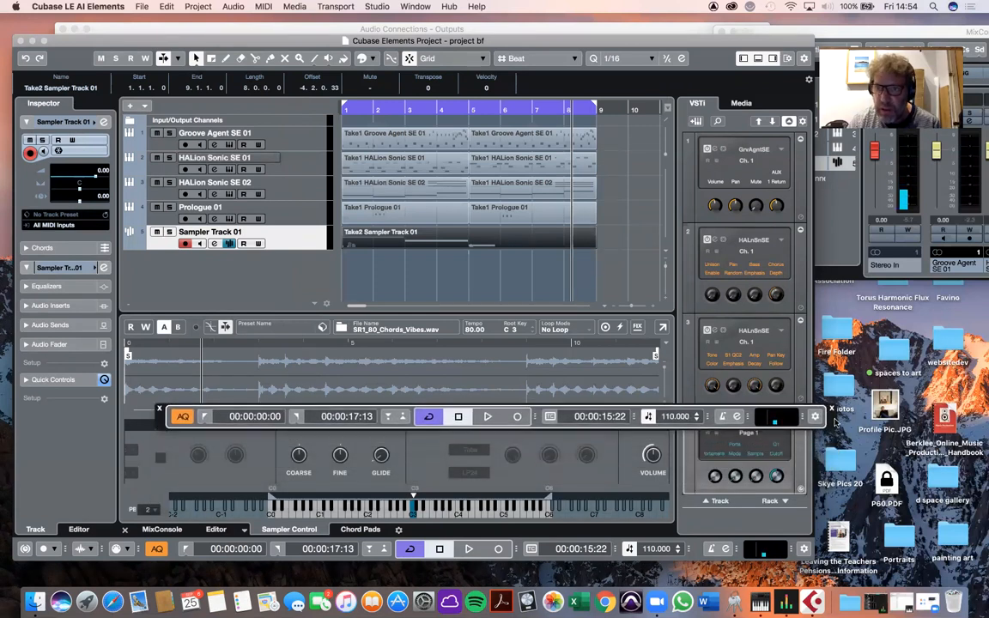